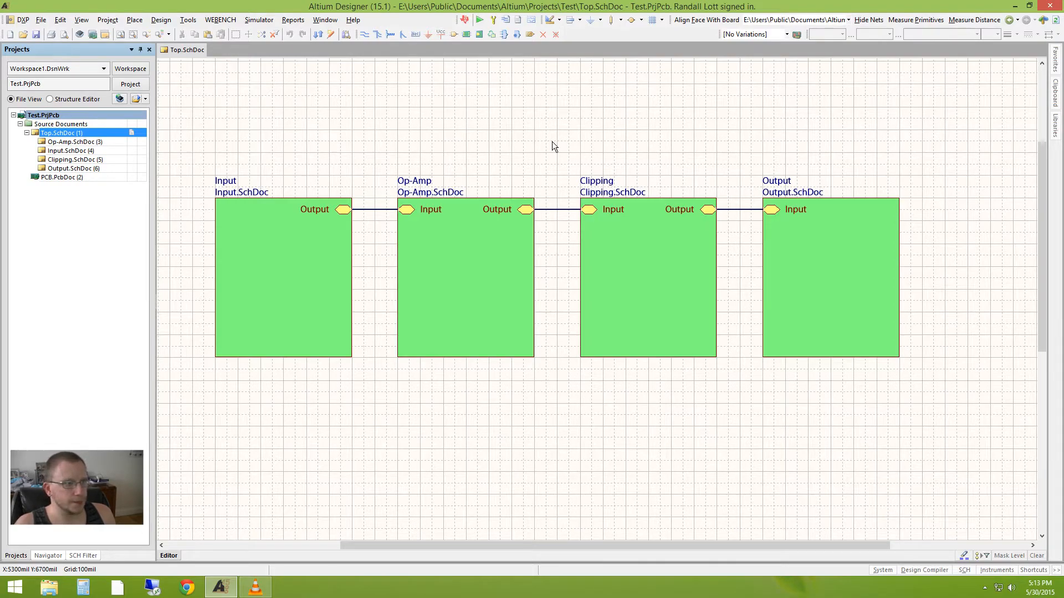
Place the hand-drawn circuit sketch image from the desktop's Altium Series folder as a graphic on the Top.SchDoc sheet
ctrl+scroll(542, 140, down, 3)
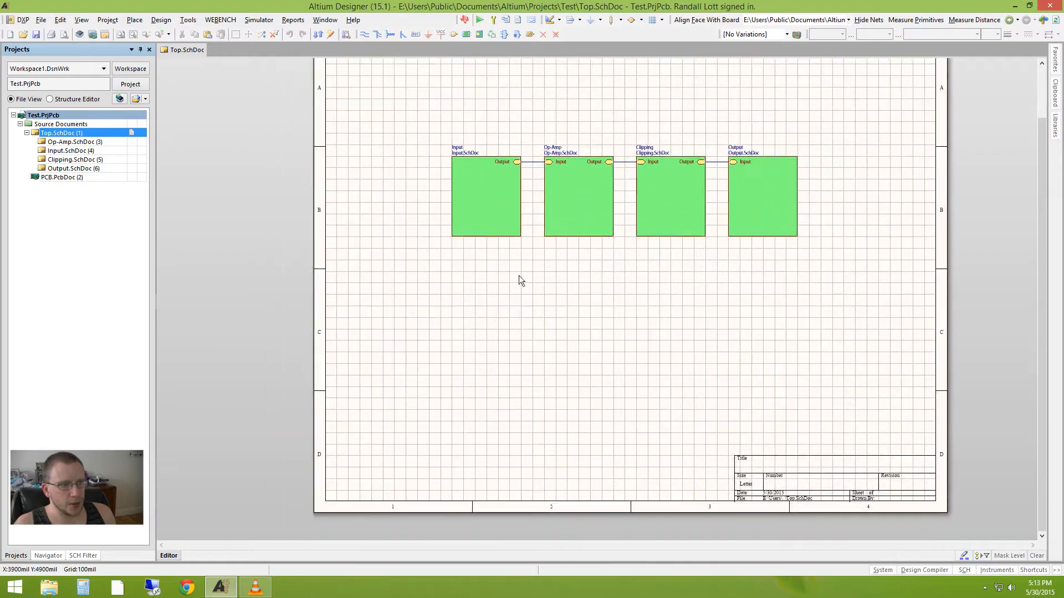
middle_drag(499, 318, 500, 317)
right_drag(500, 317, 438, 273)
middle_drag(438, 272, 438, 272)
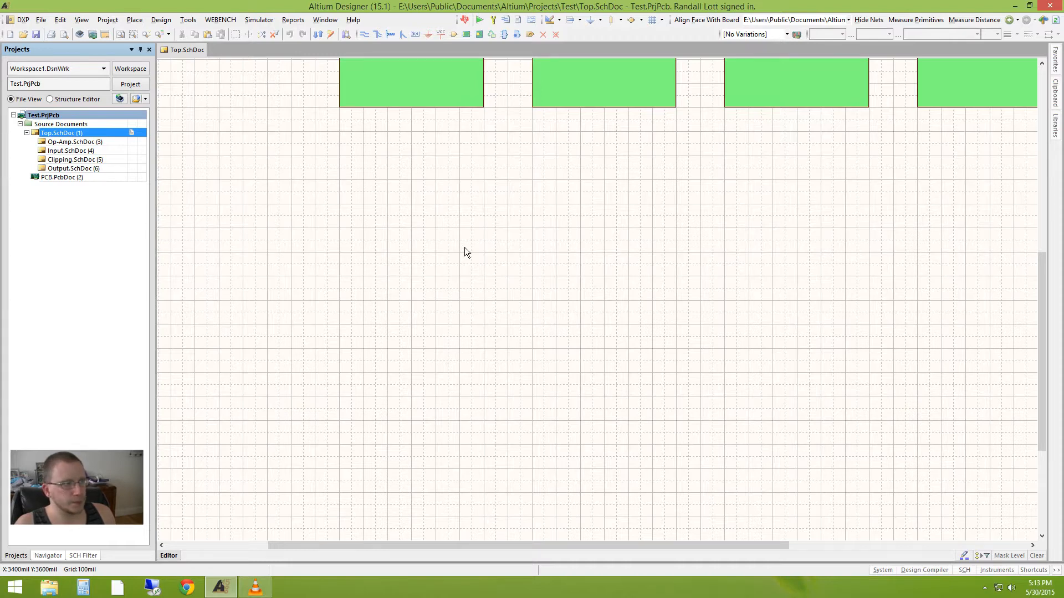
click(135, 23)
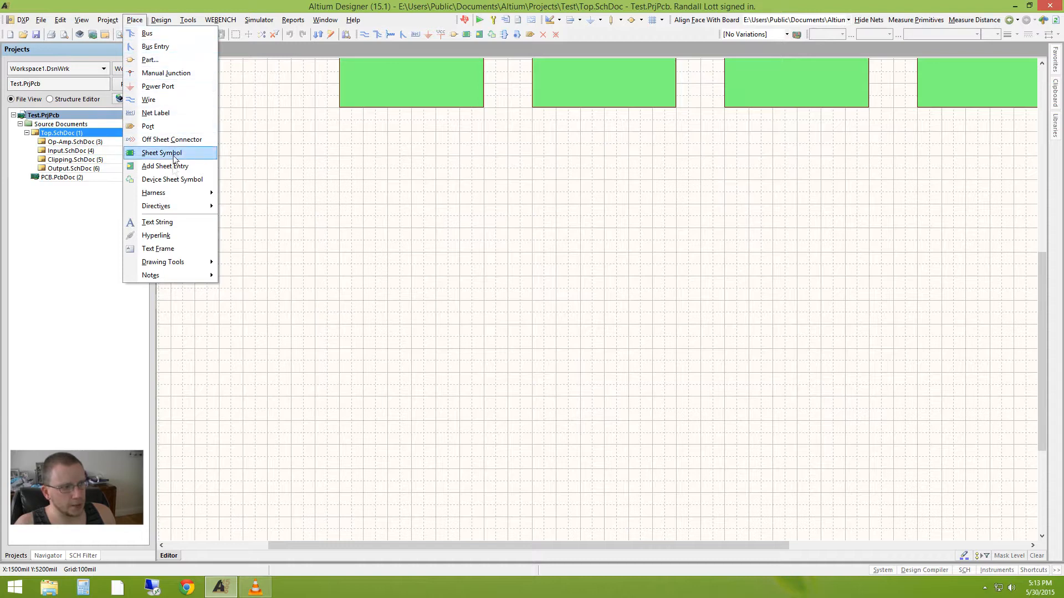
mouse_move(178, 267)
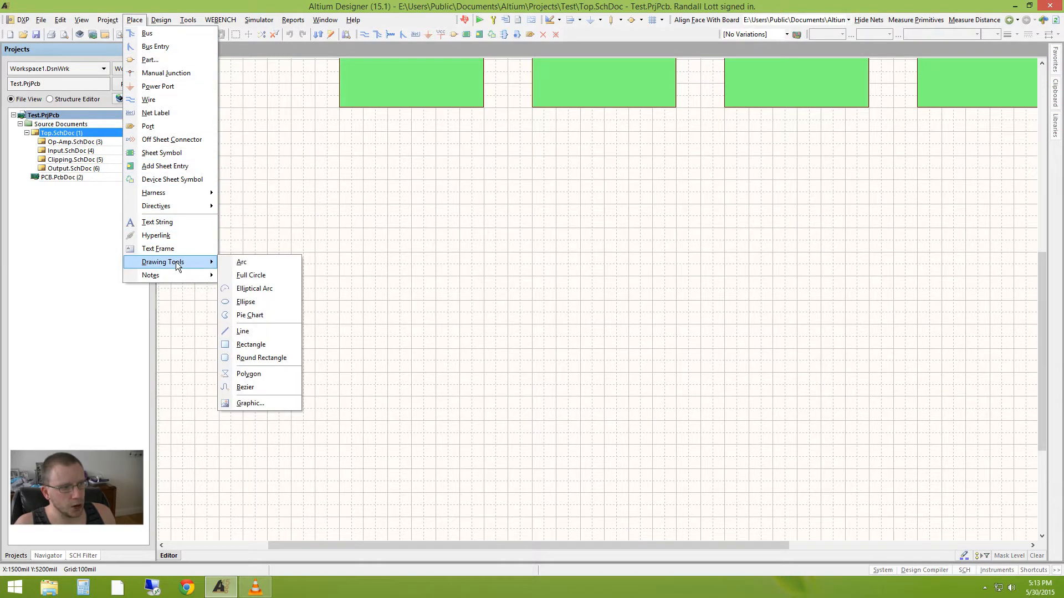
click(251, 403)
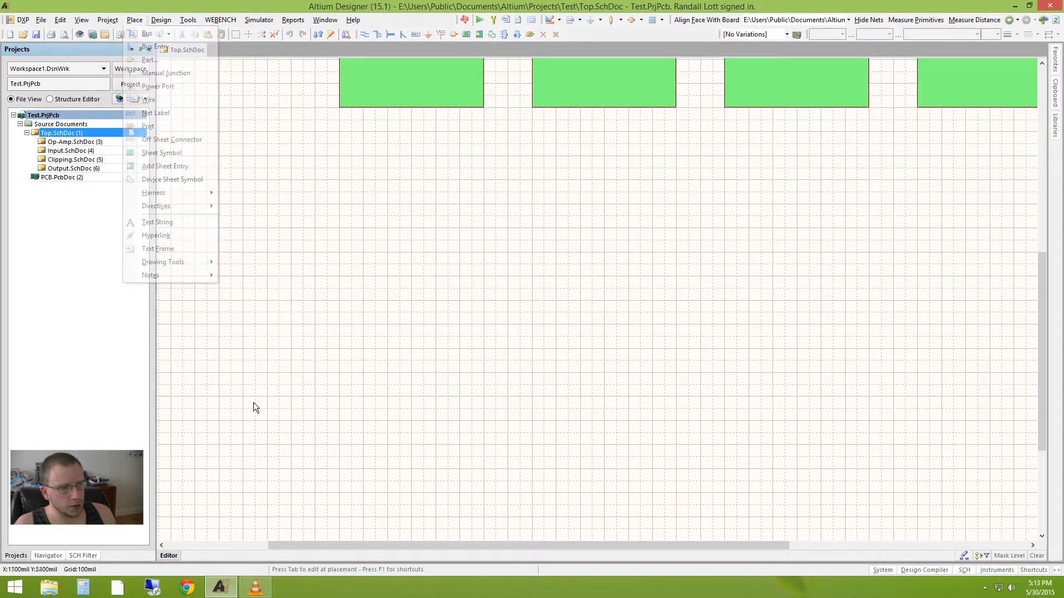
ctrl+scroll(307, 430, down, 3)
key(Escape)
click(371, 408)
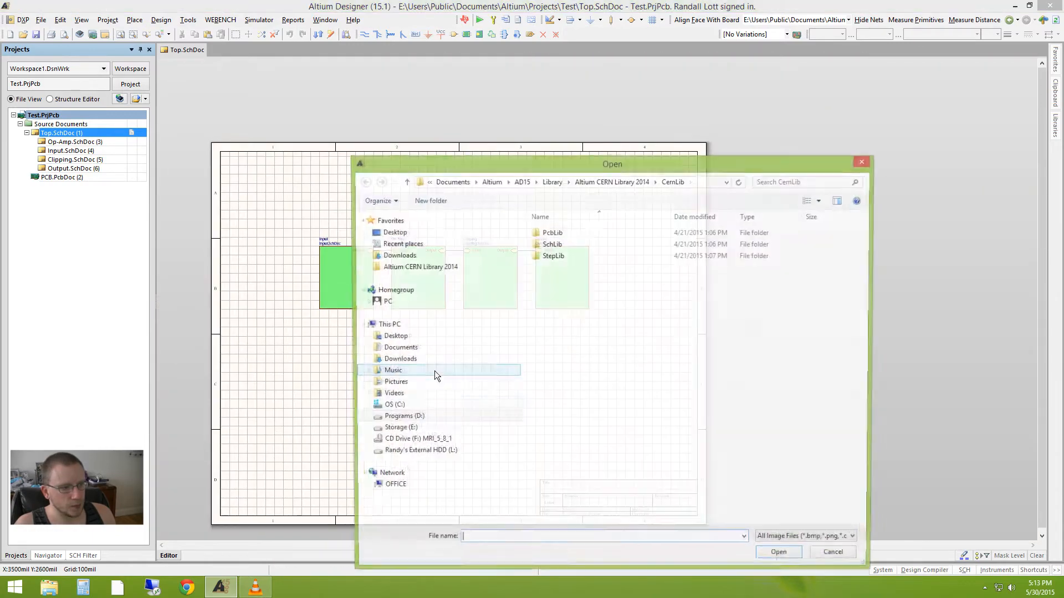
drag(623, 164, 578, 98)
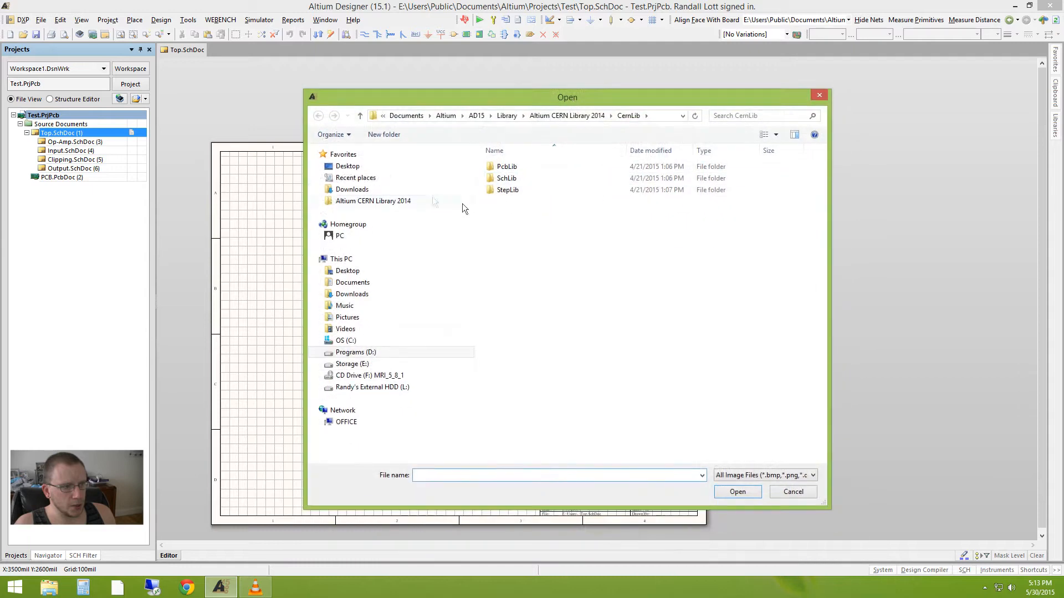
click(356, 166)
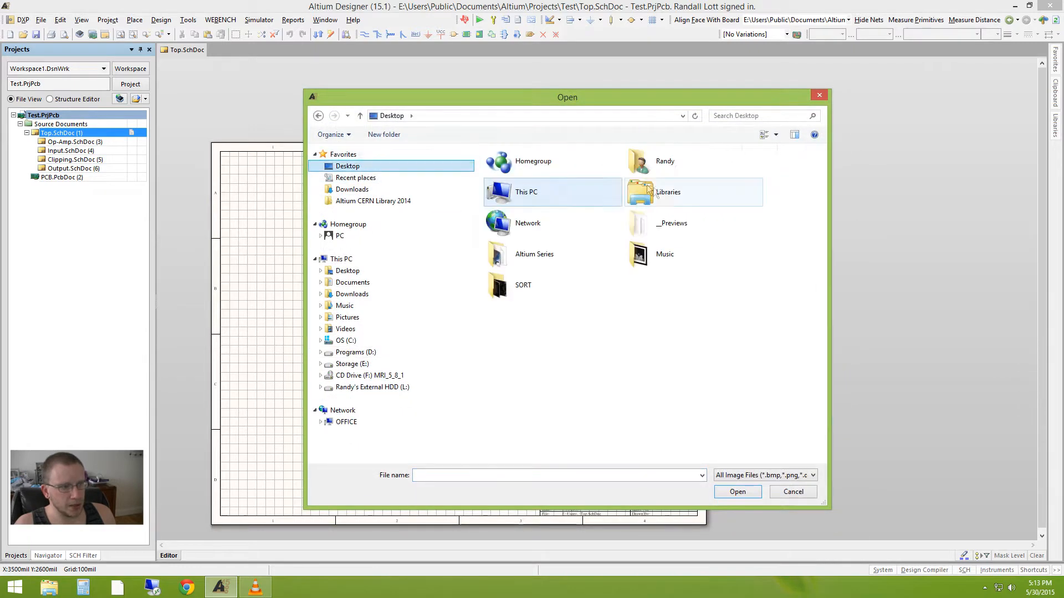
double_click(552, 251)
double_click(769, 194)
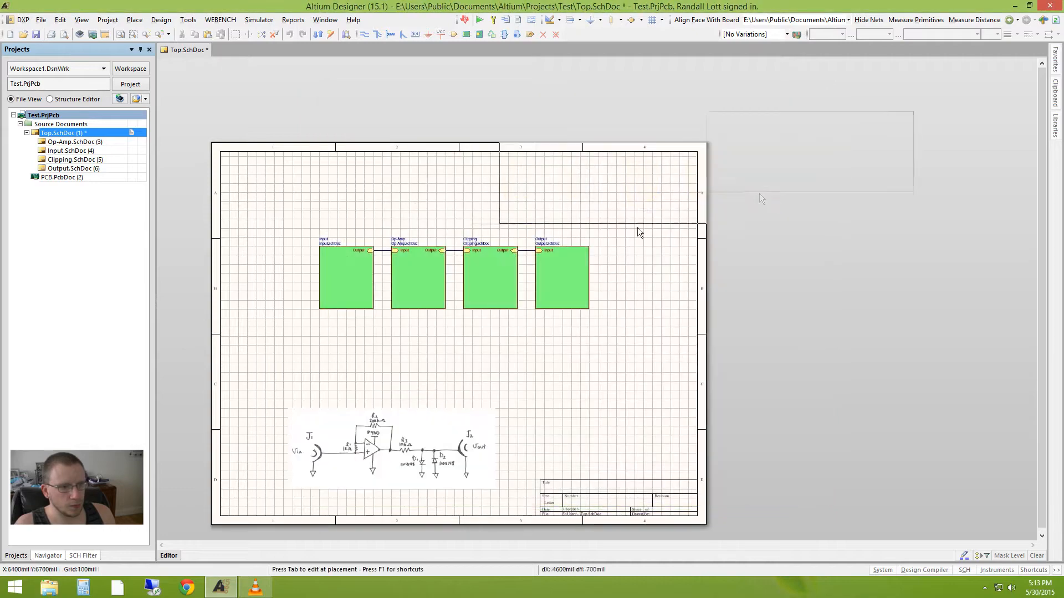
right_click(400, 408)
Move the circuit sketch up to just beneath the row of sheet symbols and save Top.SchDoc
ctrl+scroll(322, 454, up, 3)
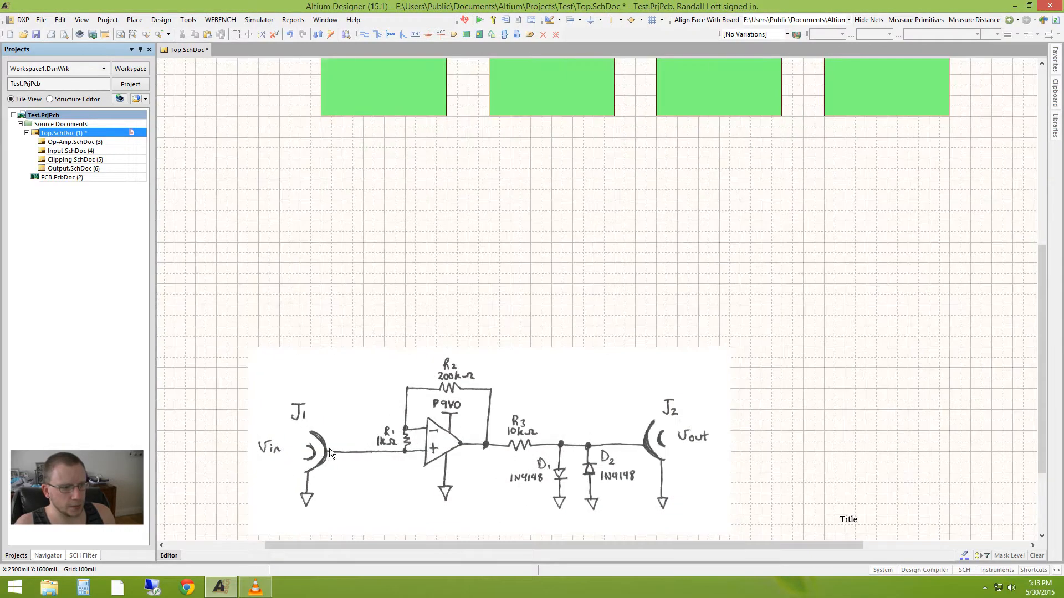
right_drag(323, 456, 369, 378)
drag(393, 370, 363, 221)
ctrl+scroll(782, 133, down, 2)
right_drag(782, 134, 636, 328)
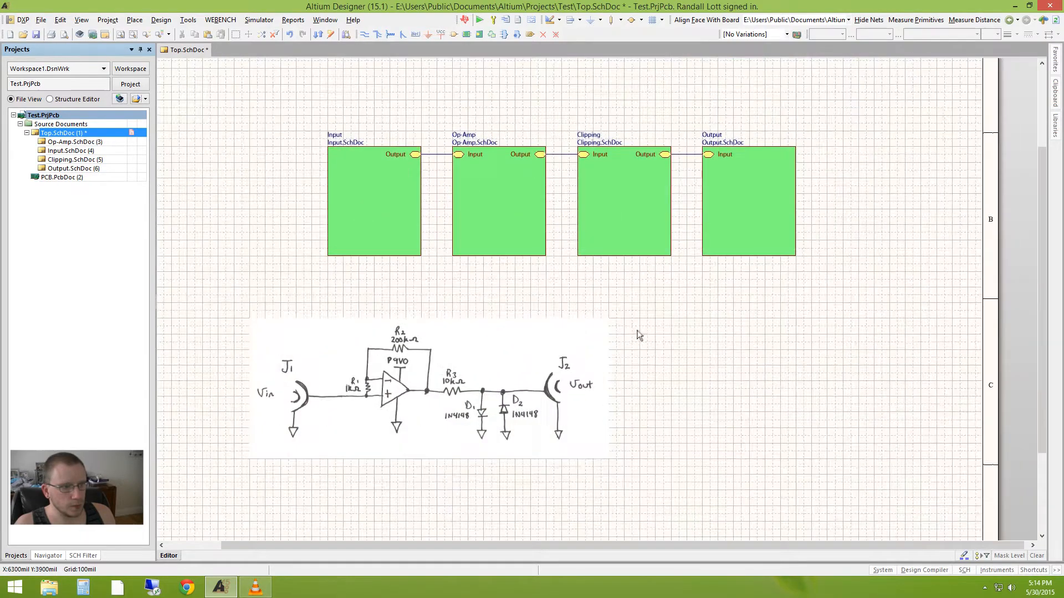
click(35, 34)
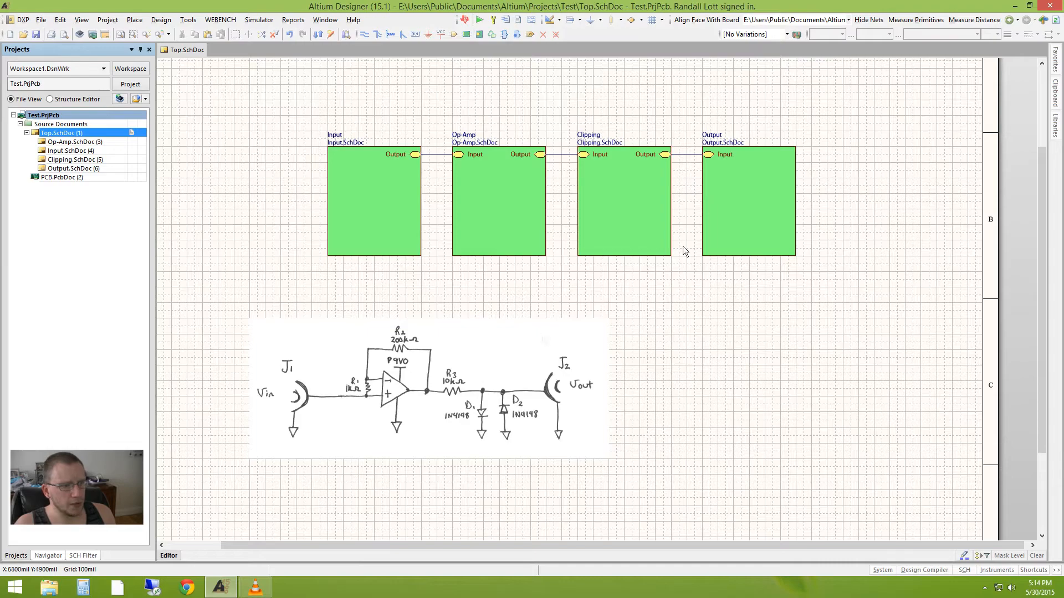
ctrl+scroll(685, 303, down, 1)
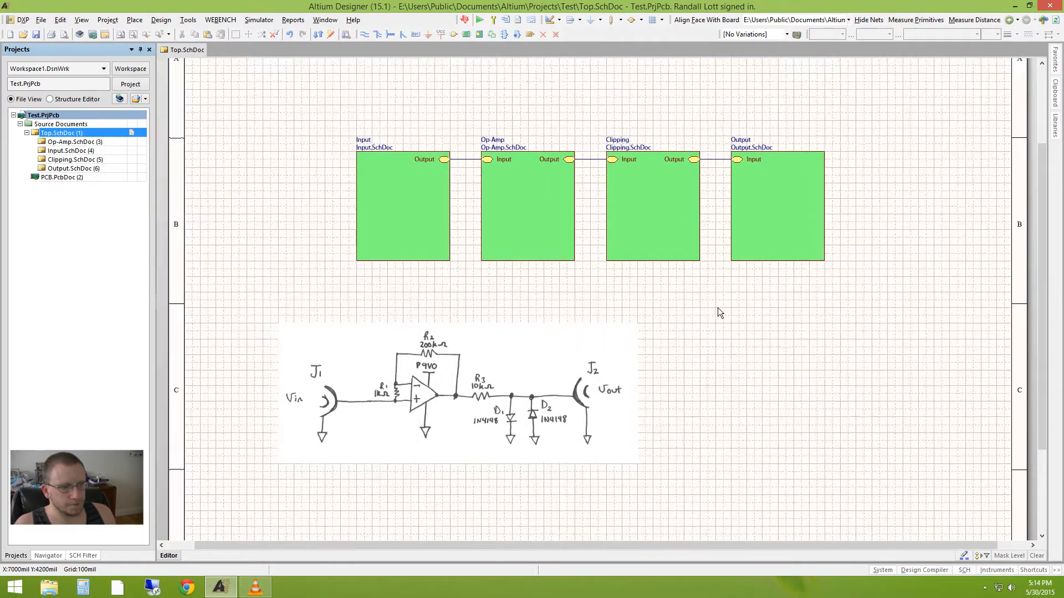
ctrl+scroll(678, 310, up, 2)
ctrl+scroll(777, 284, down, 1)
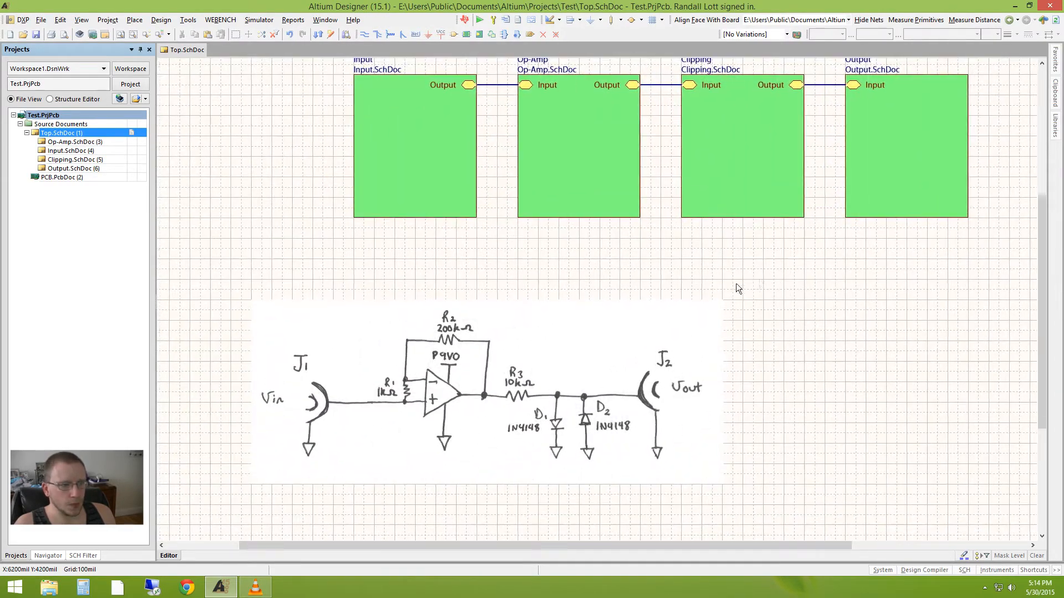
ctrl+scroll(727, 297, up, 1)
right_drag(744, 317, 748, 309)
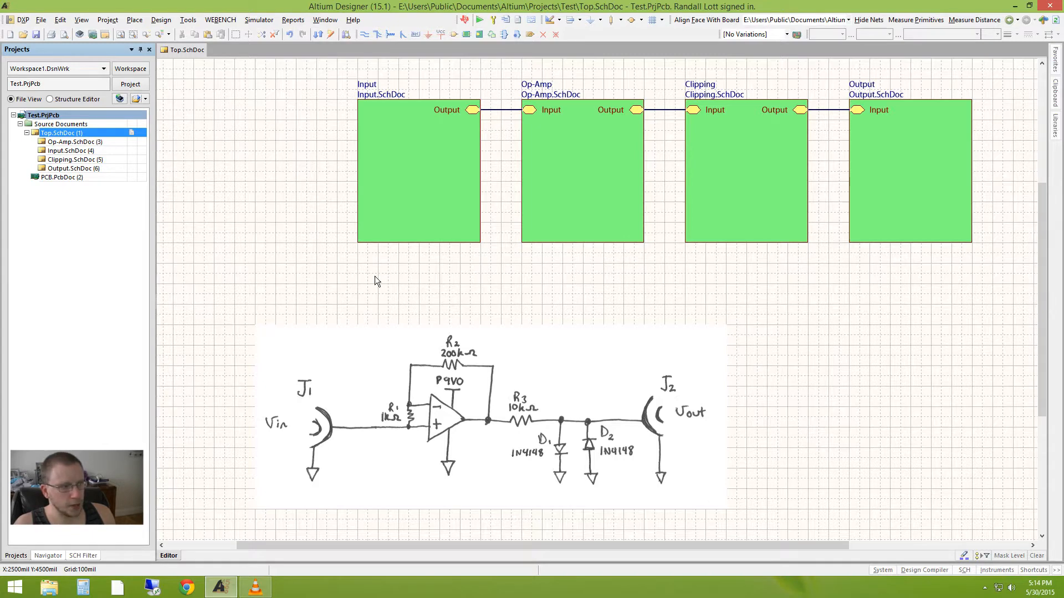
Add a new schematic library to the Test.PrjPcb project and display its SCH Library component list
right_click(60, 116)
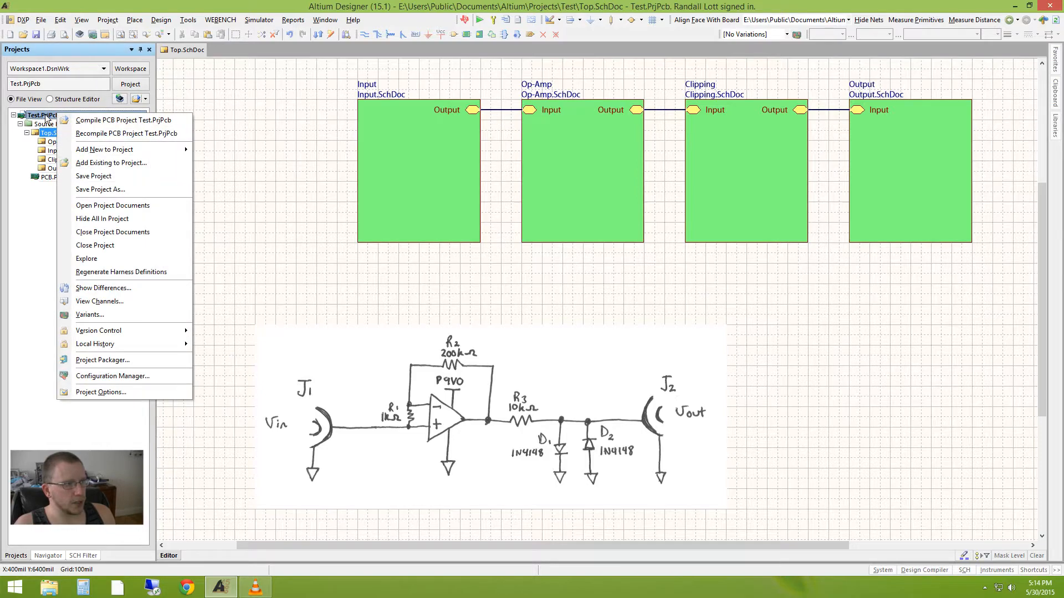
mouse_move(89, 152)
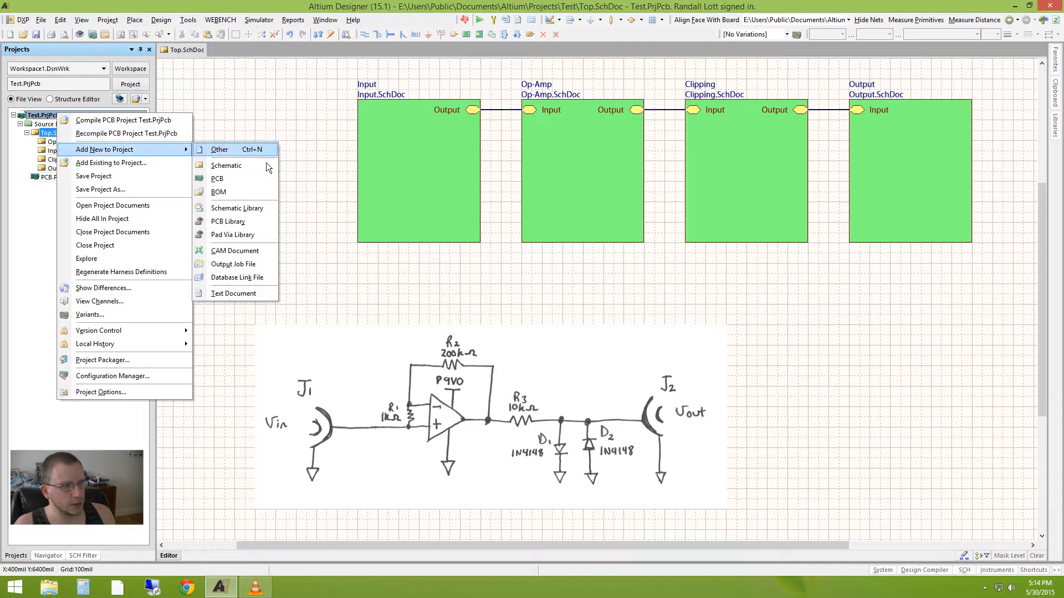
click(259, 214)
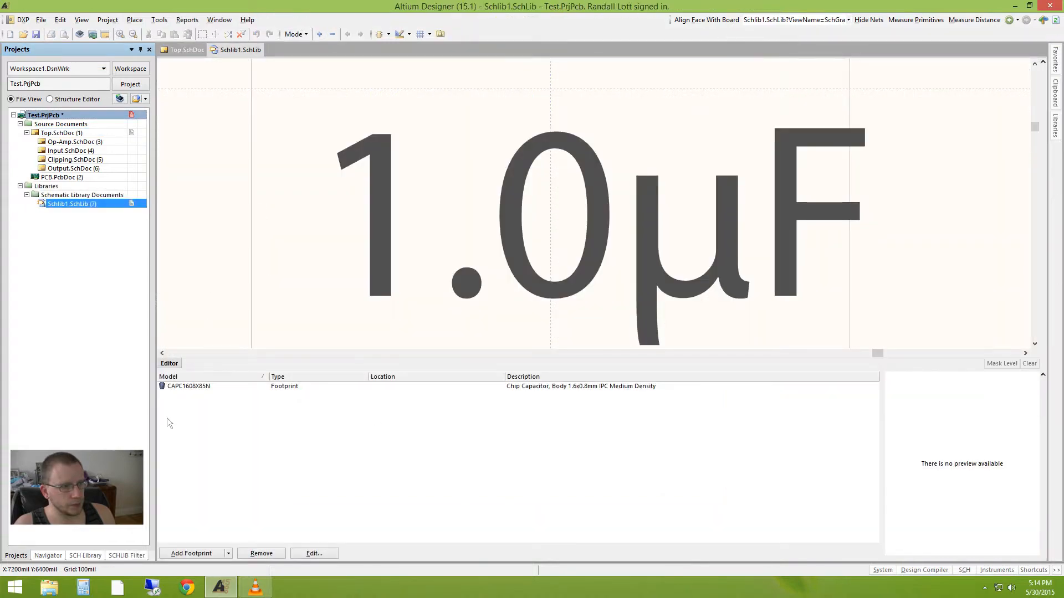
click(65, 553)
click(87, 556)
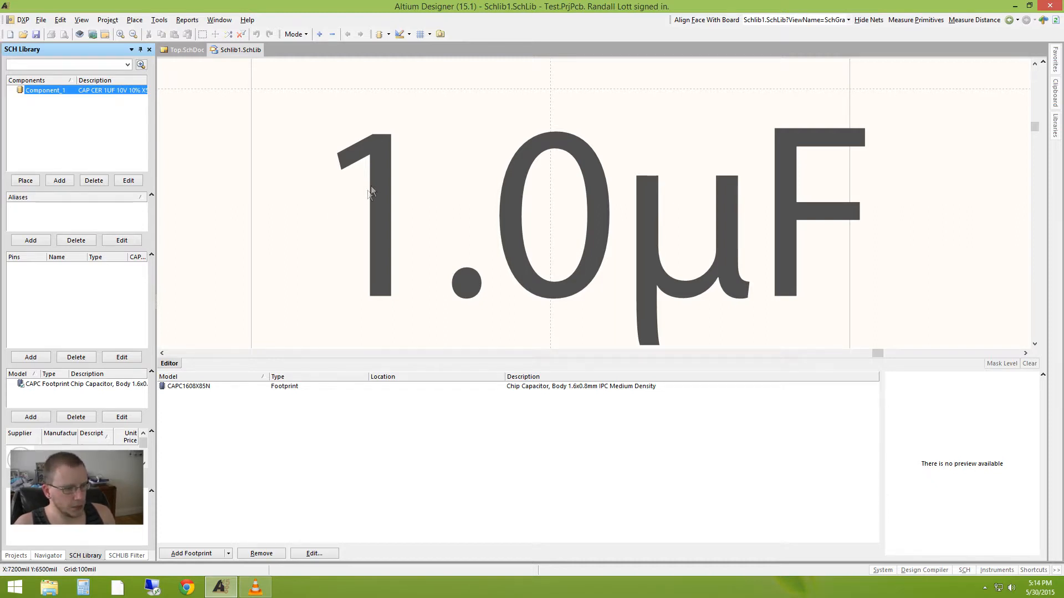
Close the Navigator and SCHLIB Filter panels
right_click(55, 556)
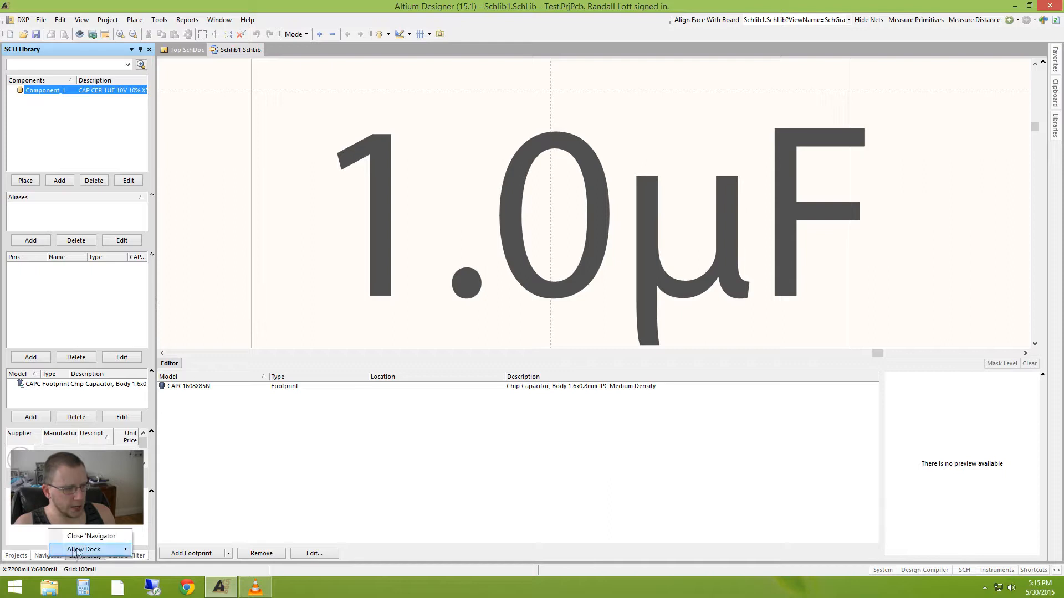
click(95, 537)
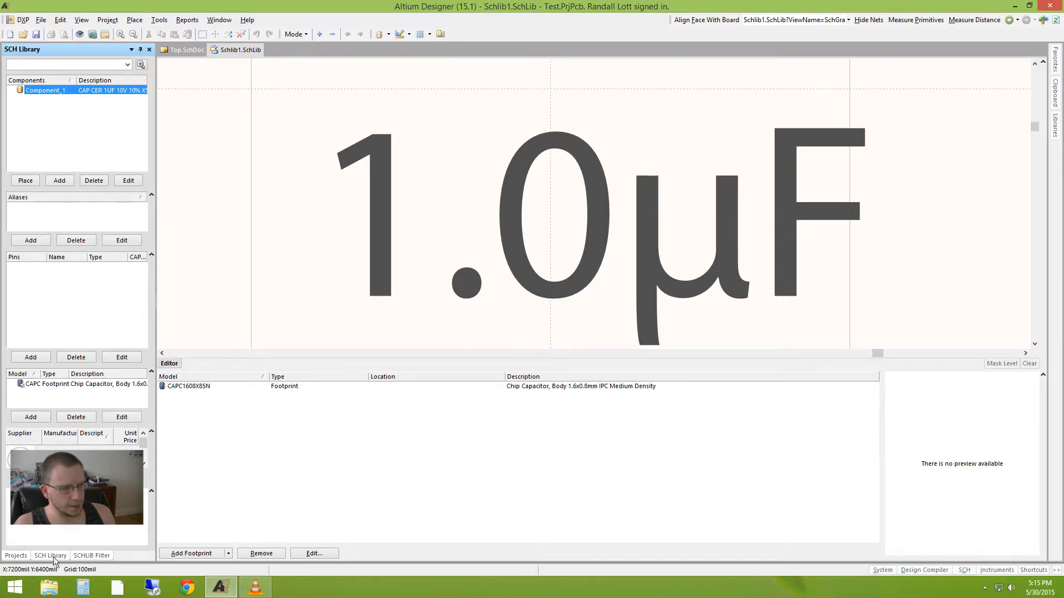
right_click(92, 556)
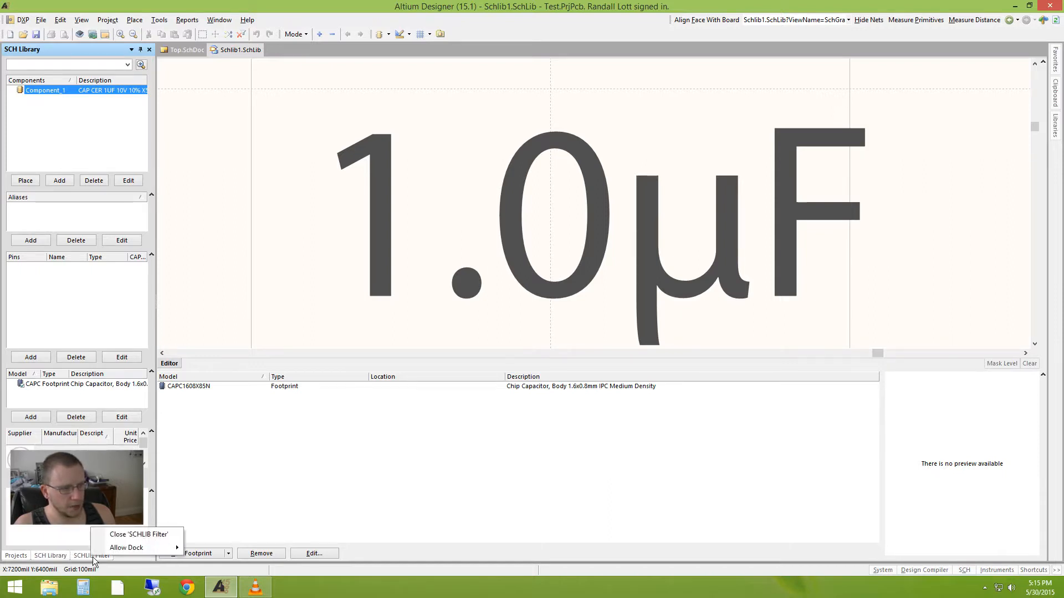
click(128, 535)
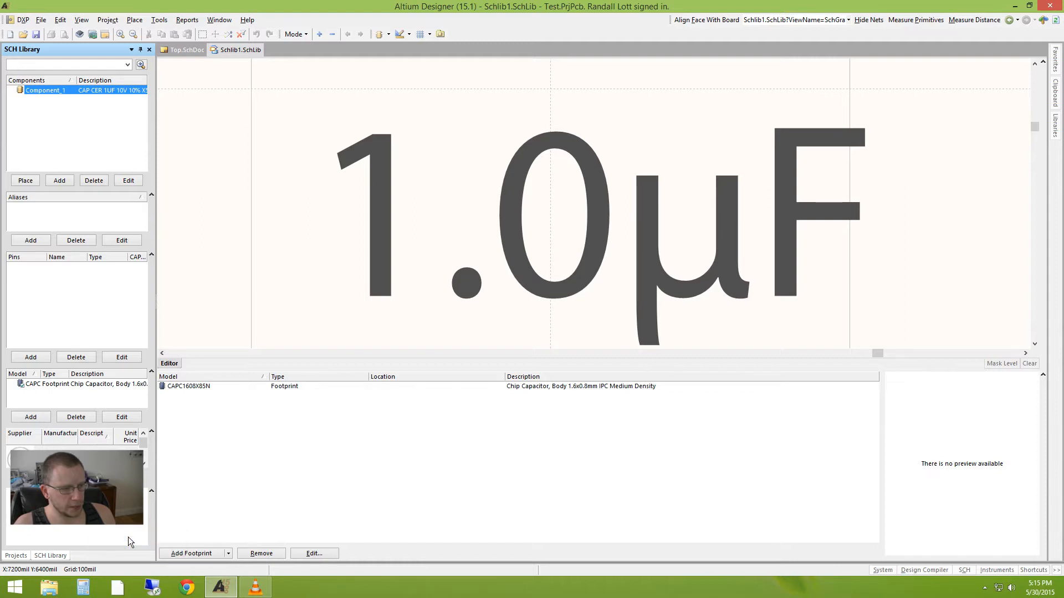
Show the SCHLIB Inspector docked alongside the Projects and SCH Library panels, with SCH Library brought back to the front
click(965, 570)
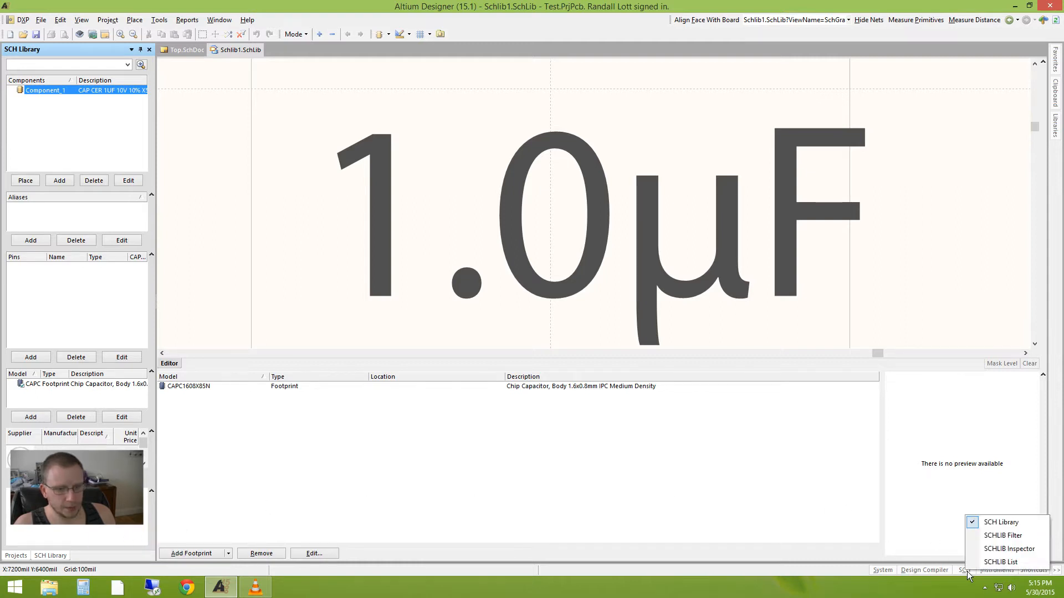
click(991, 550)
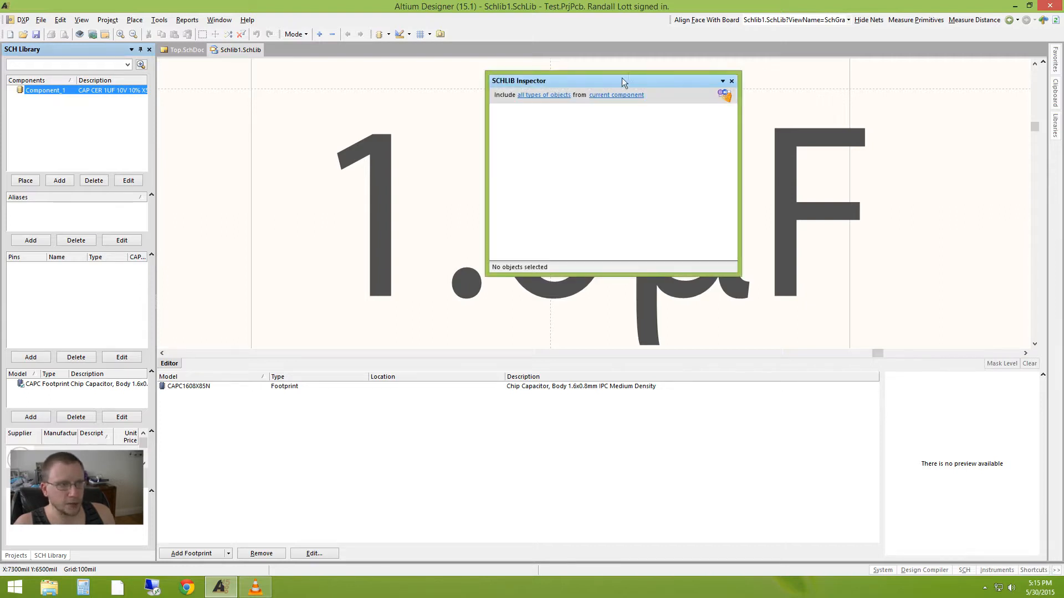
drag(615, 83, 518, 294)
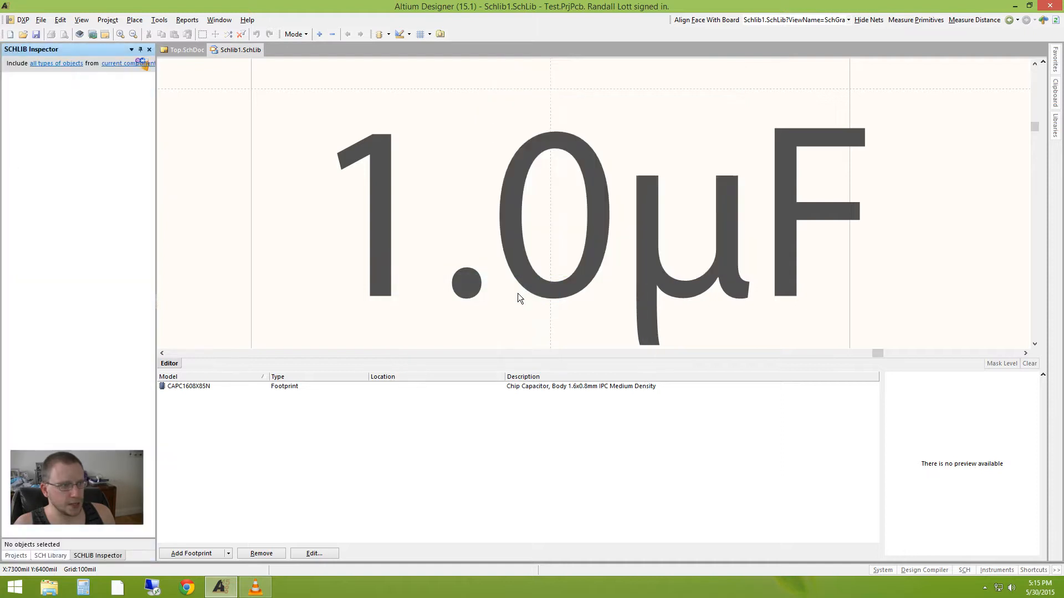
click(54, 560)
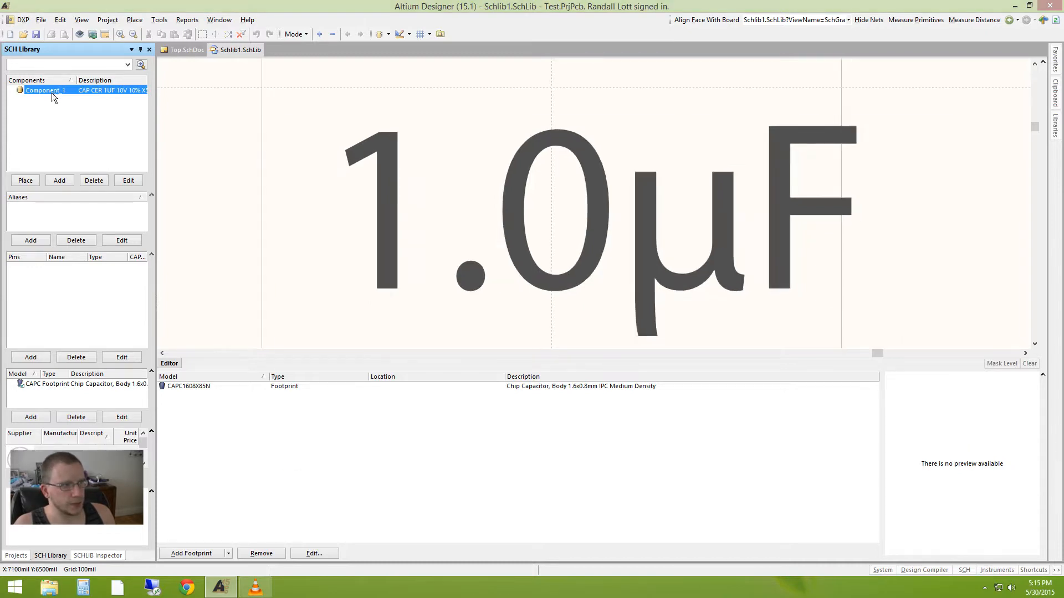
Delete all the parameters in the library component properties of Component_1
double_click(51, 92)
click(702, 170)
scroll(702, 171, down, 3)
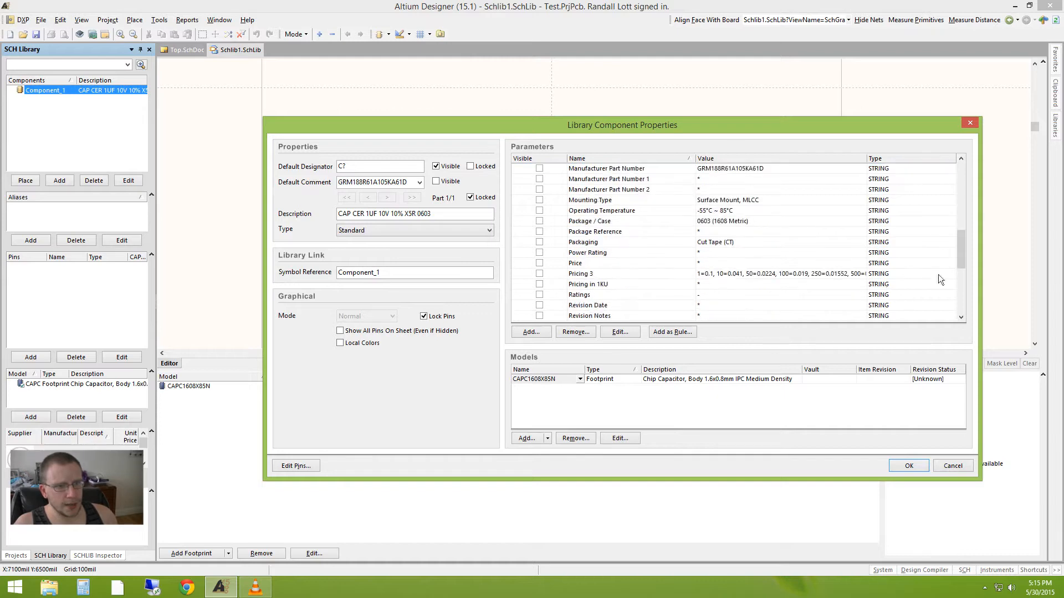
drag(963, 251, 971, 306)
shift+click(661, 317)
click(575, 331)
click(508, 555)
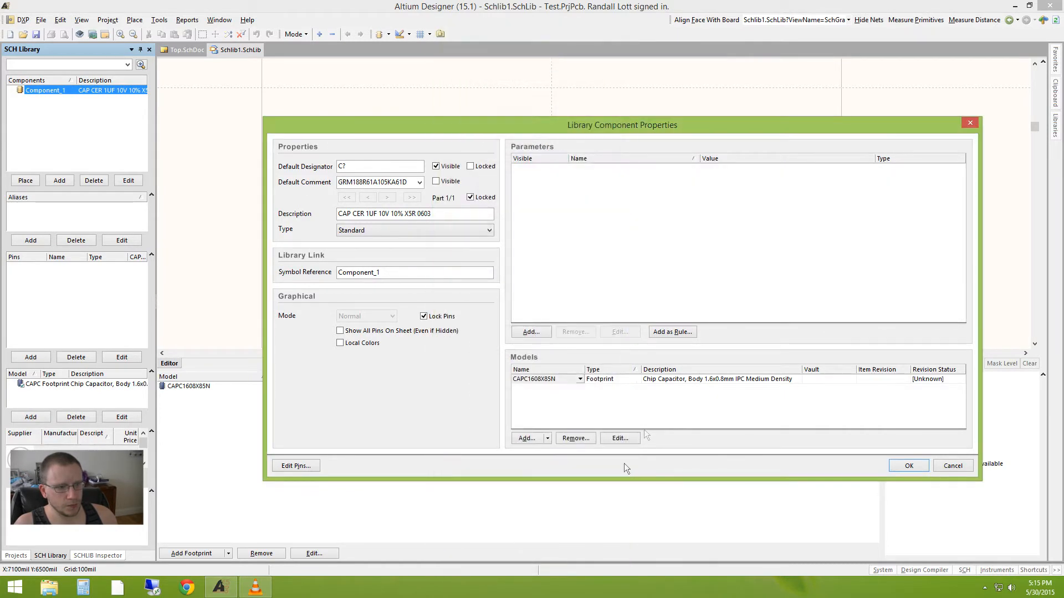
Delete the CAPC1608X85N footprint model from the component
click(630, 381)
click(576, 439)
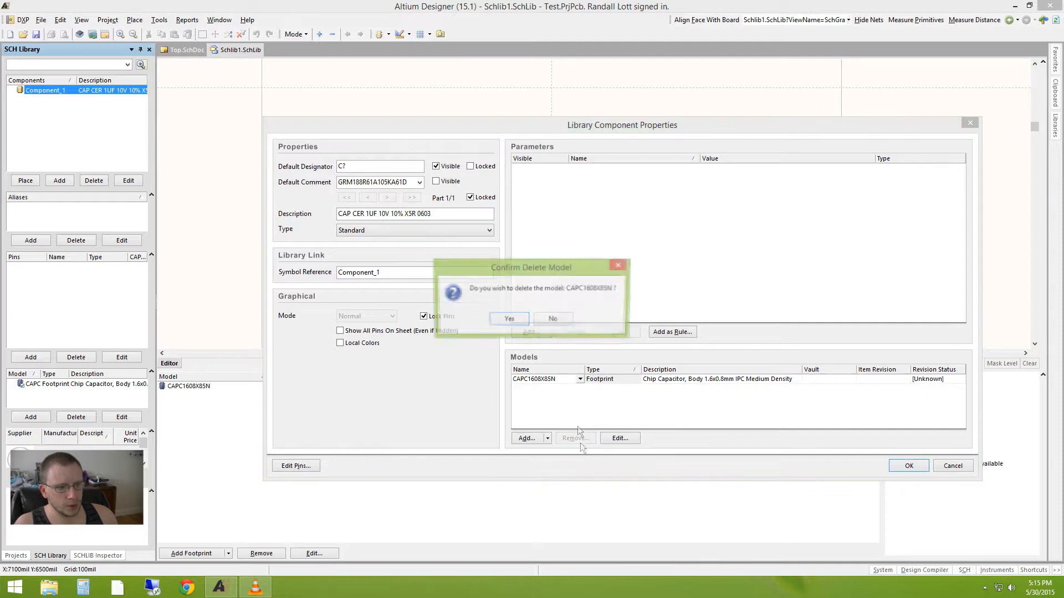
click(504, 318)
Clear the component's description and default comment, and set its symbol reference to 0
drag(462, 218, 225, 202)
key(BackSpace)
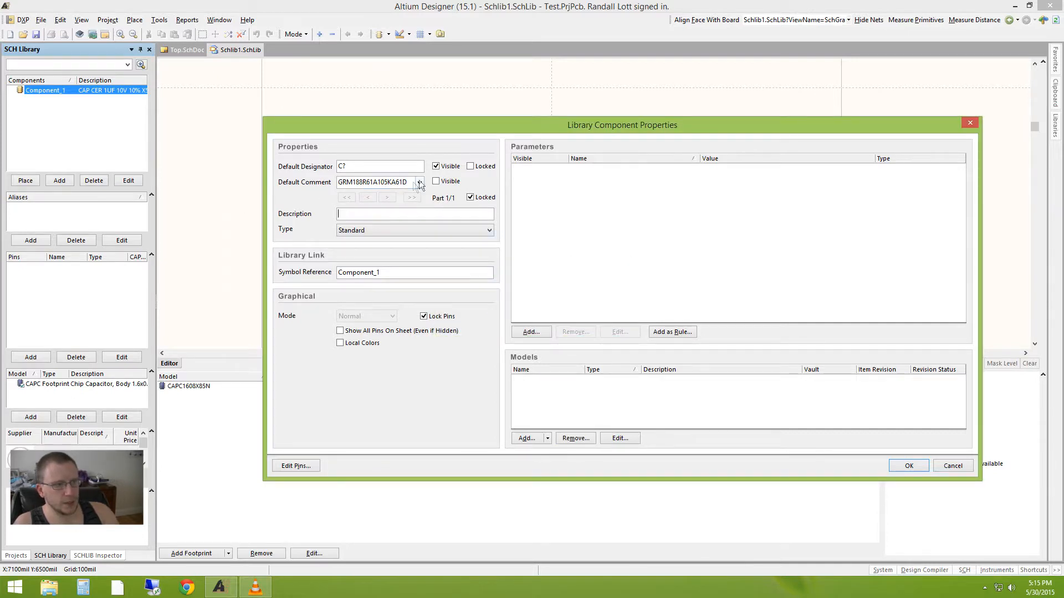
drag(408, 184, 215, 191)
key(BackSpace)
drag(391, 274, 255, 271)
key(BackSpace)
text(0)
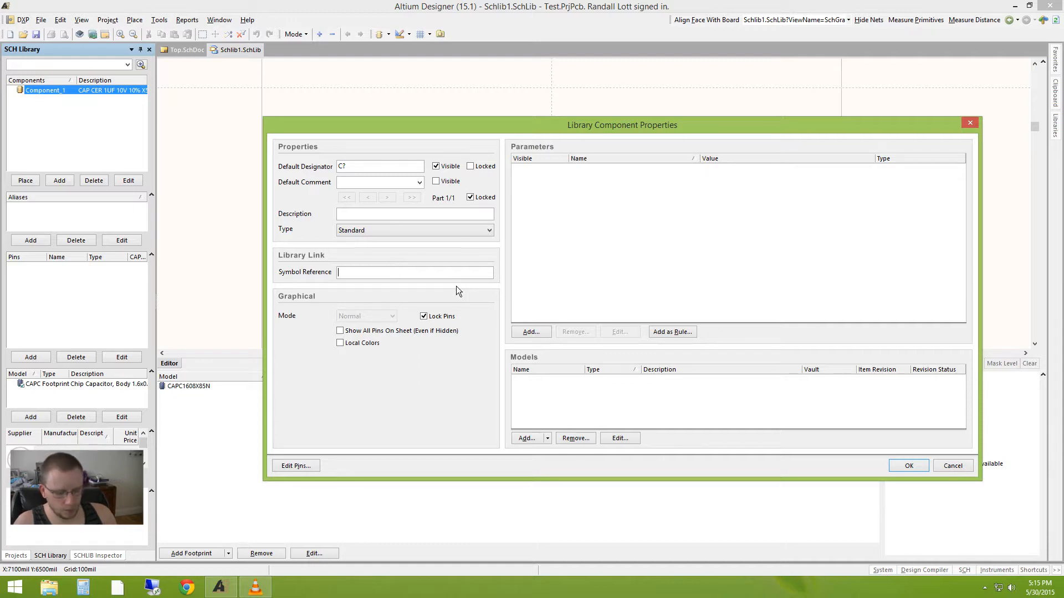
click(909, 466)
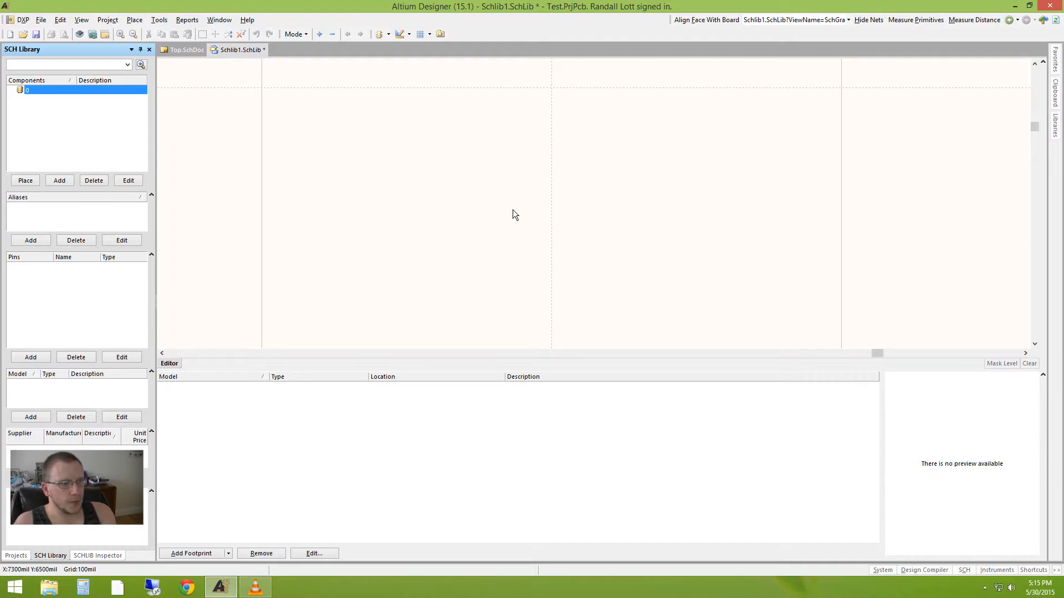
Bring the origin crosshair of the empty symbol sheet into close view
middle_drag(513, 210, 514, 210)
right_drag(513, 210, 657, 171)
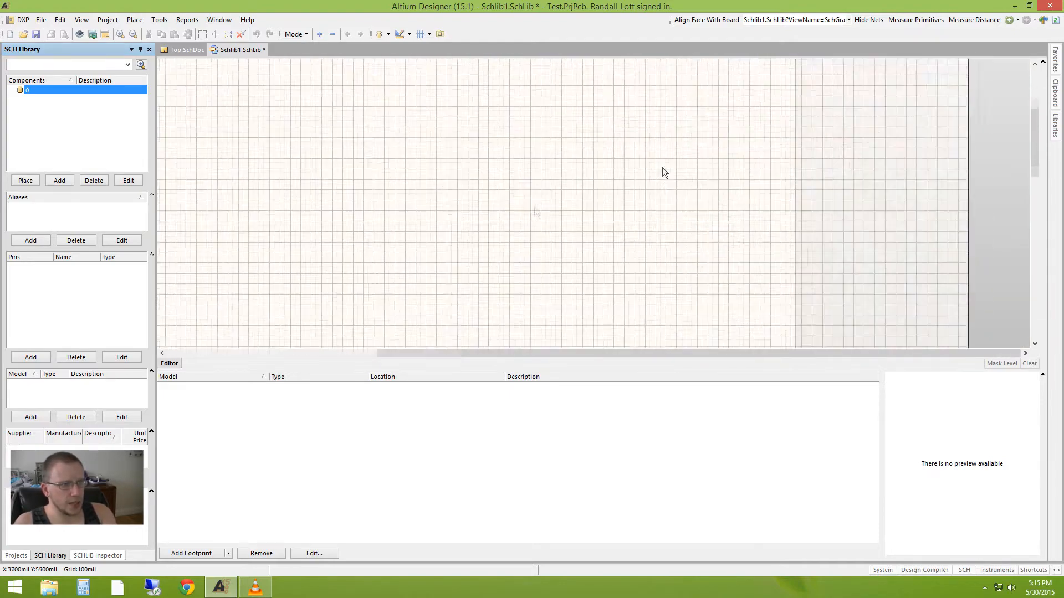
right_drag(445, 229, 793, 62)
right_drag(698, 240, 674, 130)
middle_drag(584, 192, 584, 192)
right_drag(610, 227, 587, 194)
middle_drag(587, 174, 587, 175)
right_drag(575, 183, 507, 221)
middle_drag(527, 223, 527, 223)
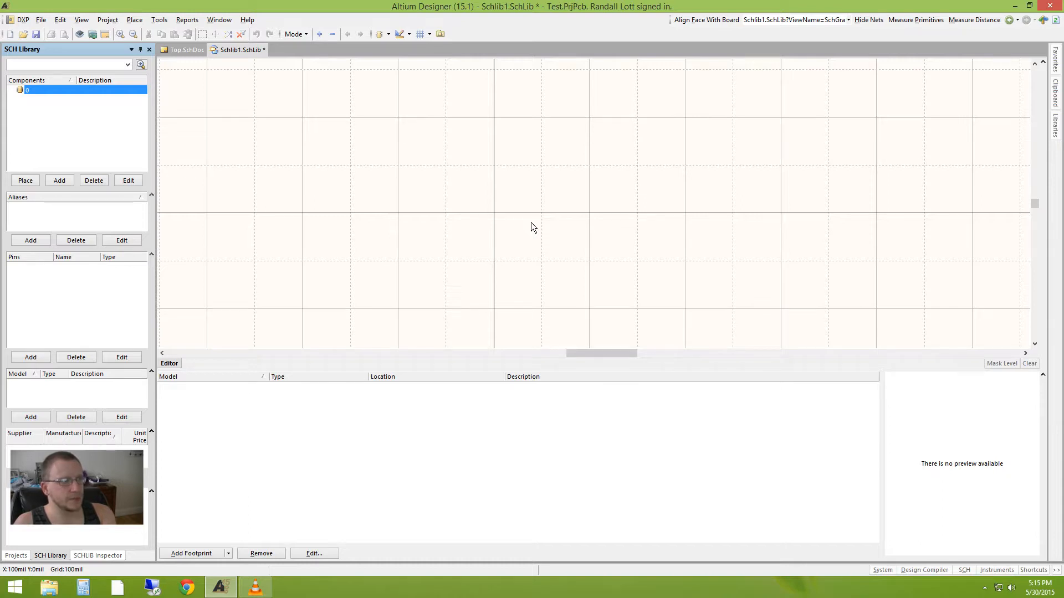
Place a pin with its end on the symbol sheet's origin, extending left along the horizontal axis
middle_drag(539, 180, 538, 180)
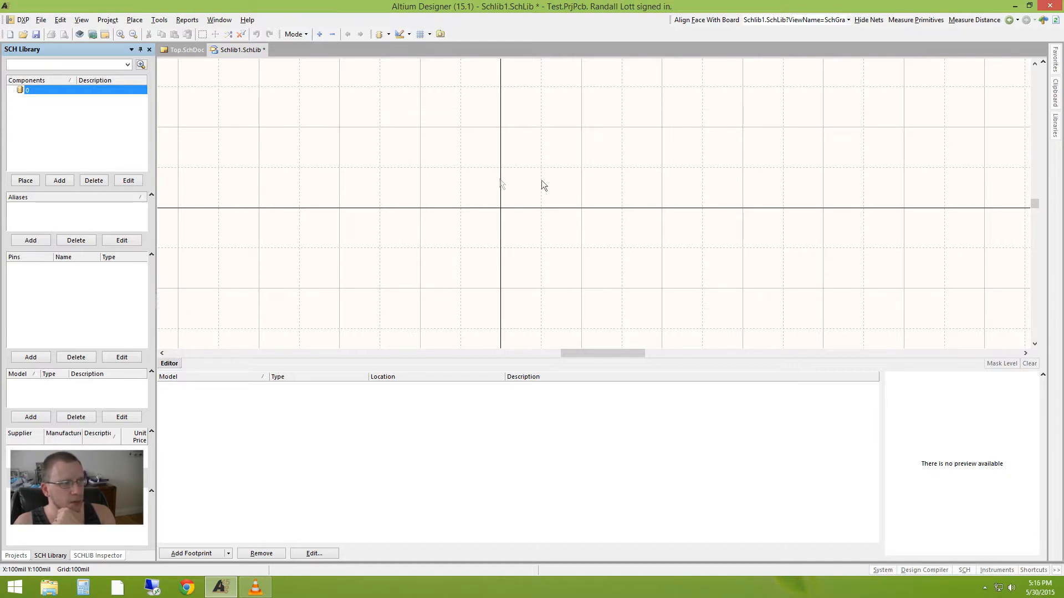
click(134, 20)
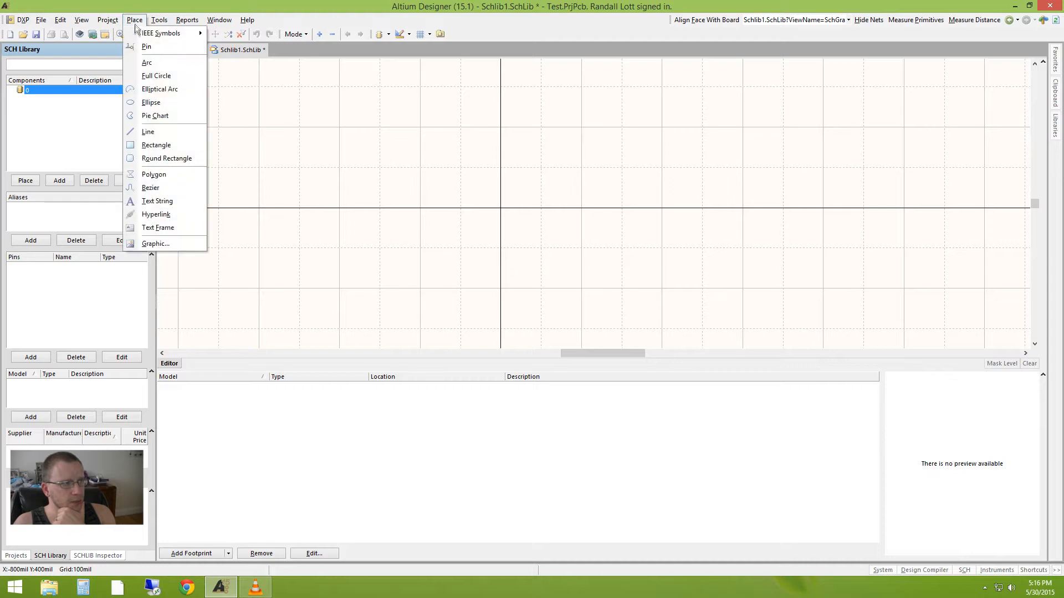
click(146, 46)
click(507, 217)
right_click(846, 214)
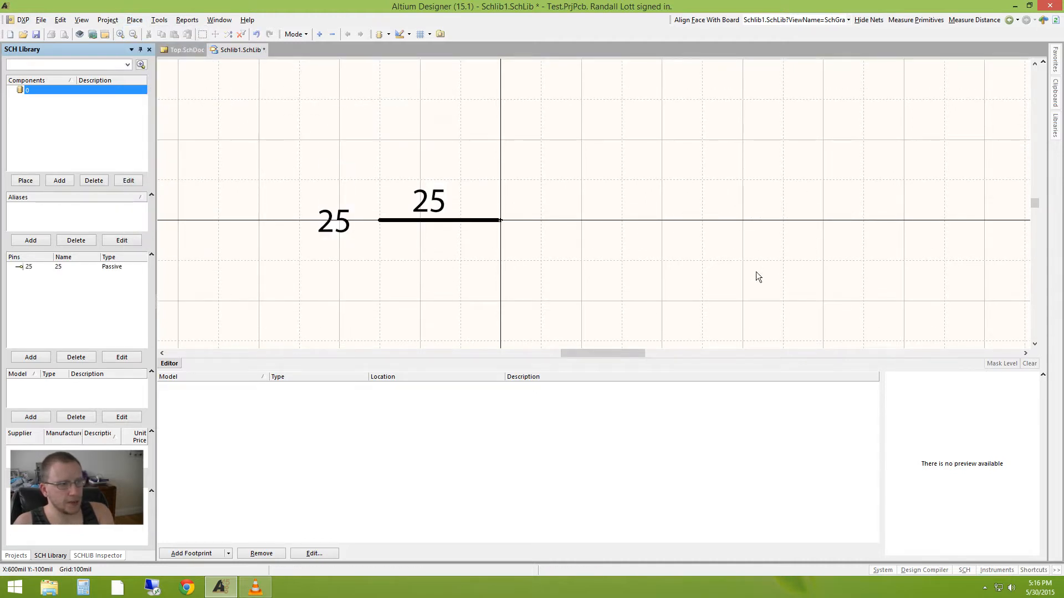
ctrl+scroll(739, 274, up, 2)
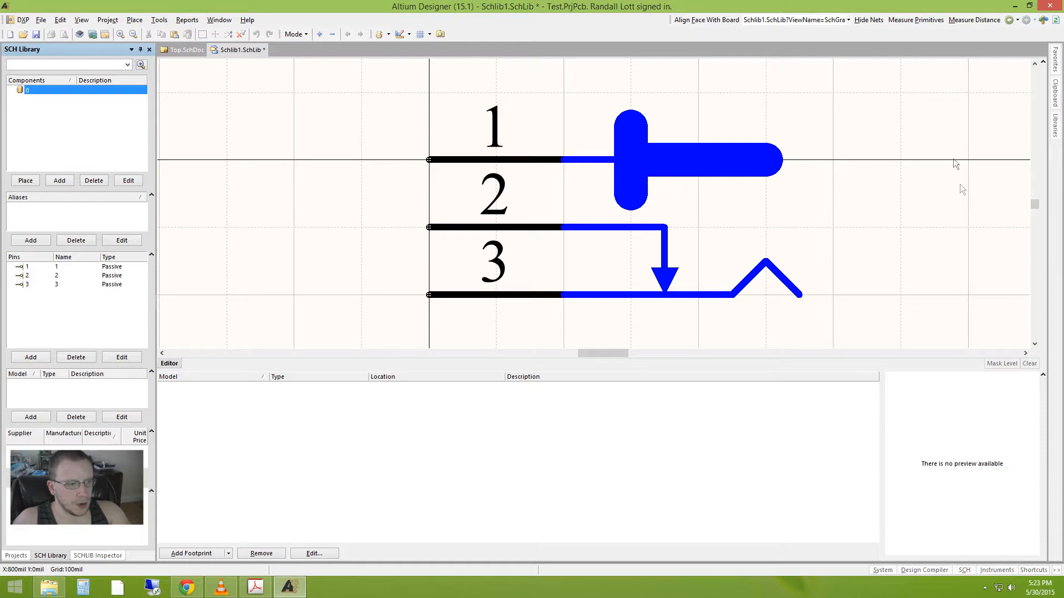
Select all the blue graphics of the jack symbol and change their colour to dark grey in the SCHLIB Inspector
drag(938, 85, 534, 331)
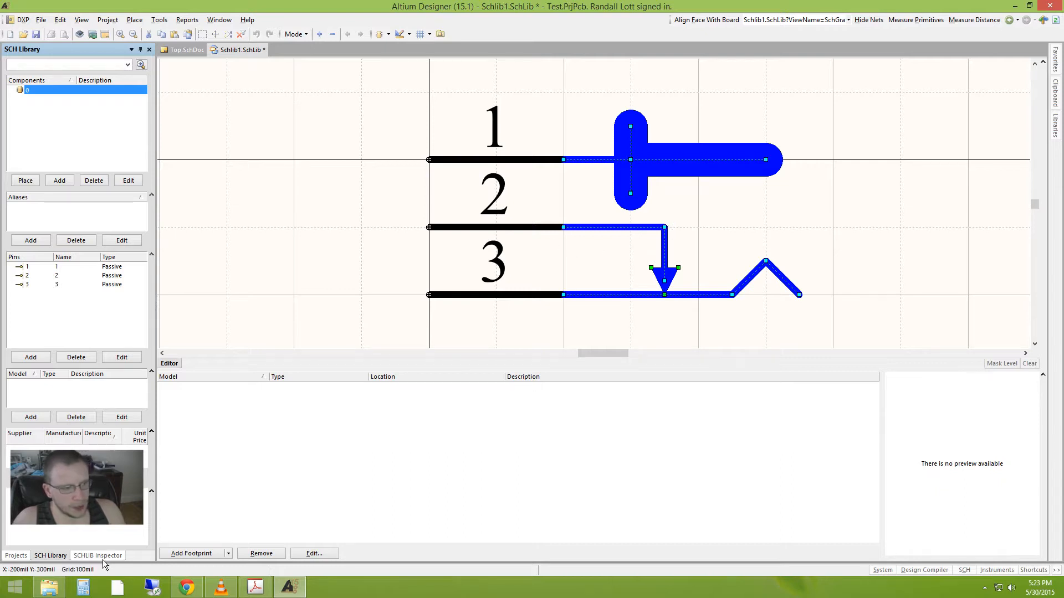
click(104, 557)
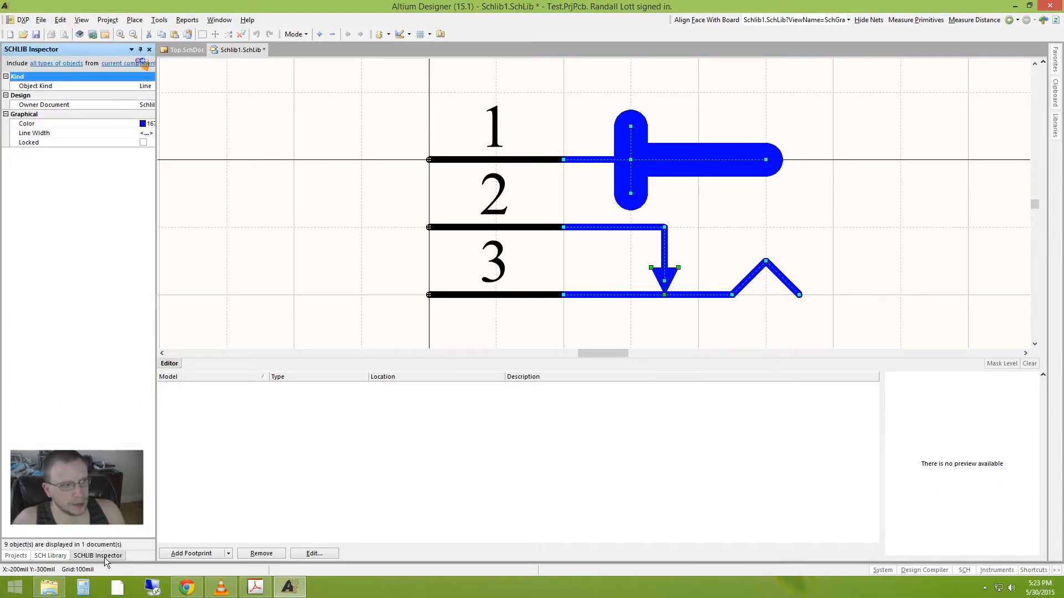
drag(157, 146, 195, 144)
drag(140, 87, 98, 89)
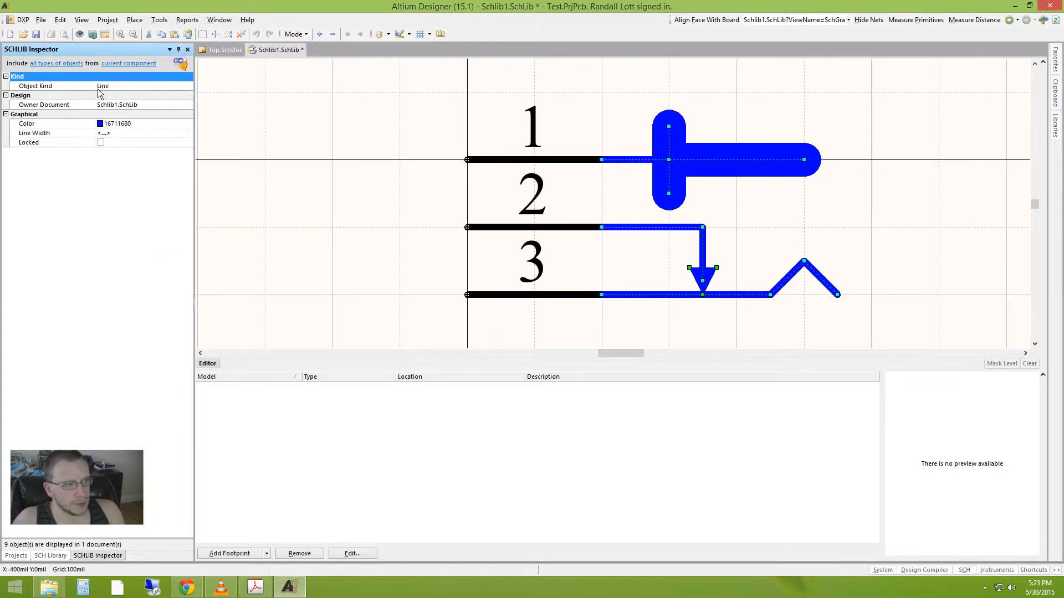
click(136, 125)
click(189, 124)
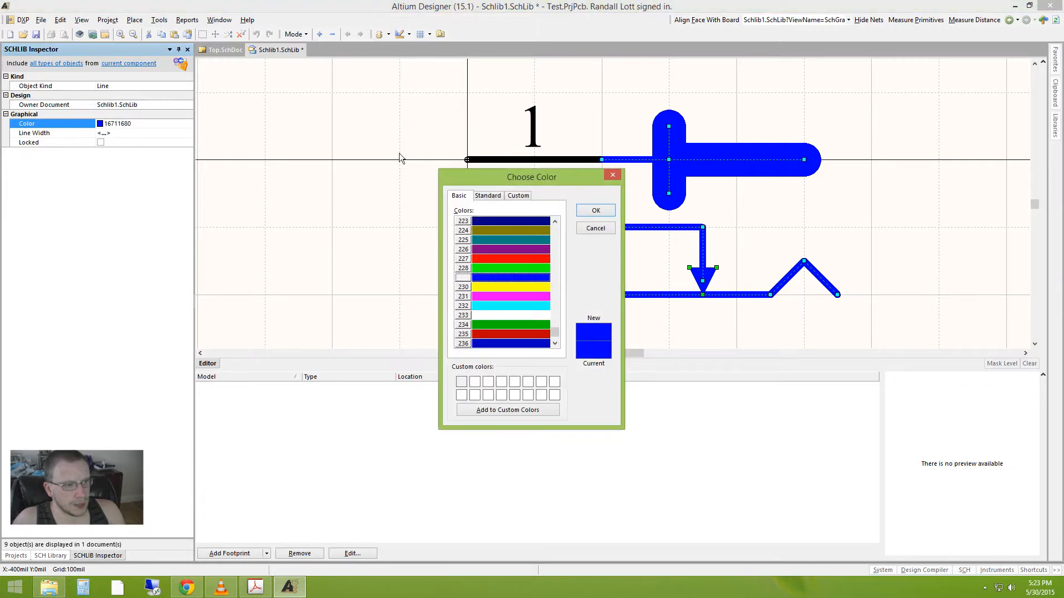
click(488, 197)
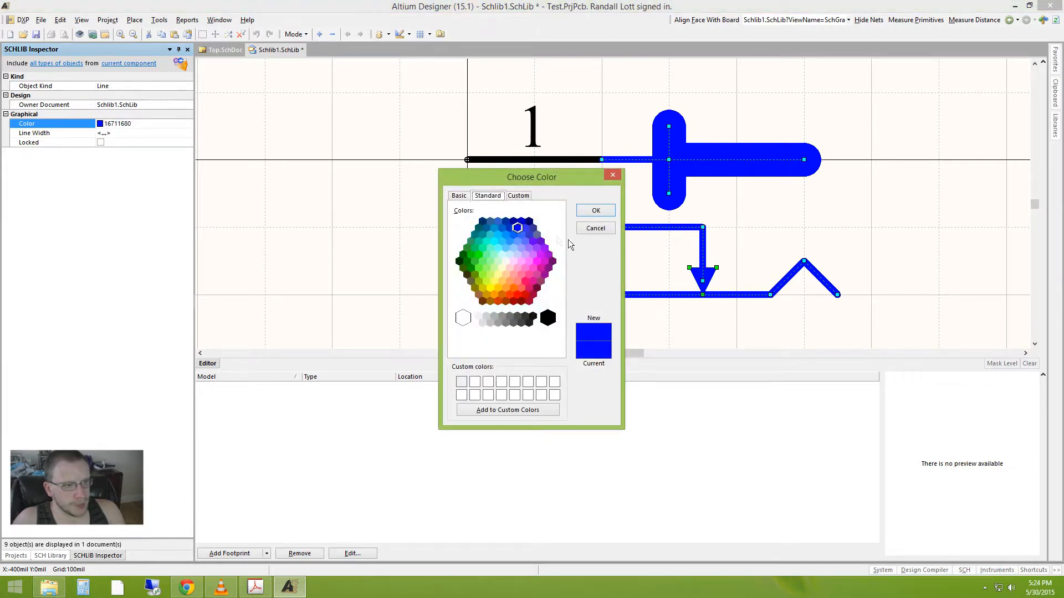
click(517, 317)
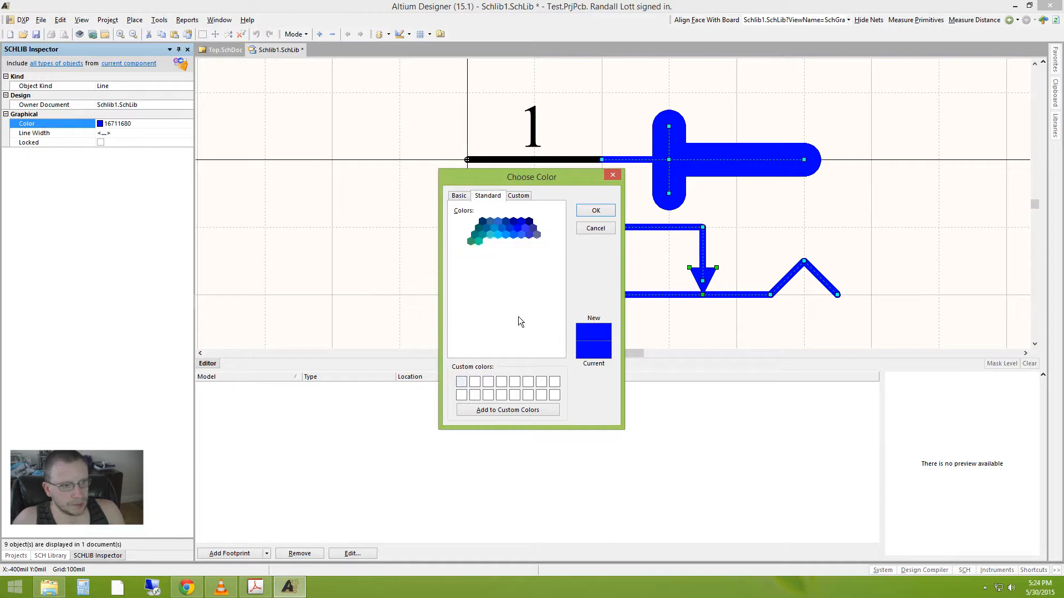
click(595, 210)
Change the fill colour of the arrowhead polygon to the same dark grey as the symbol's lines
click(749, 269)
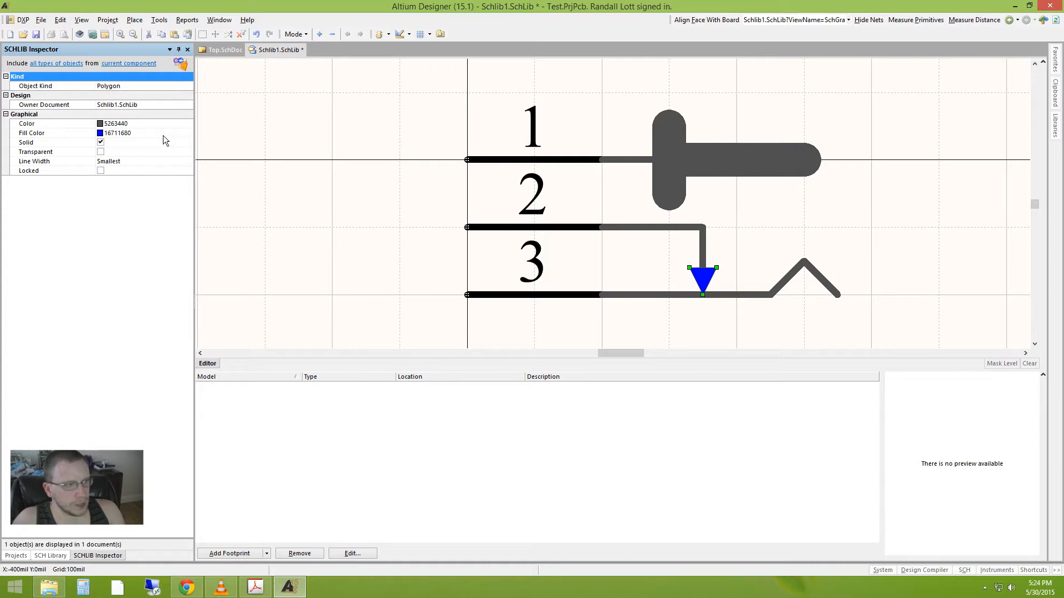
click(186, 133)
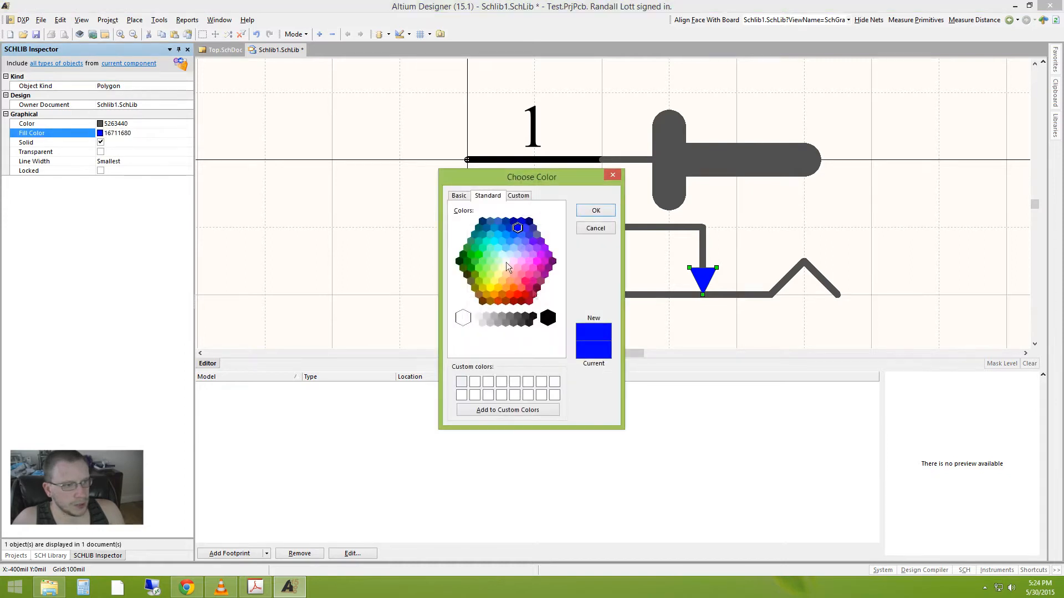
click(522, 318)
click(595, 211)
click(872, 190)
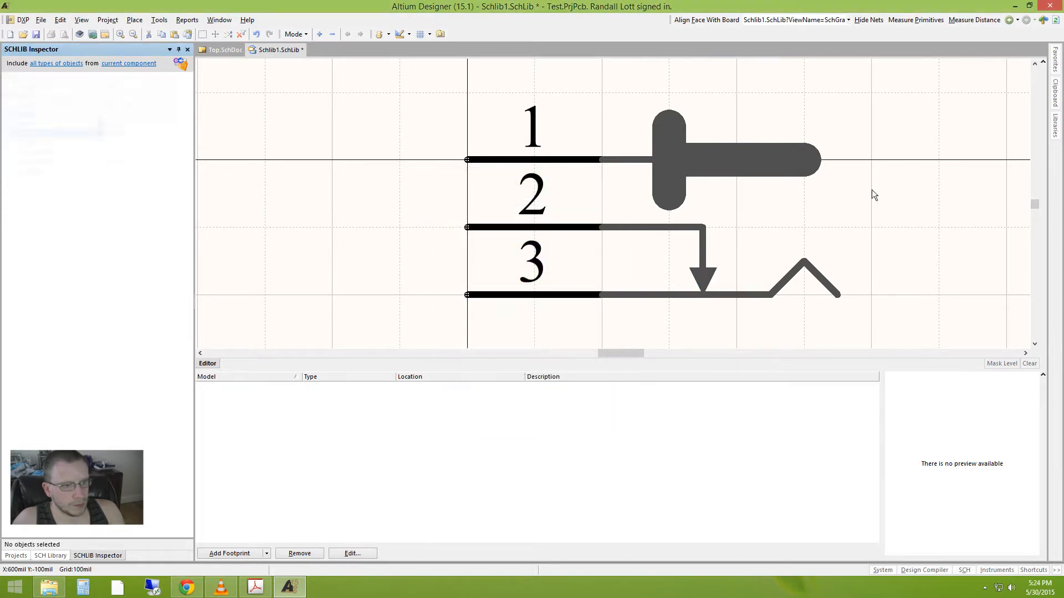
ctrl+scroll(875, 186, down, 1)
right_drag(874, 185, 726, 163)
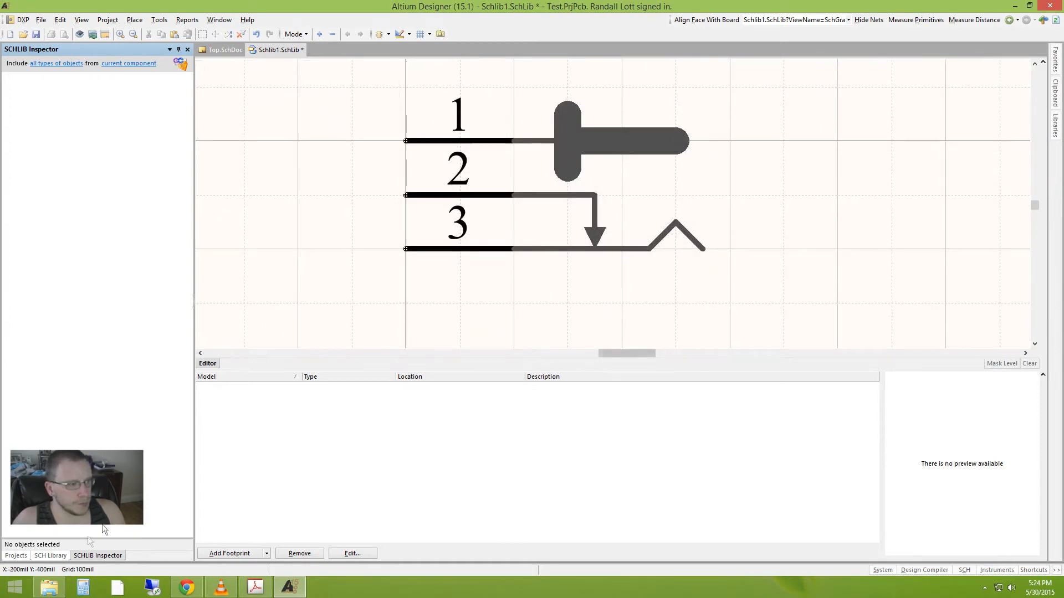
Return to the library's component list and open the Supplier Search
click(63, 556)
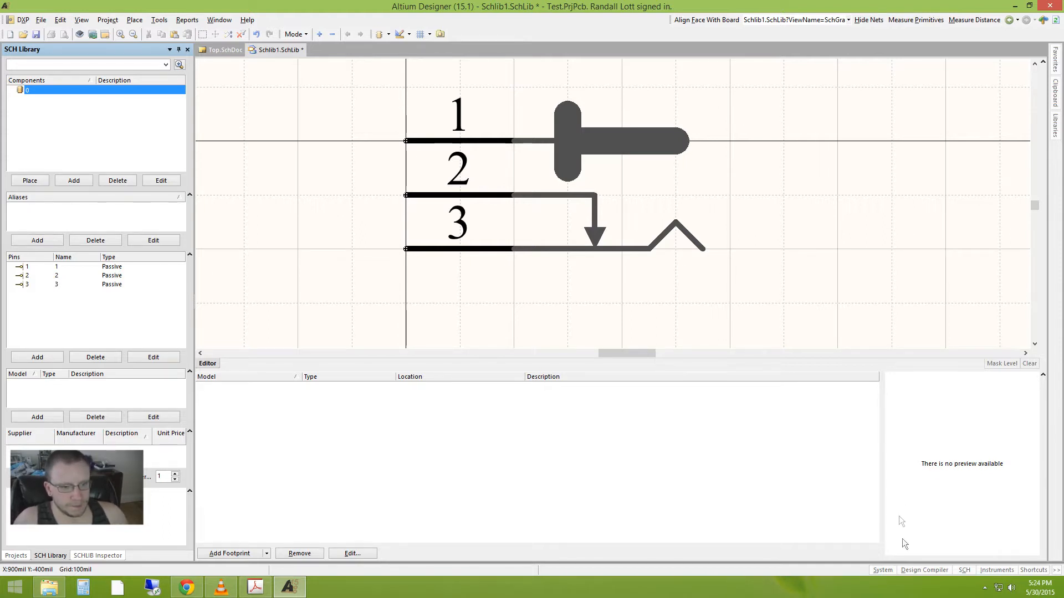
click(889, 570)
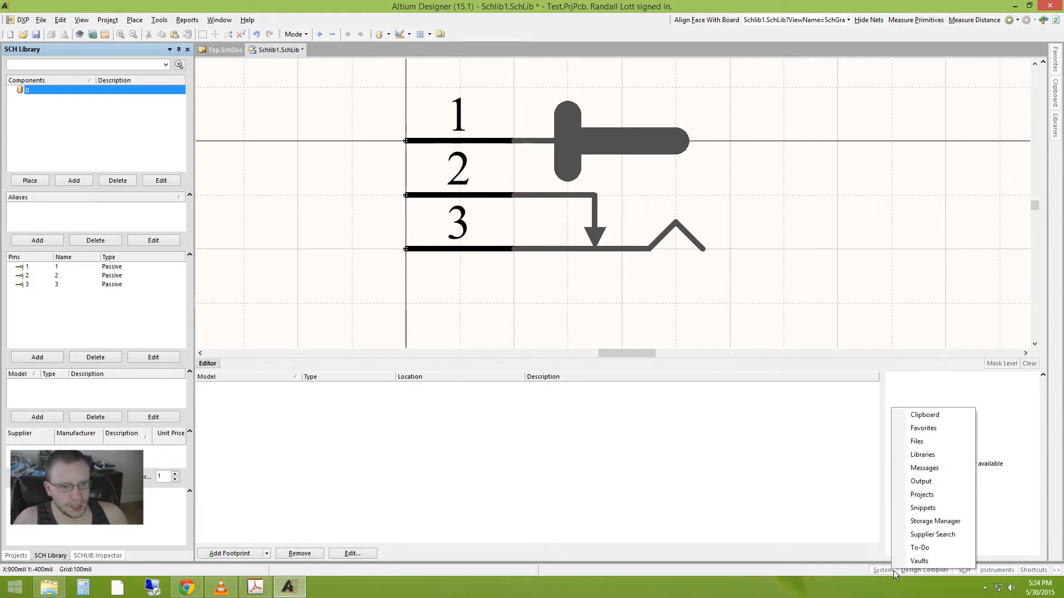
click(933, 534)
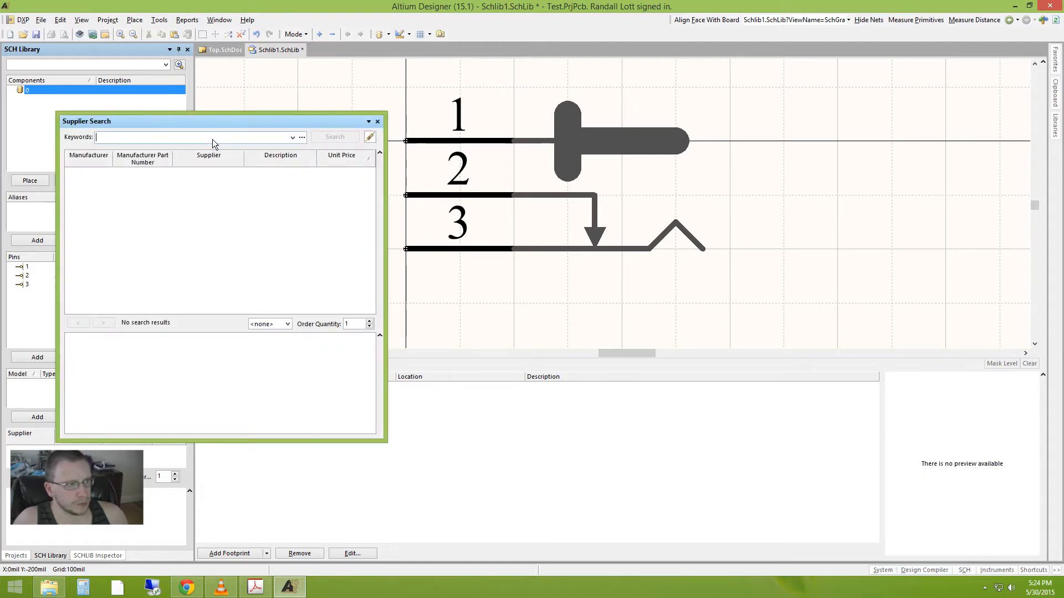
Copy the part number RN111PC from the jack datasheet in Adobe Acrobat and search the suppliers for it in Altium Designer
click(255, 587)
click(991, 76)
key(ctrl+c)
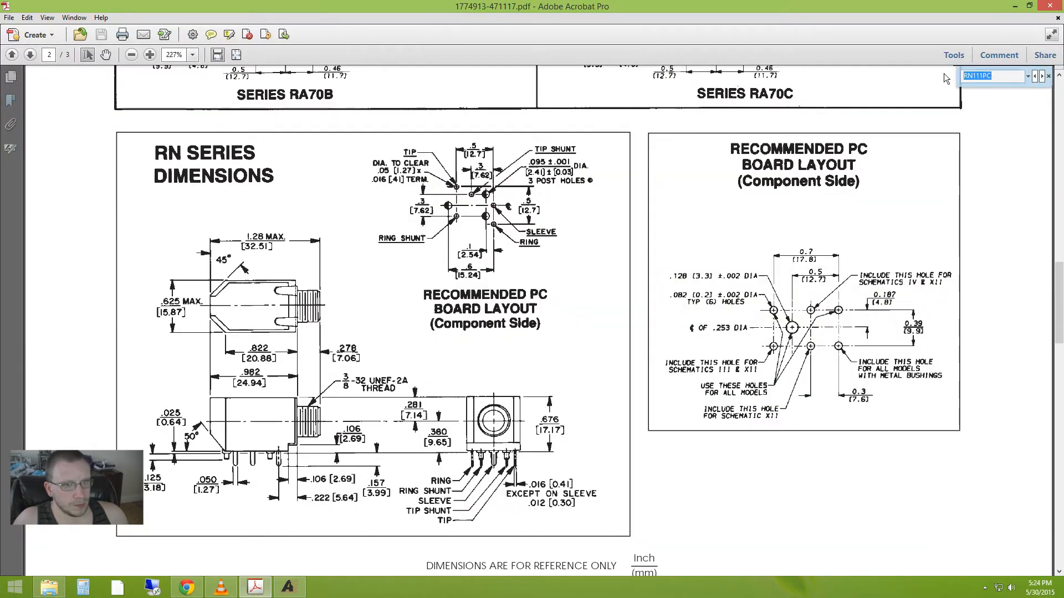
click(1015, 6)
click(195, 140)
key(ctrl+v)
key(Return)
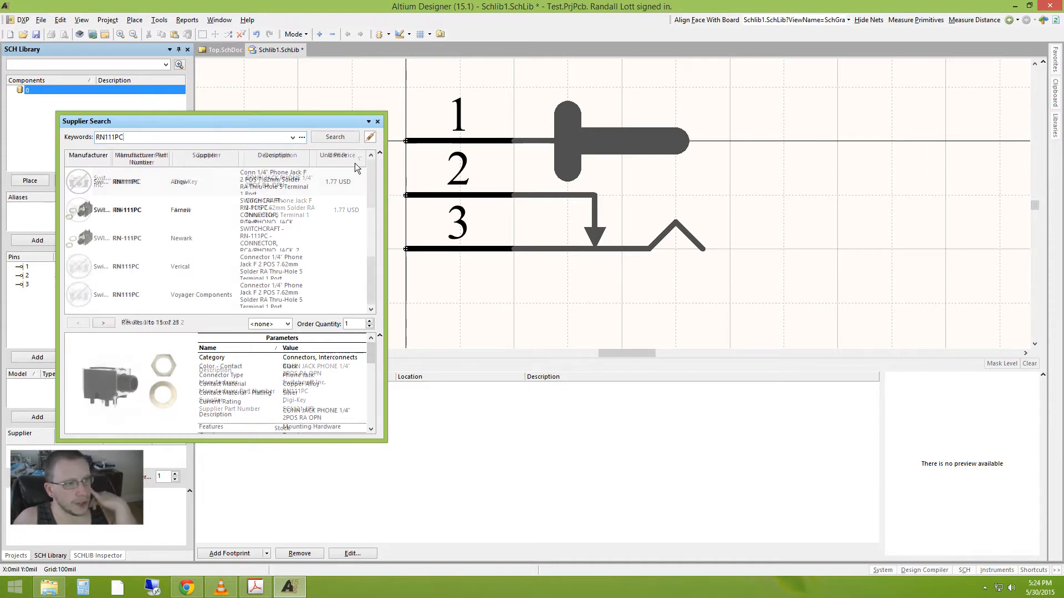
Review the Digi-Key result for the Switchcraft RN111PC 1/4" phone jack and add its supplier link and parameters to component 0
drag(372, 278, 487, 168)
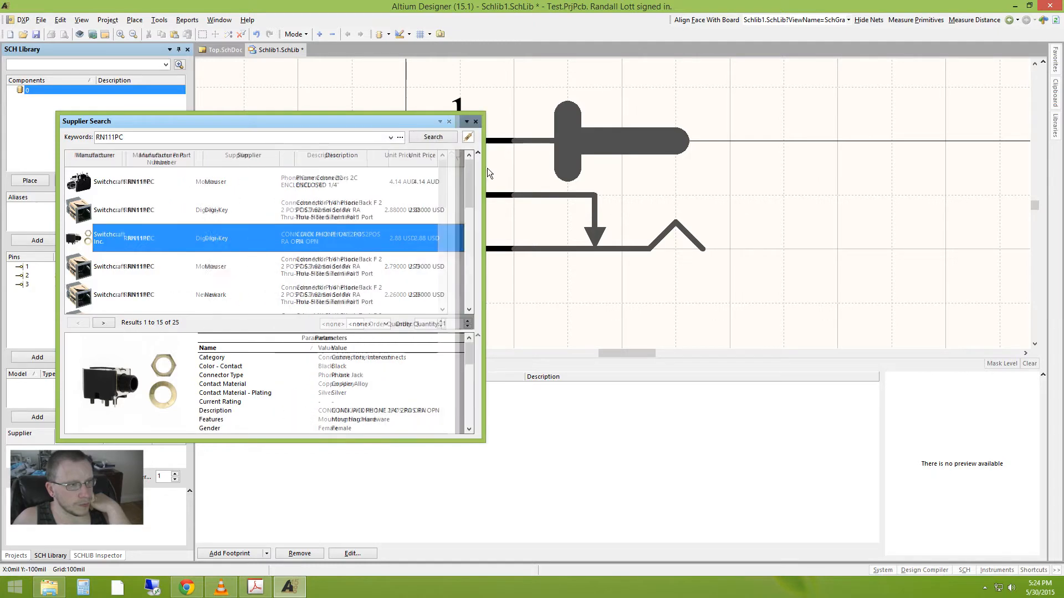
click(328, 213)
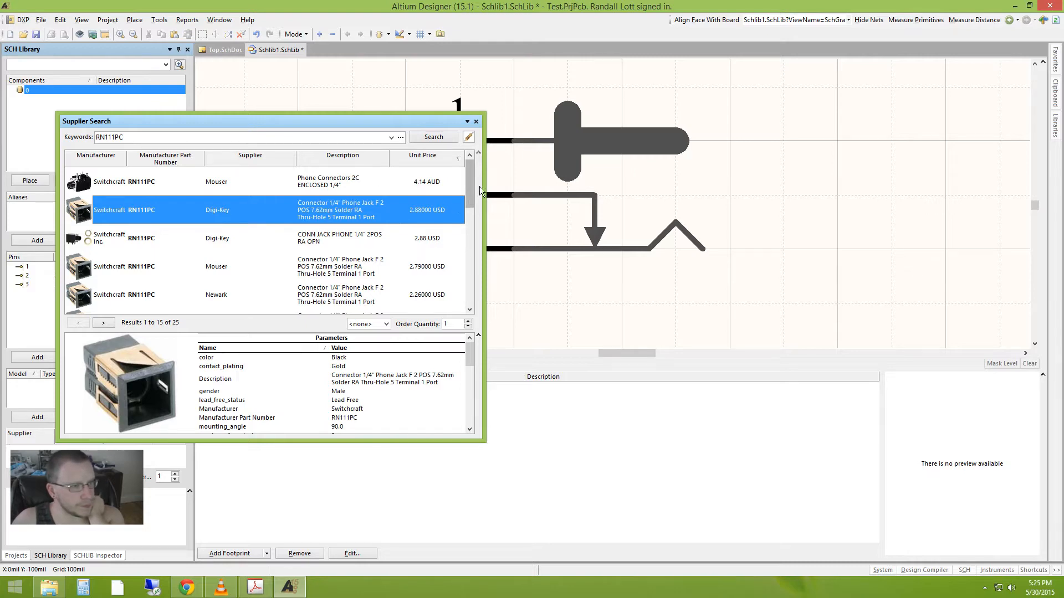
scroll(470, 374, down, 3)
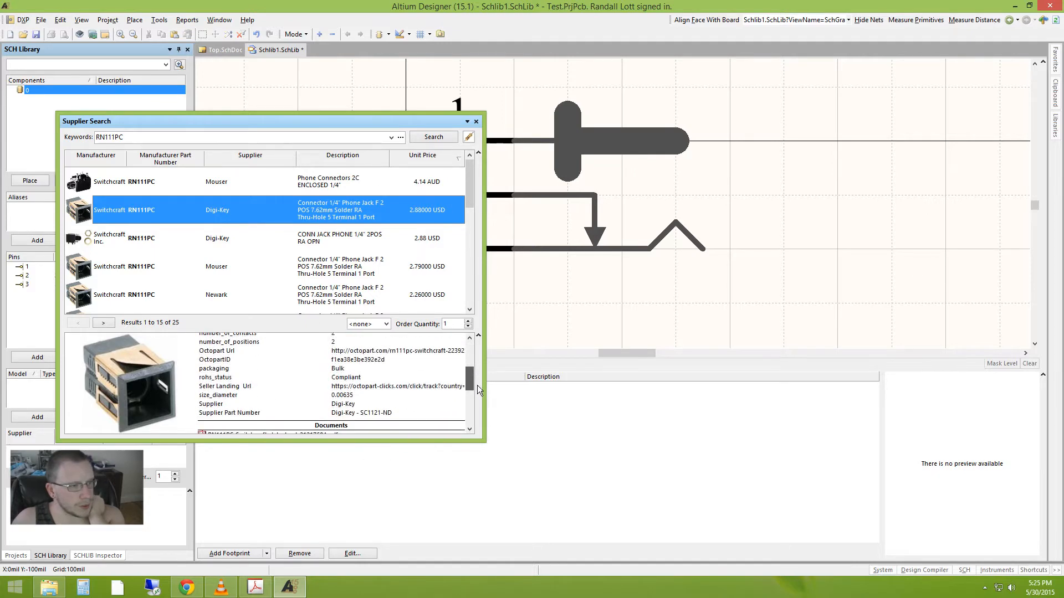
scroll(477, 384, up, 3)
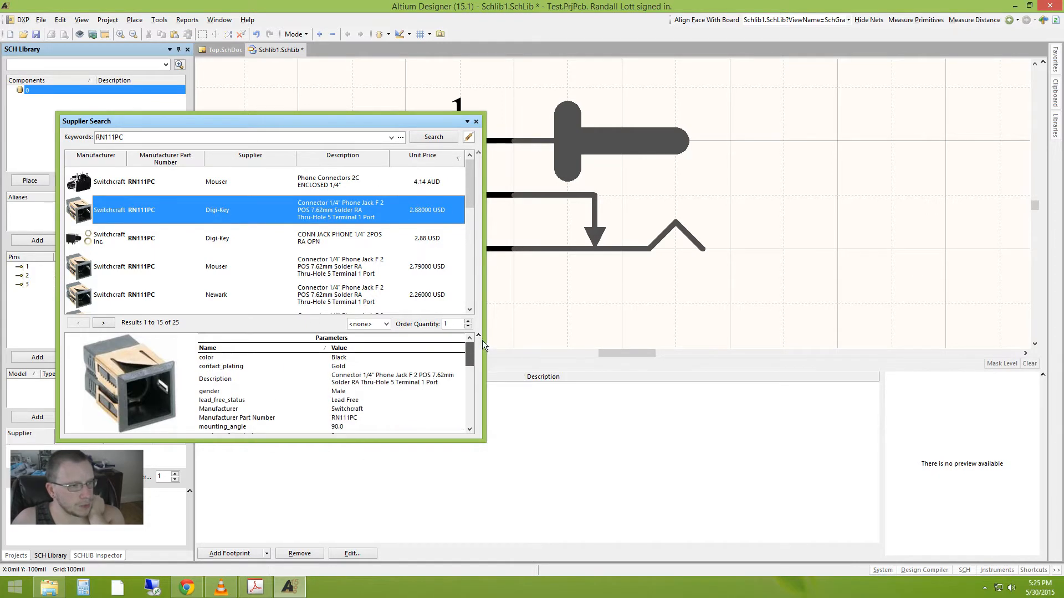
right_click(335, 210)
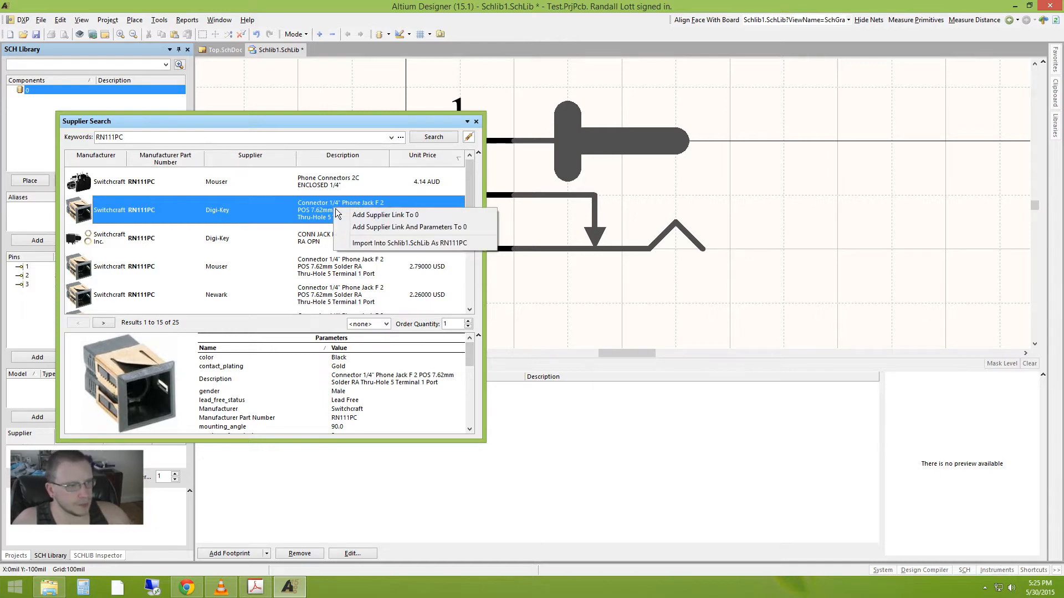
click(400, 227)
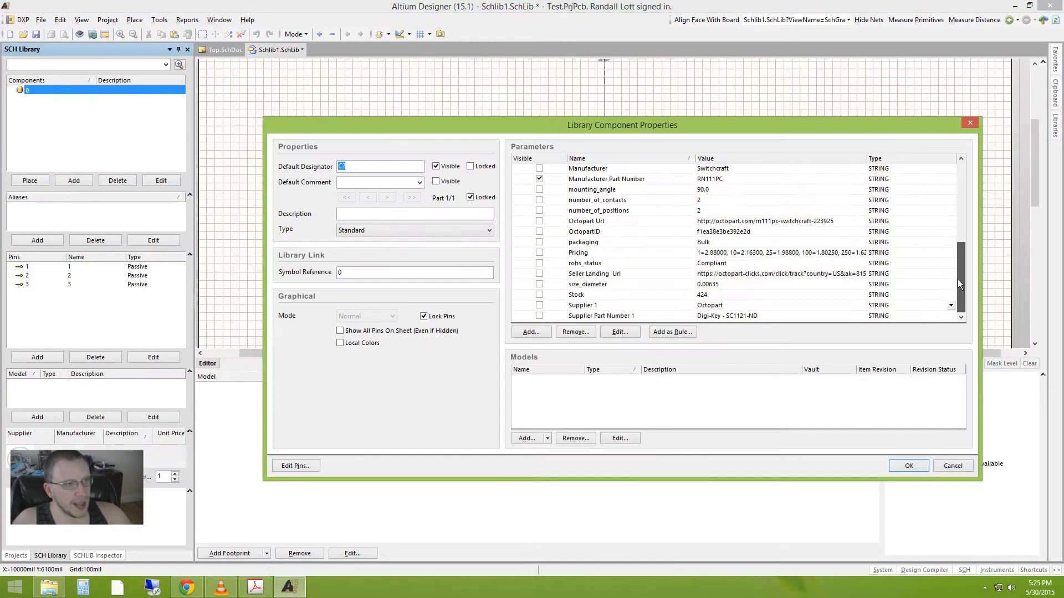
Copy the value of the imported Description parameter into the component's own description
drag(956, 274, 949, 215)
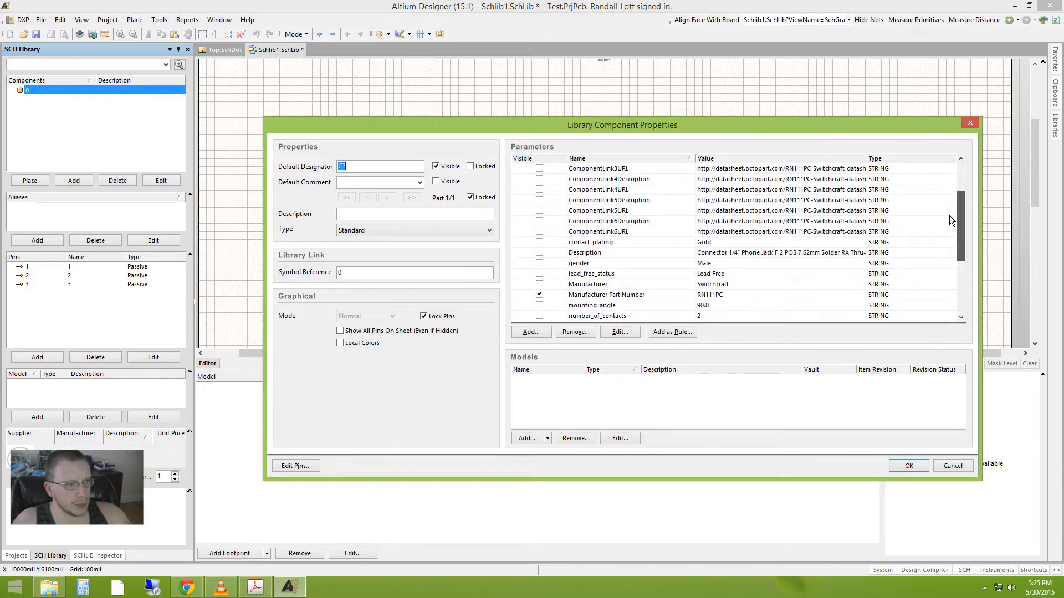
click(780, 254)
key(ctrl+c)
click(450, 215)
key(ctrl+v)
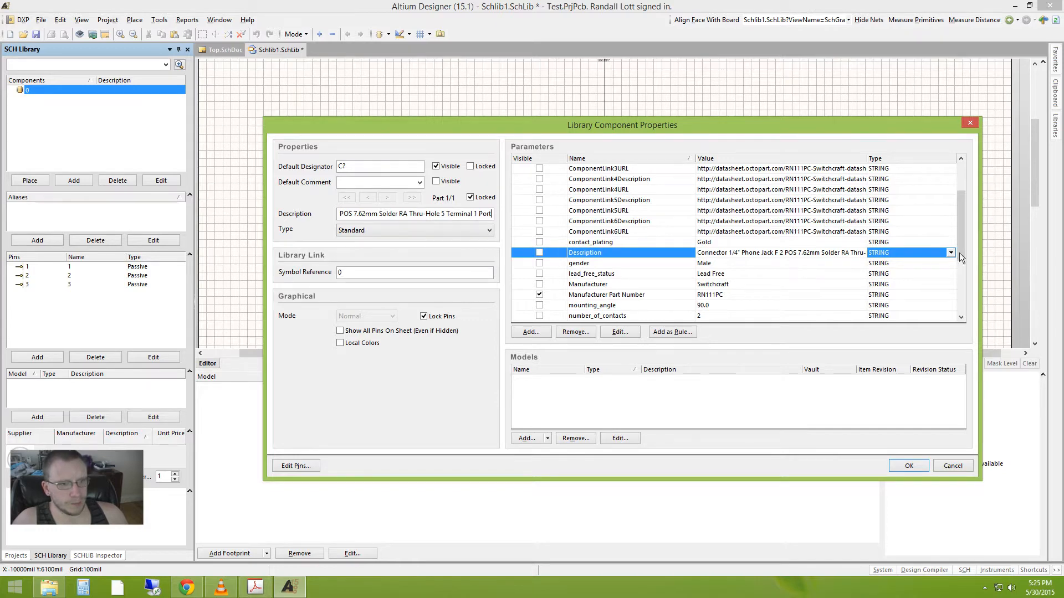
Set the component's symbol reference to SWITCHCRAFT_RN111PC, using the manufacturer part number from its parameters
drag(964, 240, 964, 255)
click(737, 263)
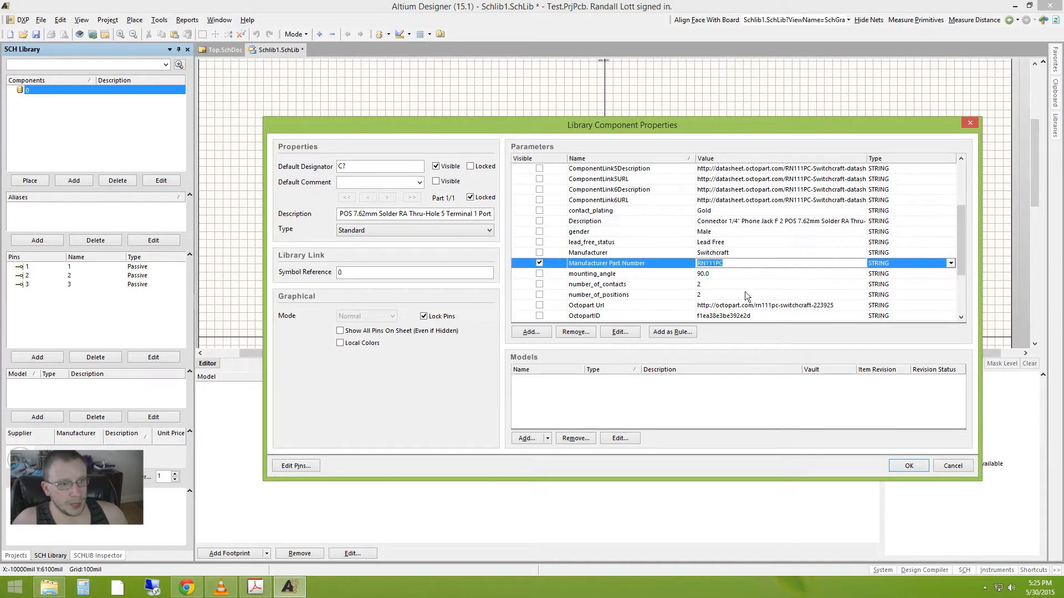
double_click(426, 274)
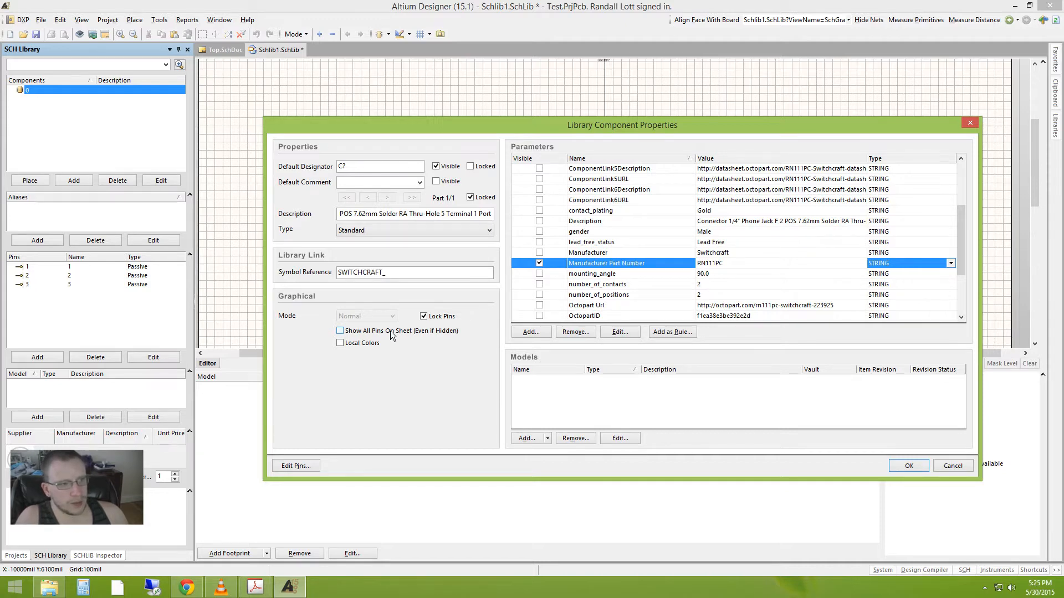
text(RN111PC)
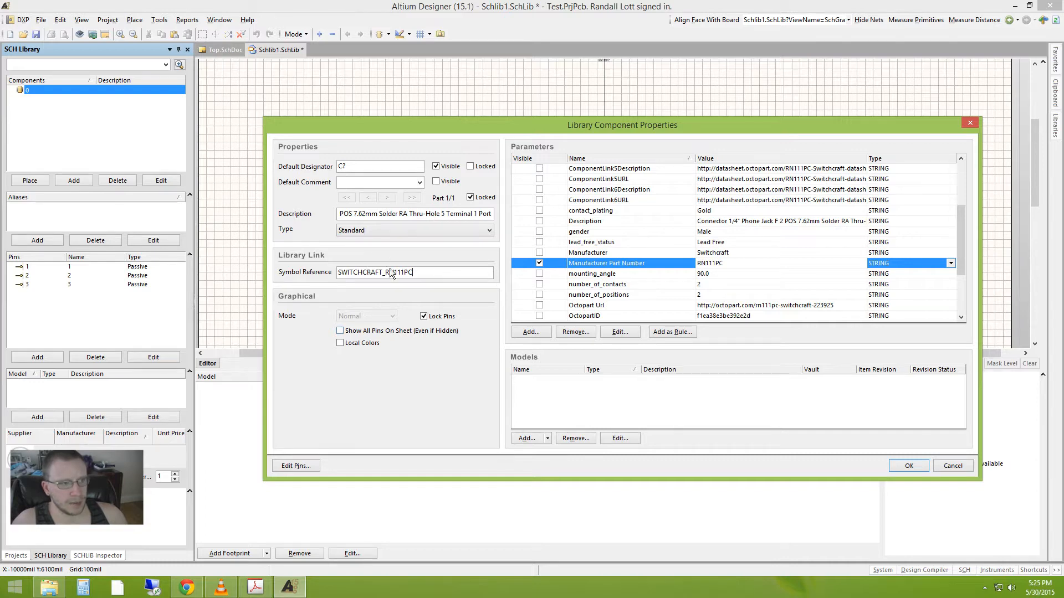
Change the default designator to J? and apply the library component properties
drag(343, 167, 335, 168)
text(J)
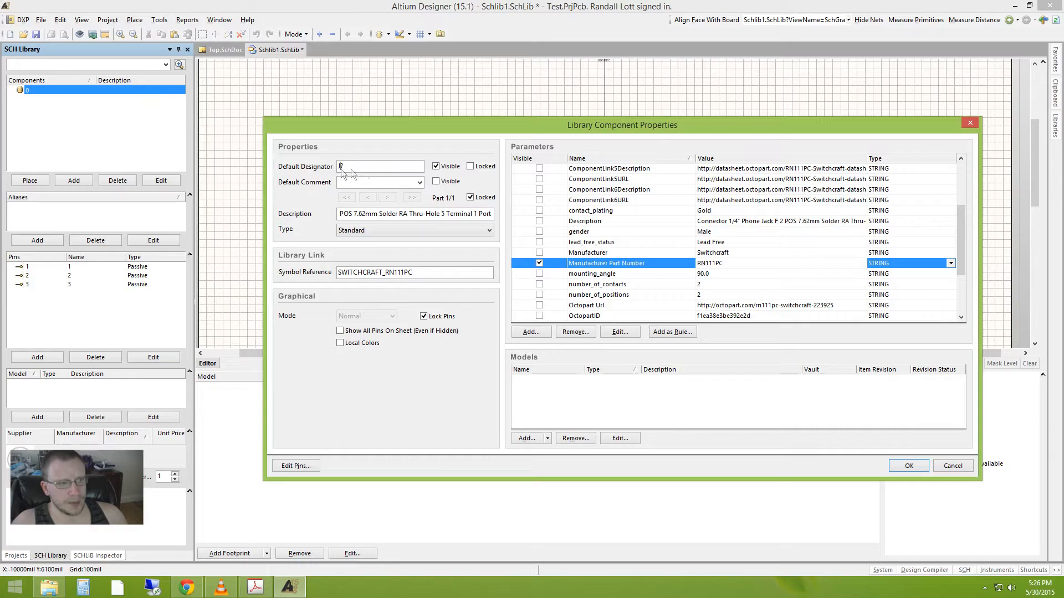
click(909, 466)
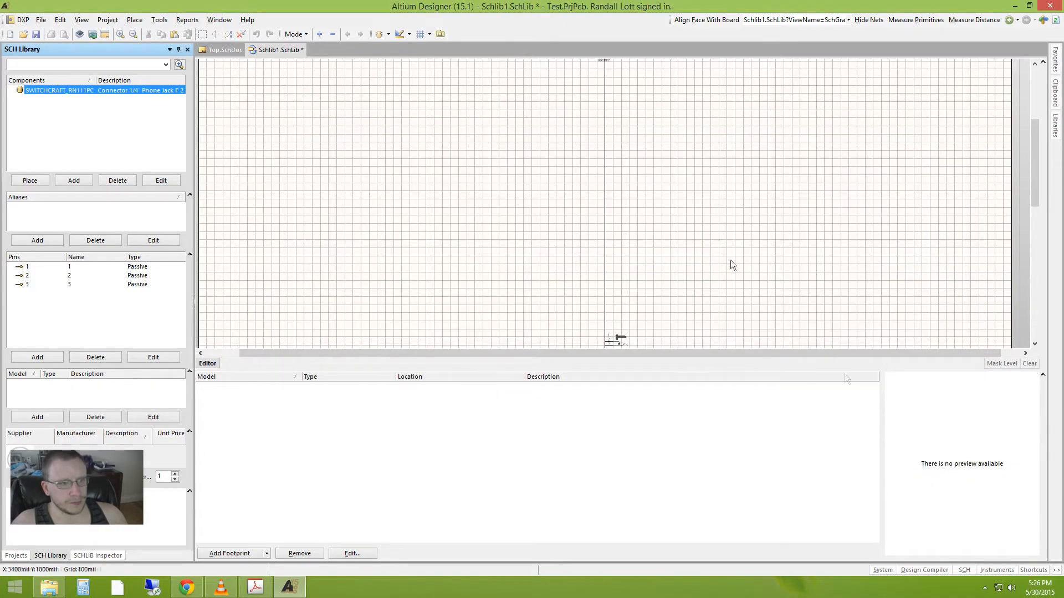
Move the stray RN111PC part number text down to just above the jack symbol, at about X 200mil, Y 300mil
ctrl+scroll(631, 179, down, 2)
ctrl+scroll(642, 227, up, 5)
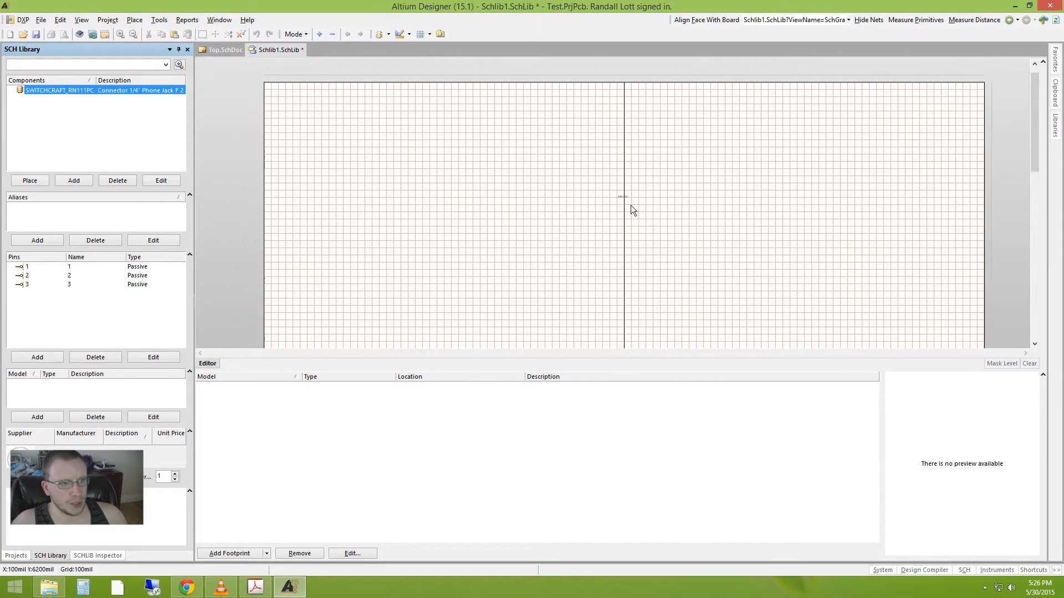
ctrl+scroll(666, 208, down, 6)
drag(666, 208, 538, 268)
ctrl+scroll(682, 261, up, 6)
ctrl+scroll(755, 143, down, 2)
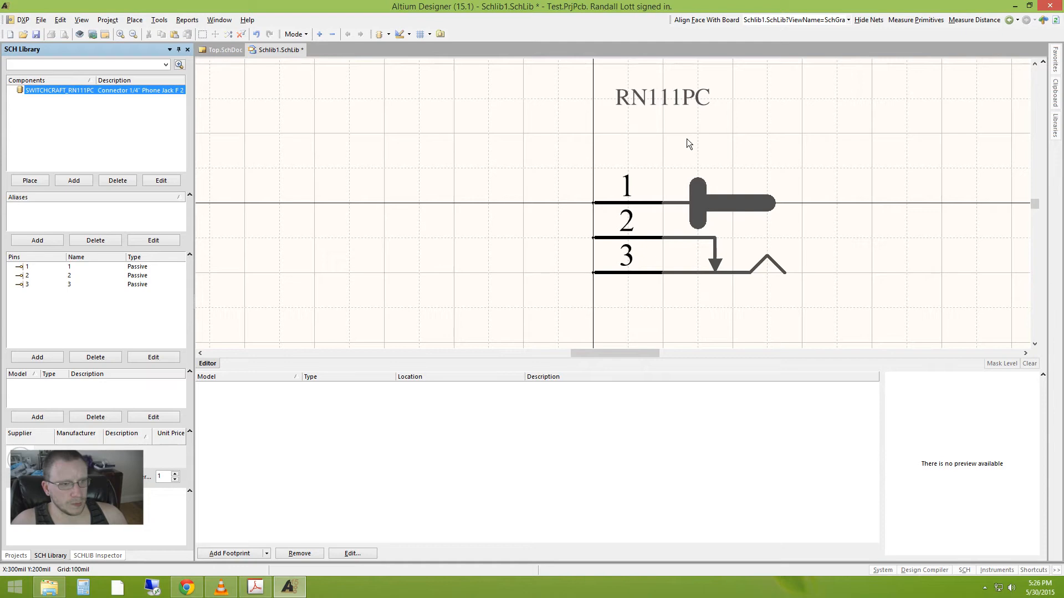
Set the RN111PC part number text to Bottom Left justification and move it directly above pin 1, flush with the jack's pin ends
scroll(684, 166, up, 1)
double_click(682, 128)
click(471, 366)
click(528, 365)
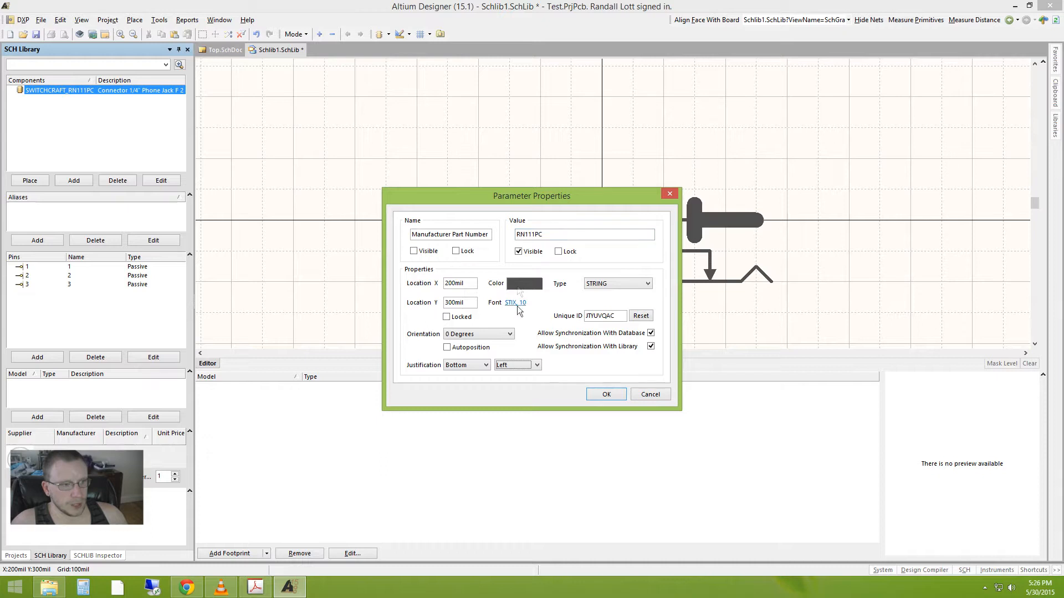
click(617, 397)
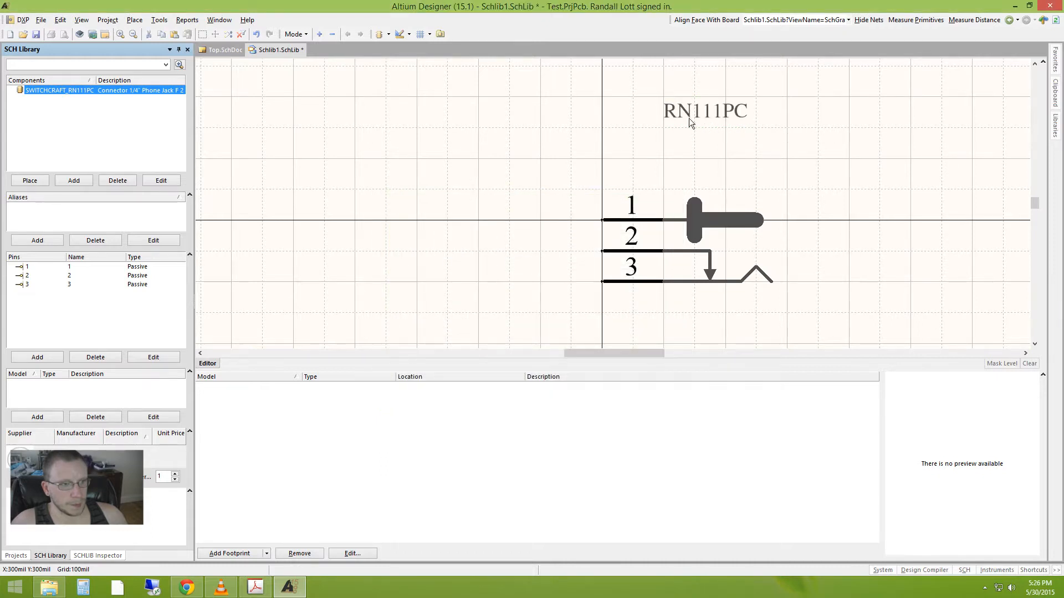
click(606, 195)
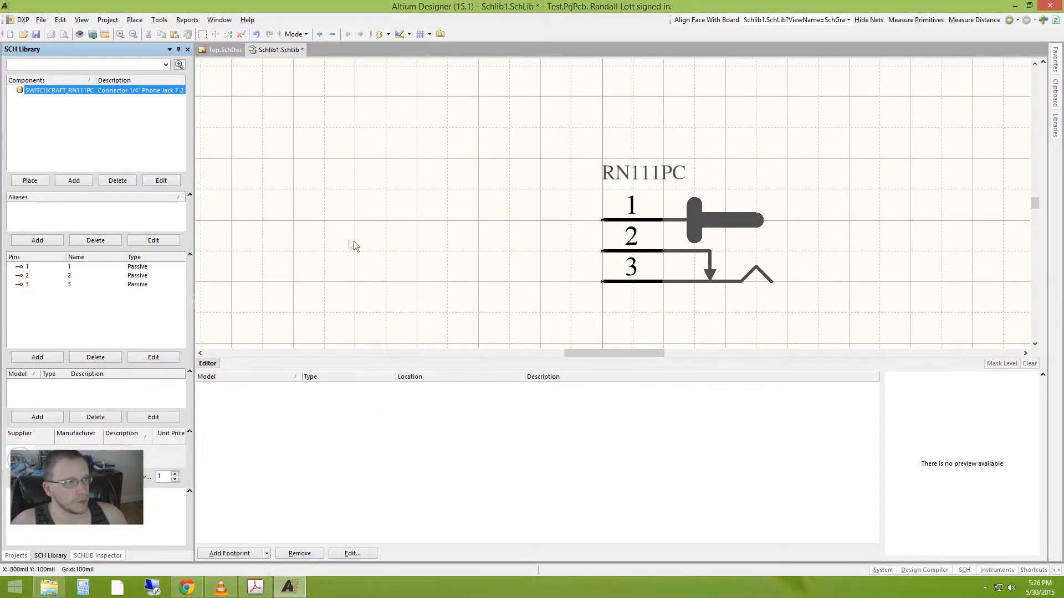
right_drag(462, 212, 386, 232)
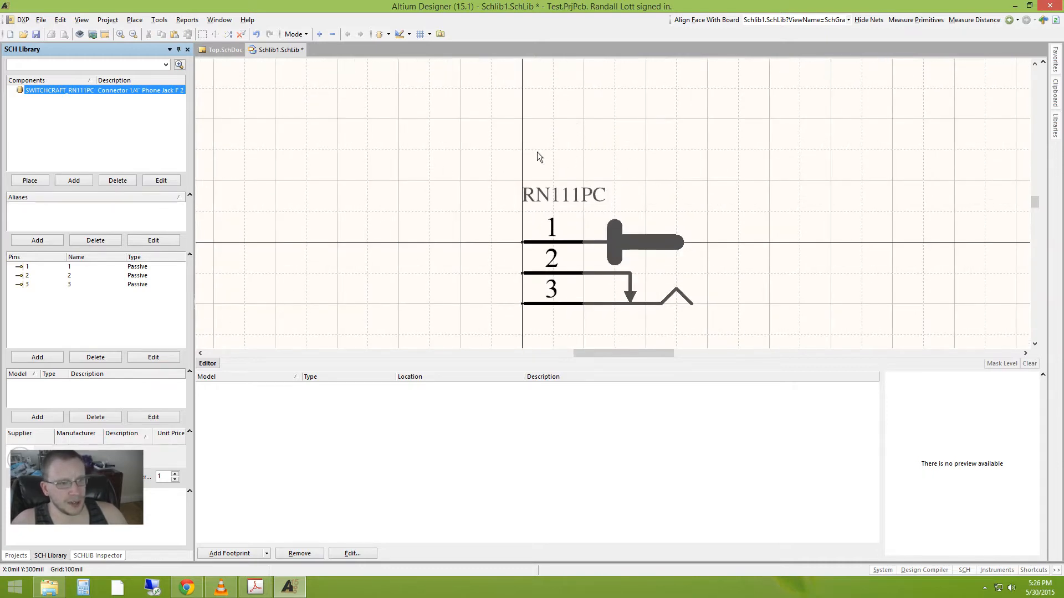
ctrl+scroll(536, 153, down, 2)
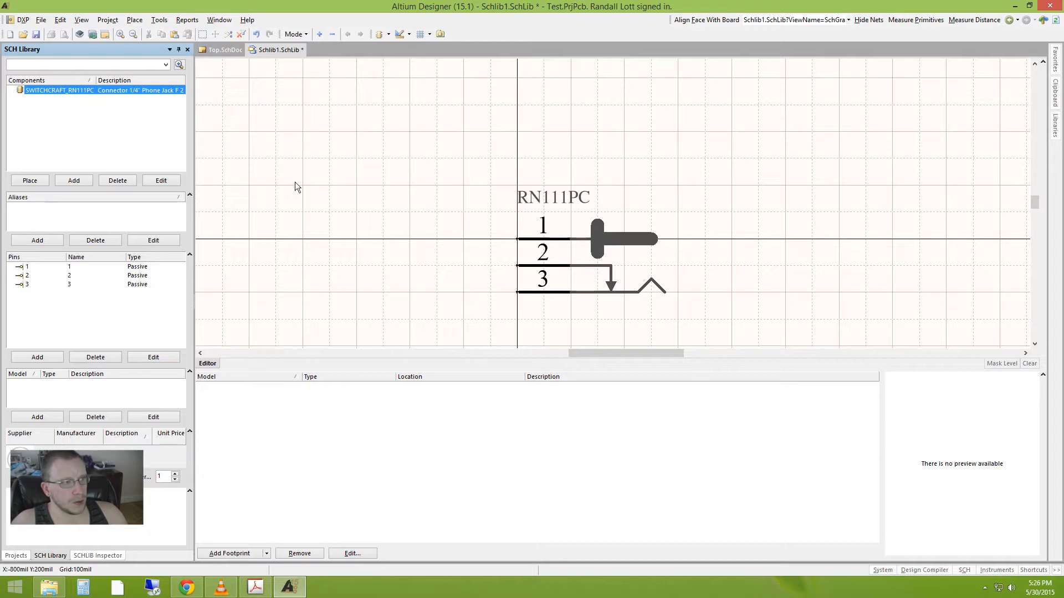
click(159, 21)
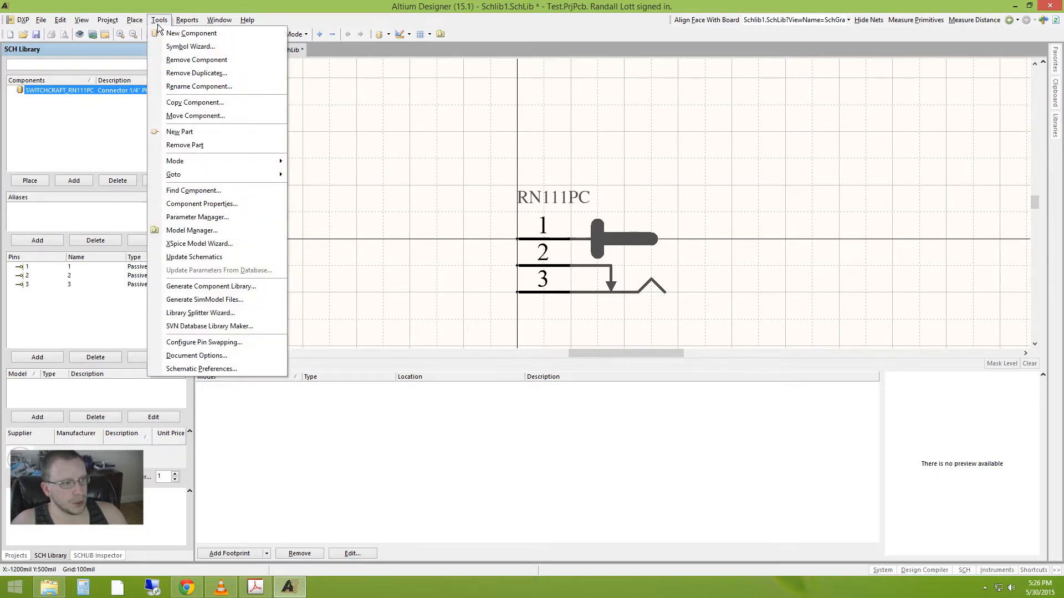
click(208, 370)
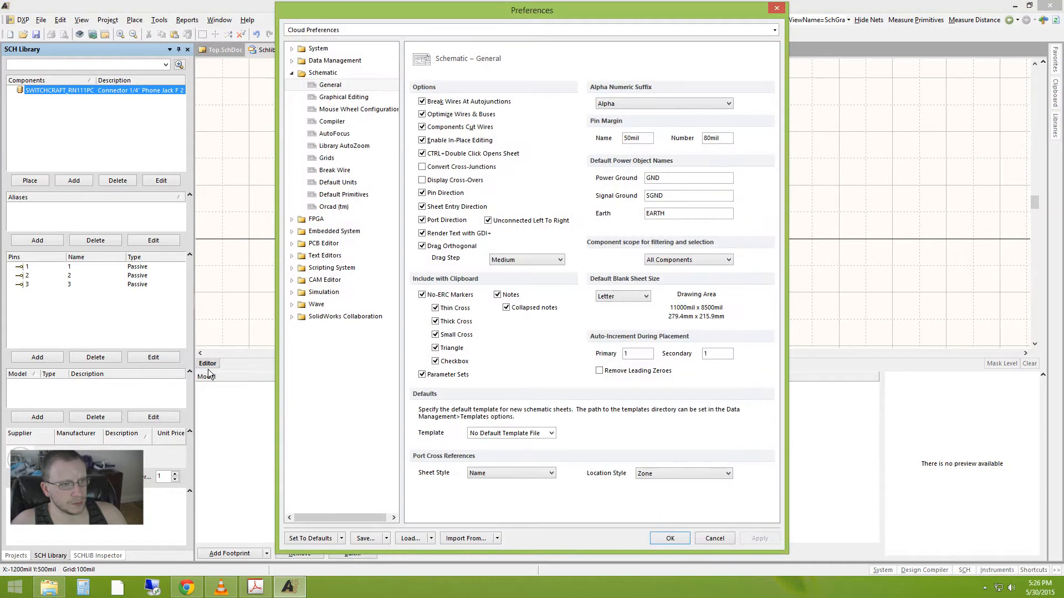
click(777, 9)
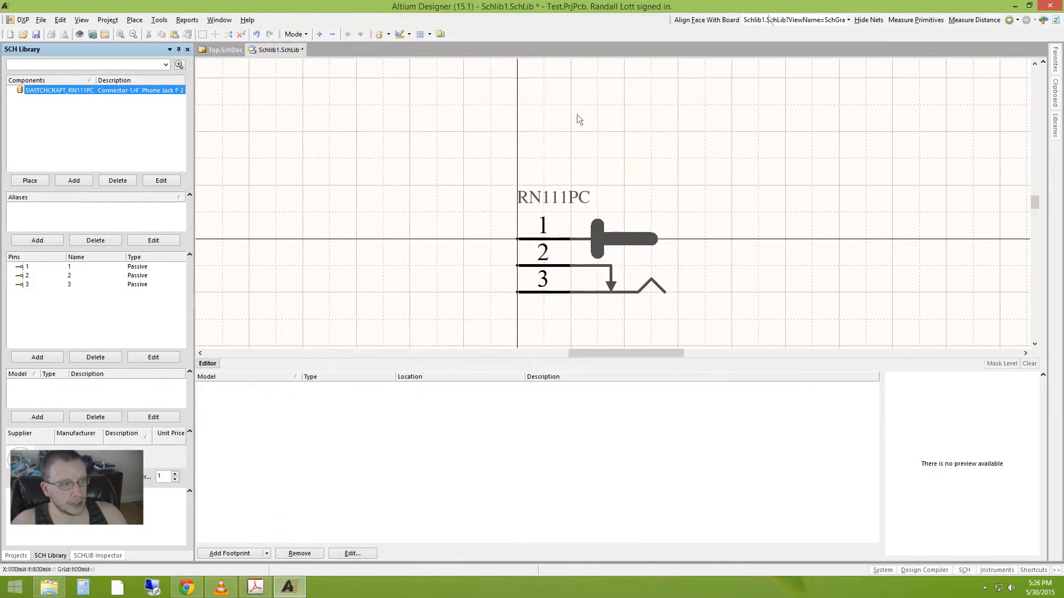
Enable Always Show Comment/Designator in the library document options and check the J? designator's visibility in the component properties
click(158, 20)
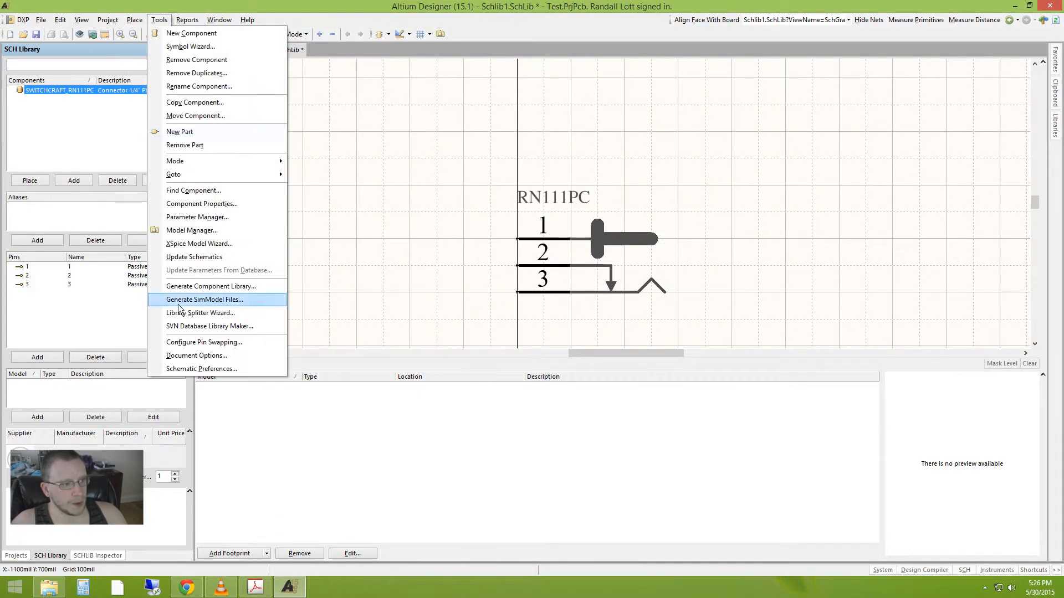
click(191, 356)
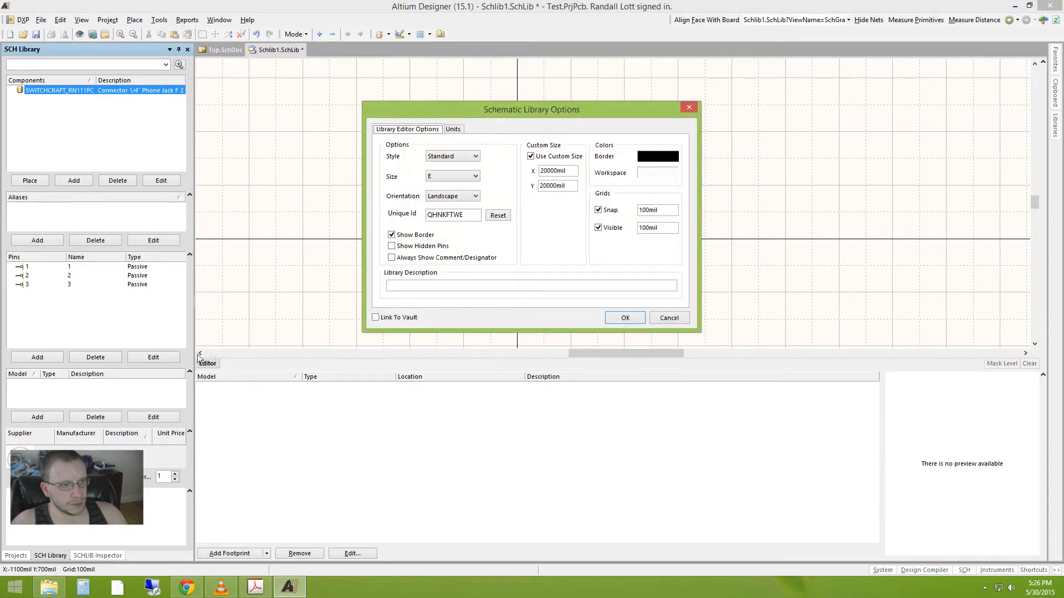
click(416, 258)
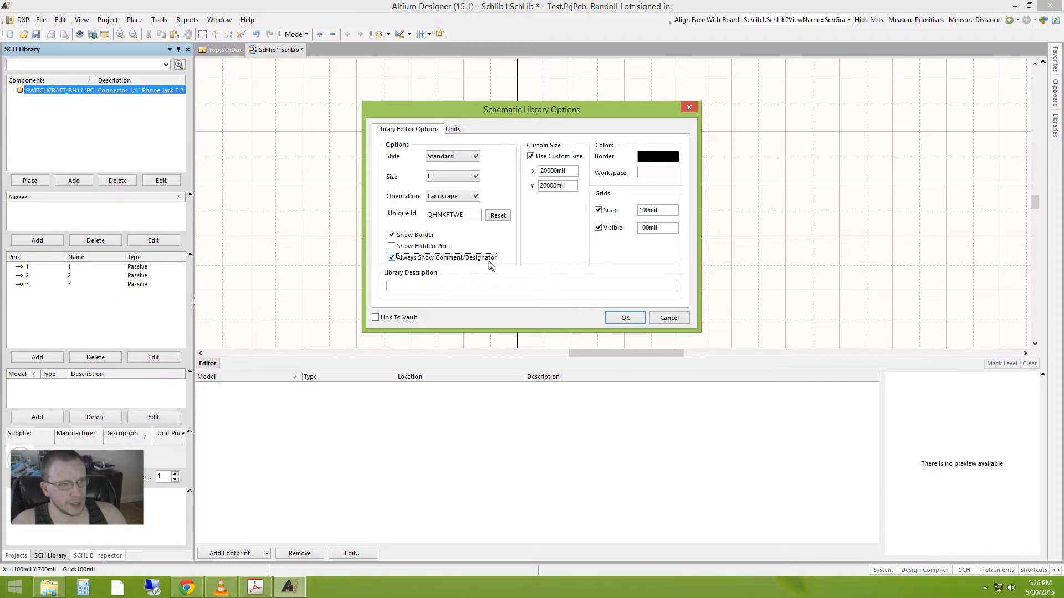
click(624, 318)
ctrl+scroll(671, 195, down, 8)
ctrl+scroll(671, 195, up, 8)
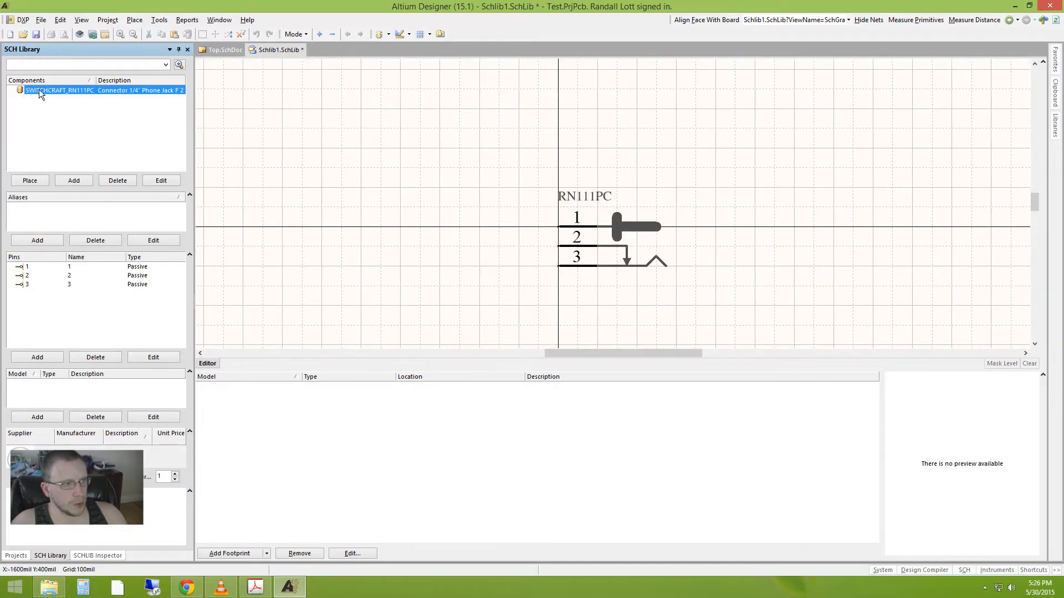
double_click(39, 89)
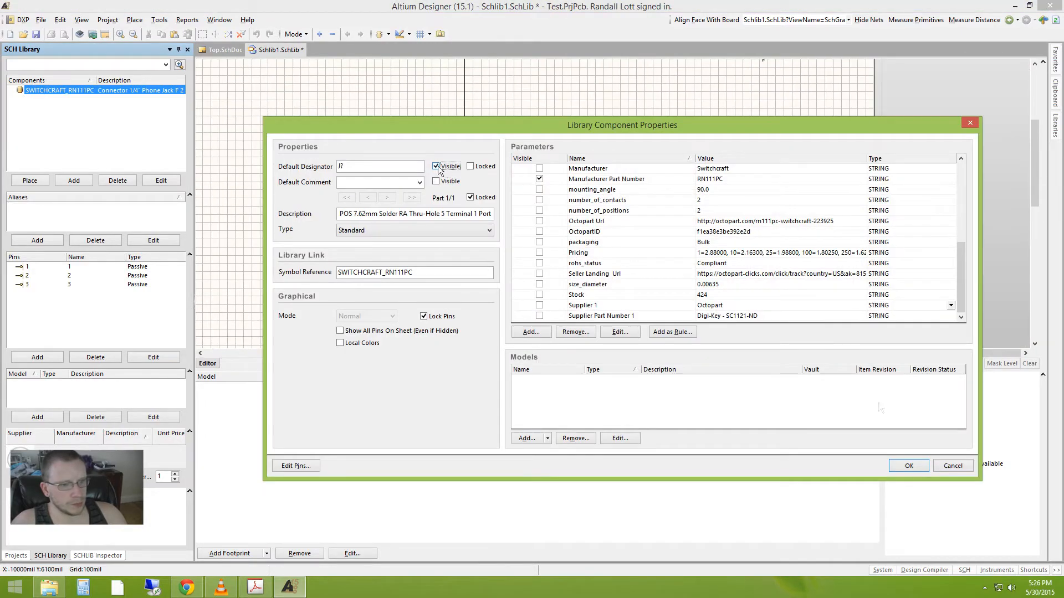
click(914, 465)
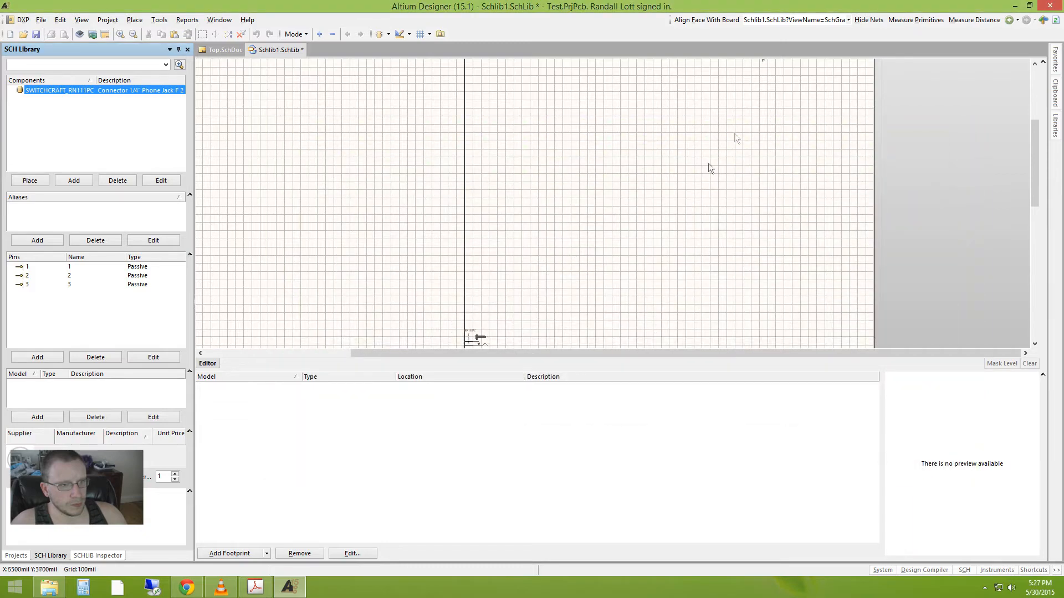
Move the J? designator from its far-off position to just above the RN111PC text and left-justify it with that text
ctrl+scroll(695, 221, up, 5)
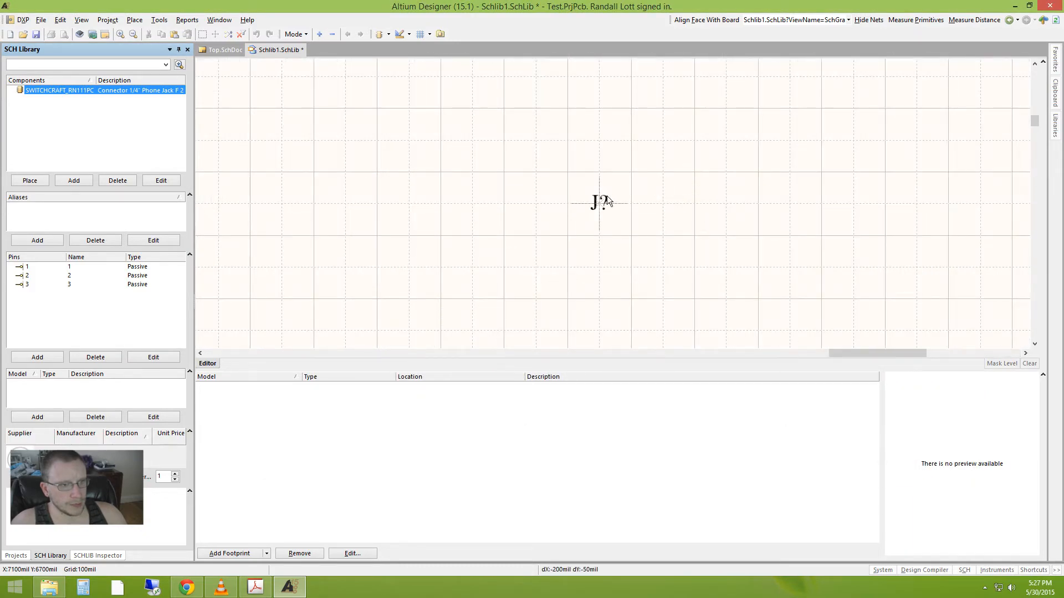
ctrl+scroll(607, 201, down, 6)
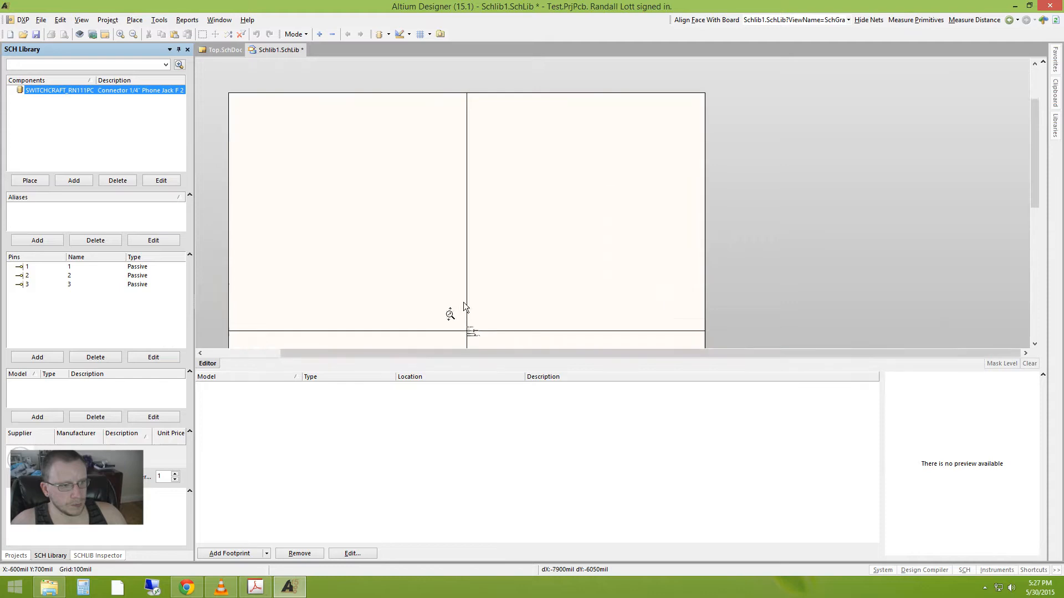
middle_drag(463, 302, 465, 265)
middle_drag(872, 289, 871, 295)
drag(871, 295, 877, 226)
middle_drag(877, 236, 880, 231)
right_drag(881, 231, 546, 150)
middle_drag(545, 149, 542, 157)
right_drag(541, 157, 476, 161)
drag(431, 134, 470, 131)
key(Tab)
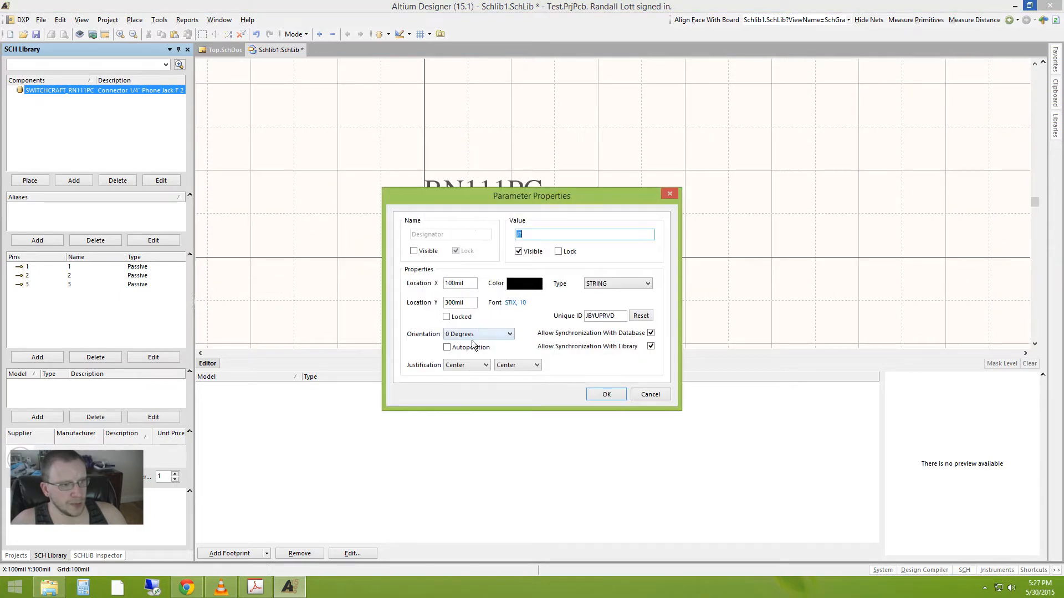
click(464, 368)
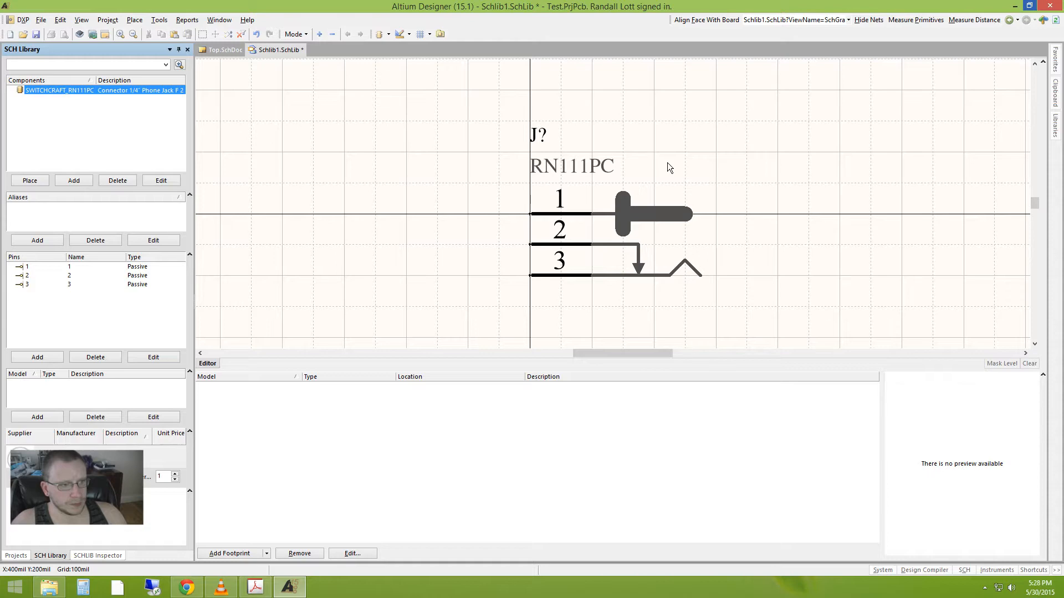
Save the schematic library as Test in the Test project folder
click(36, 34)
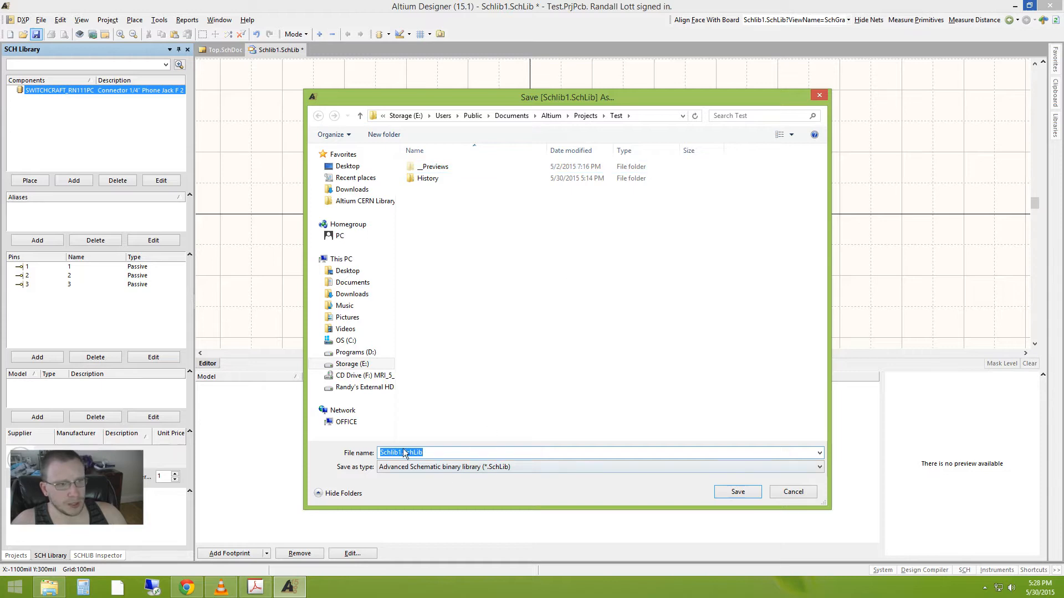
drag(401, 453, 366, 460)
text(Test)
key(Return)
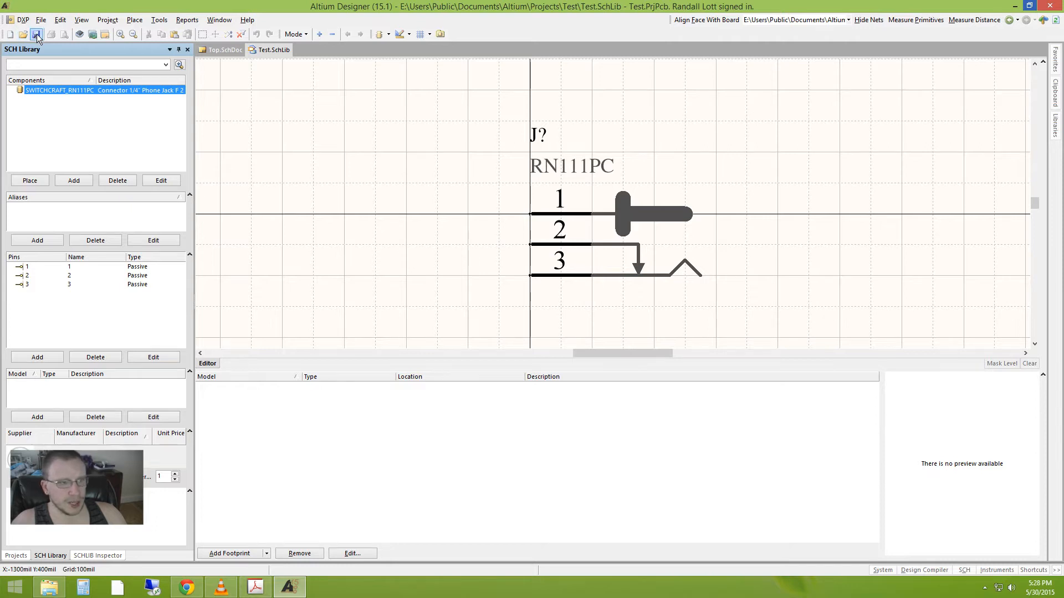
Open Top.SchDoc from the project and descend into the Input sheet through its sheet symbol
click(16, 556)
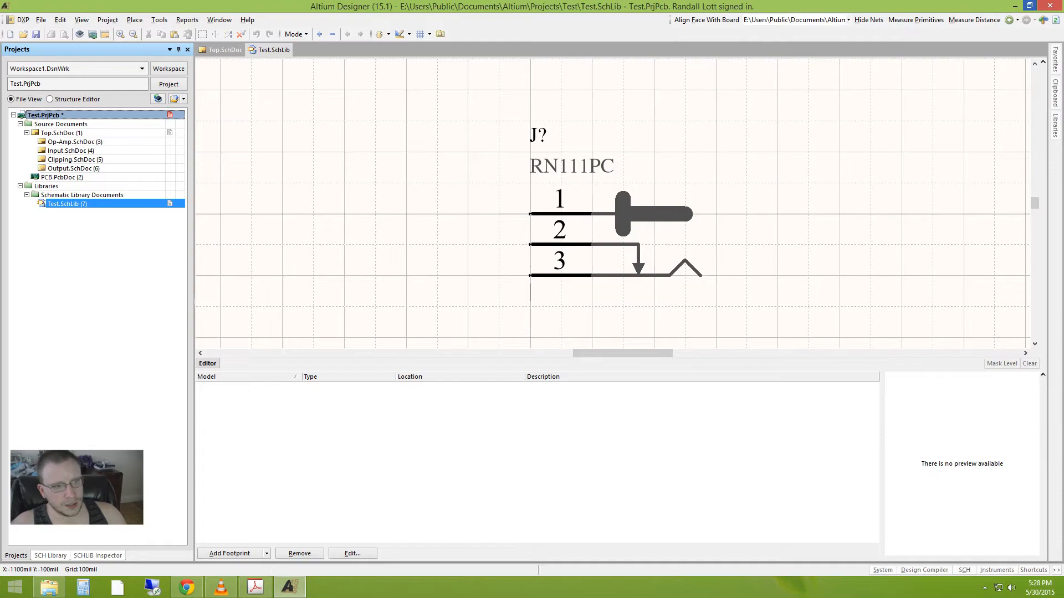
double_click(62, 132)
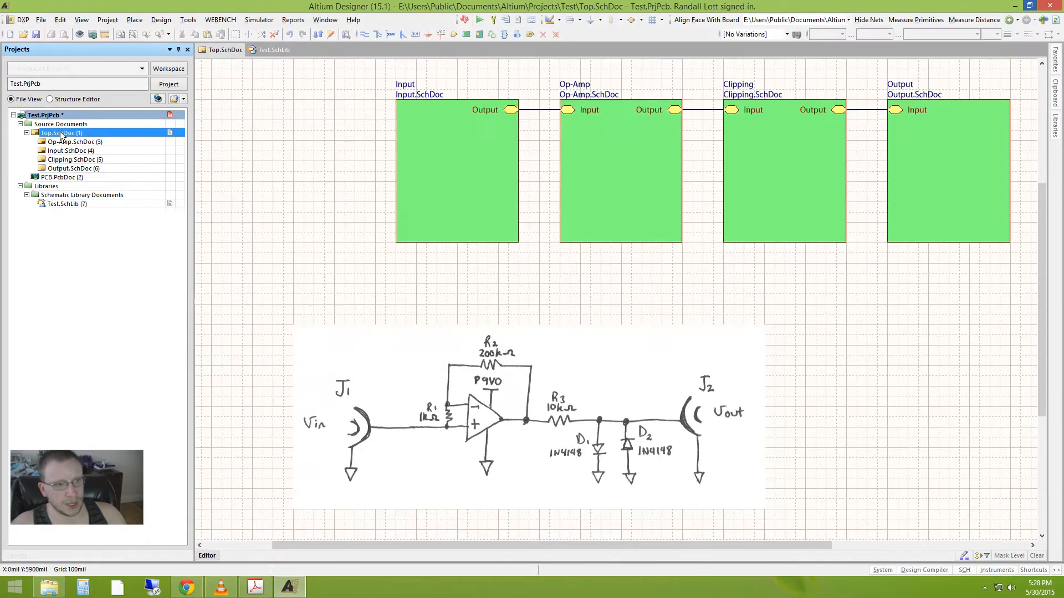
right_drag(322, 190, 290, 265)
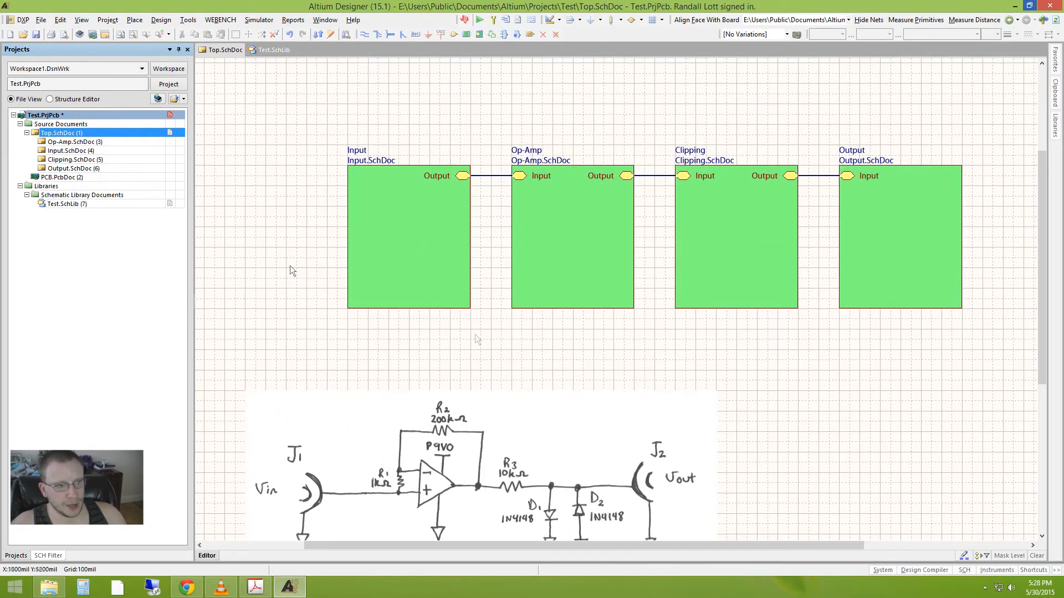
ctrl+scroll(608, 354, down, 2)
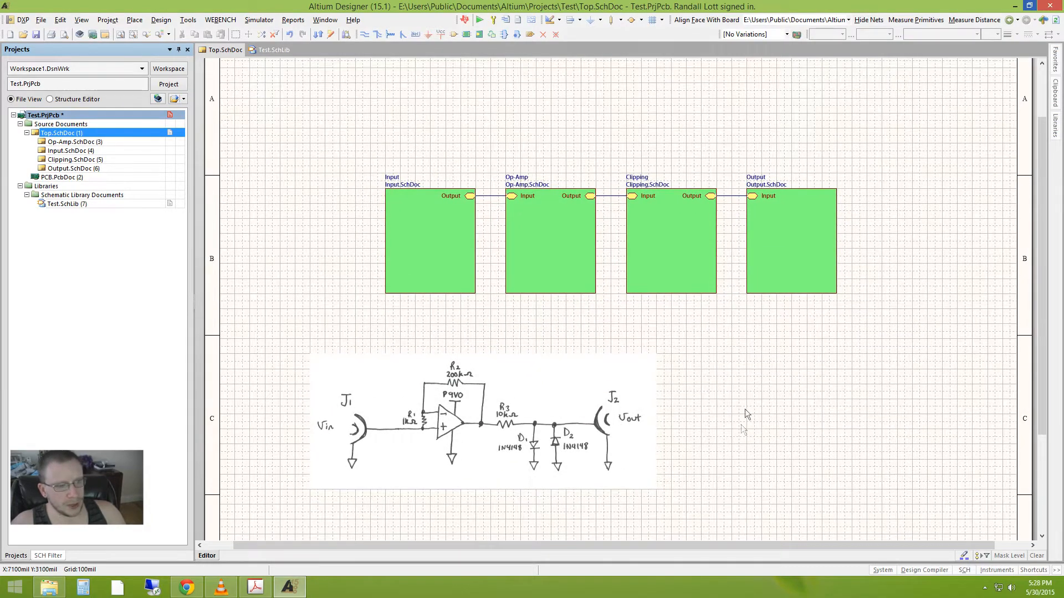
right_drag(747, 378, 779, 417)
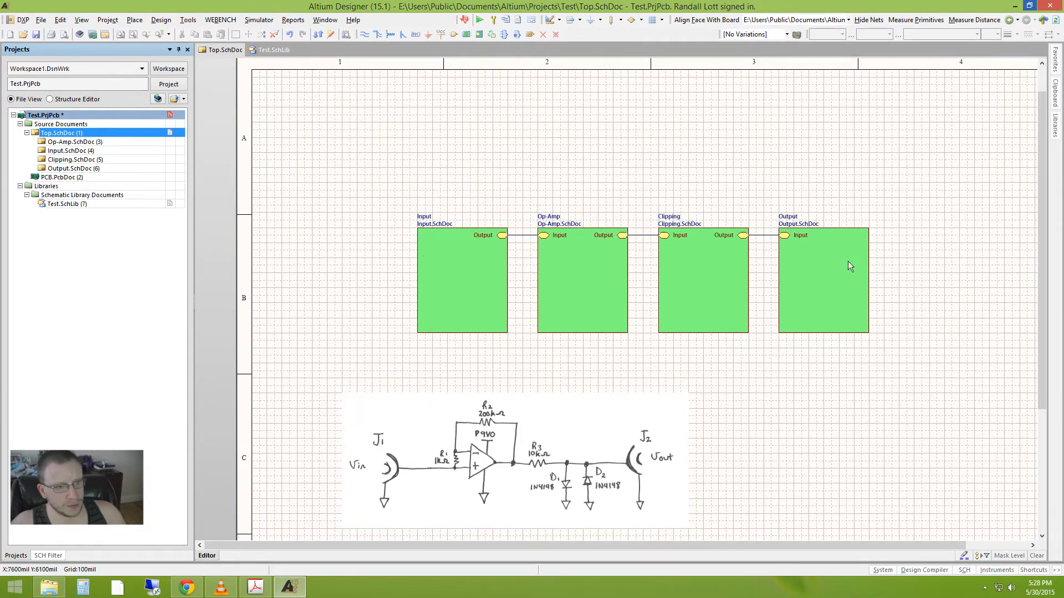
ctrl+double_click(444, 295)
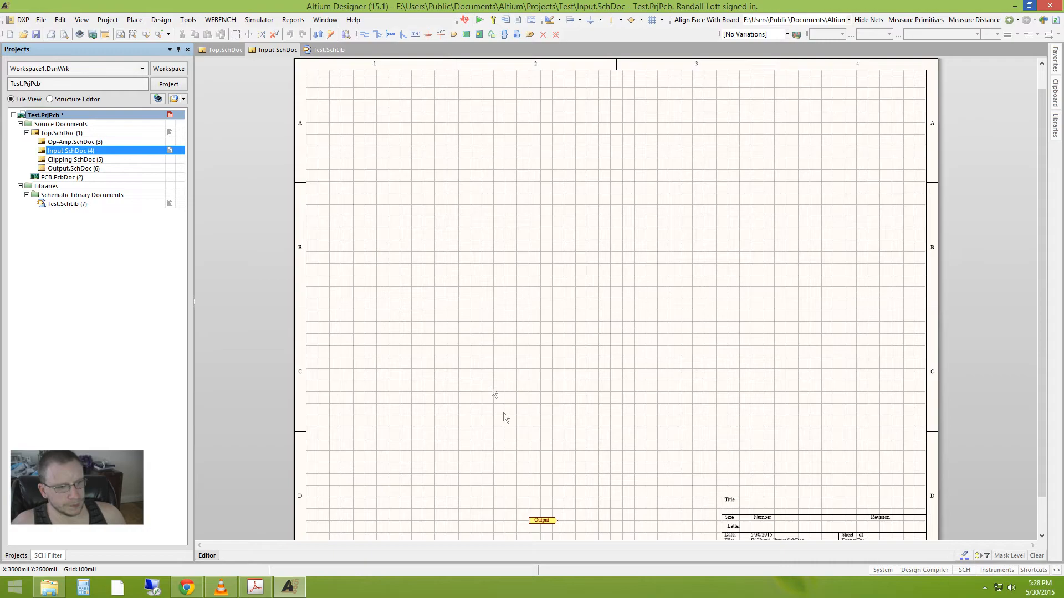
scroll(482, 355, down, 3)
right_drag(476, 311, 460, 313)
right_drag(523, 240, 565, 279)
middle_drag(565, 280, 557, 301)
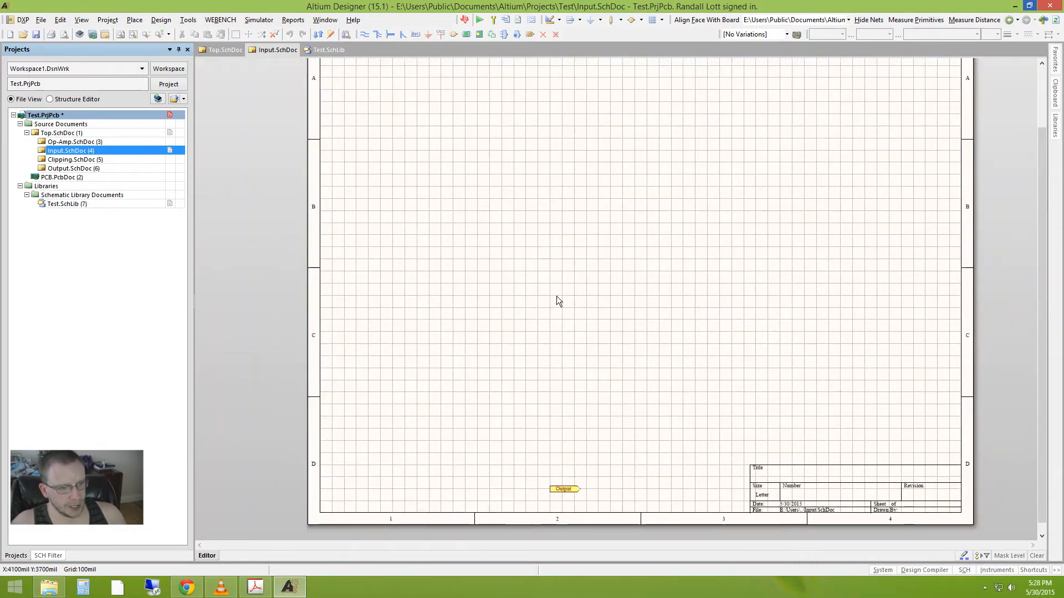
Start placing a part on the Input sheet and choose SWITCHCRAFT_RN111PC from Test.SchLib
right_click(561, 232)
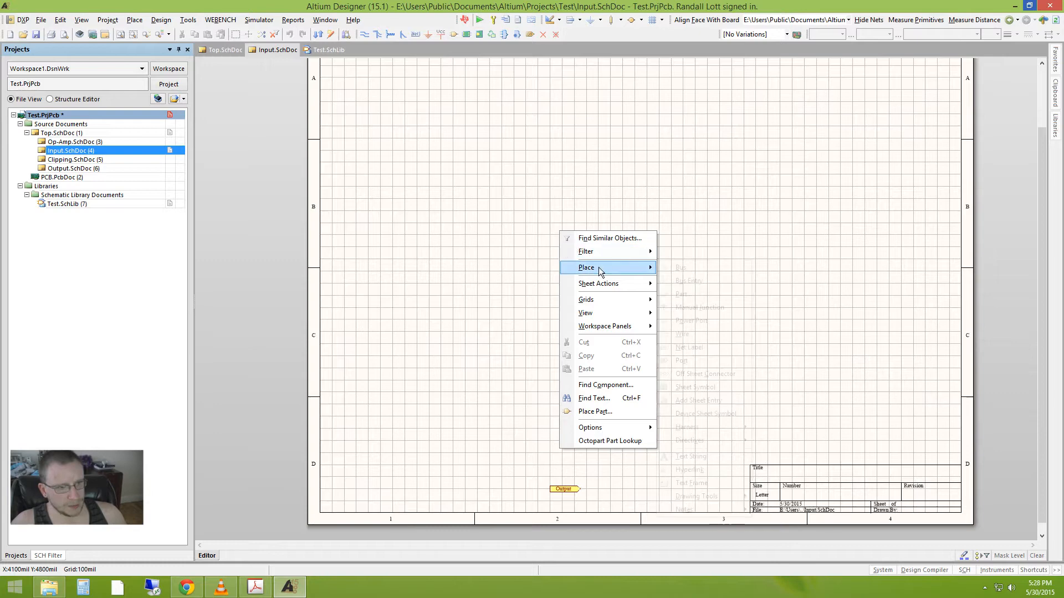
mouse_move(608, 271)
click(697, 294)
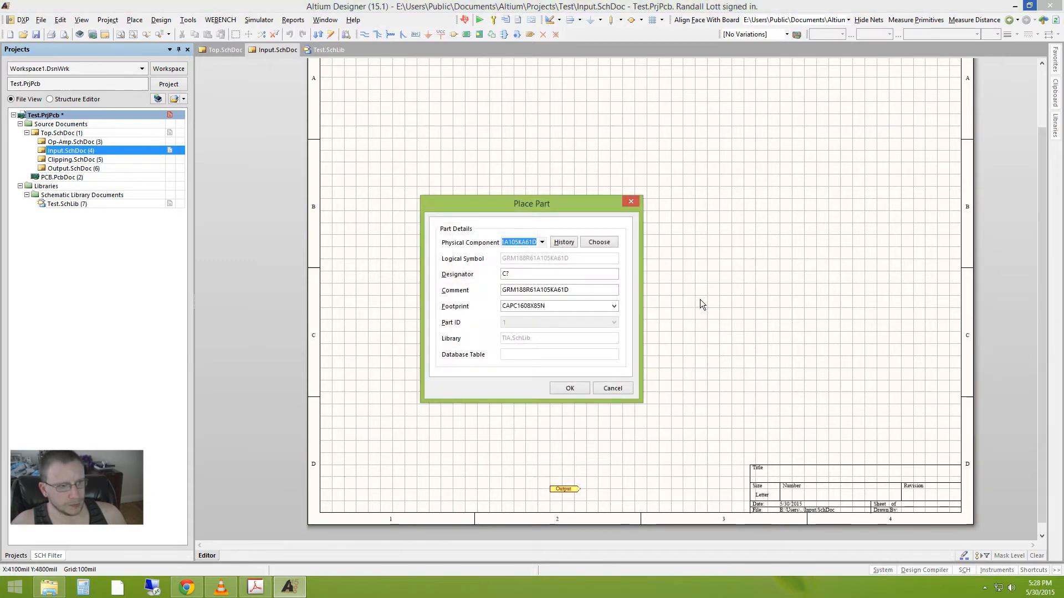
click(607, 242)
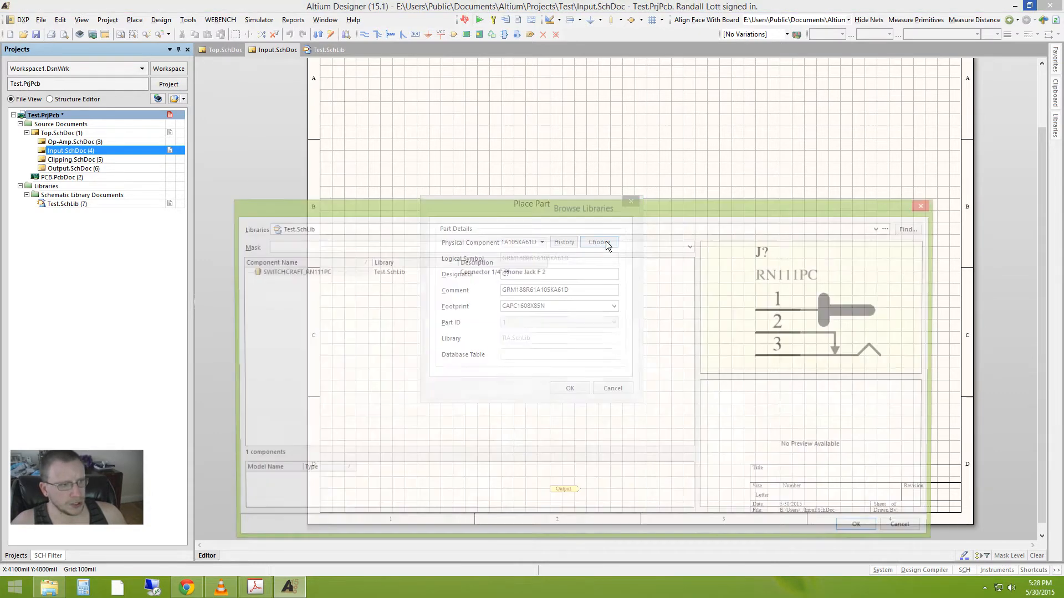
click(320, 273)
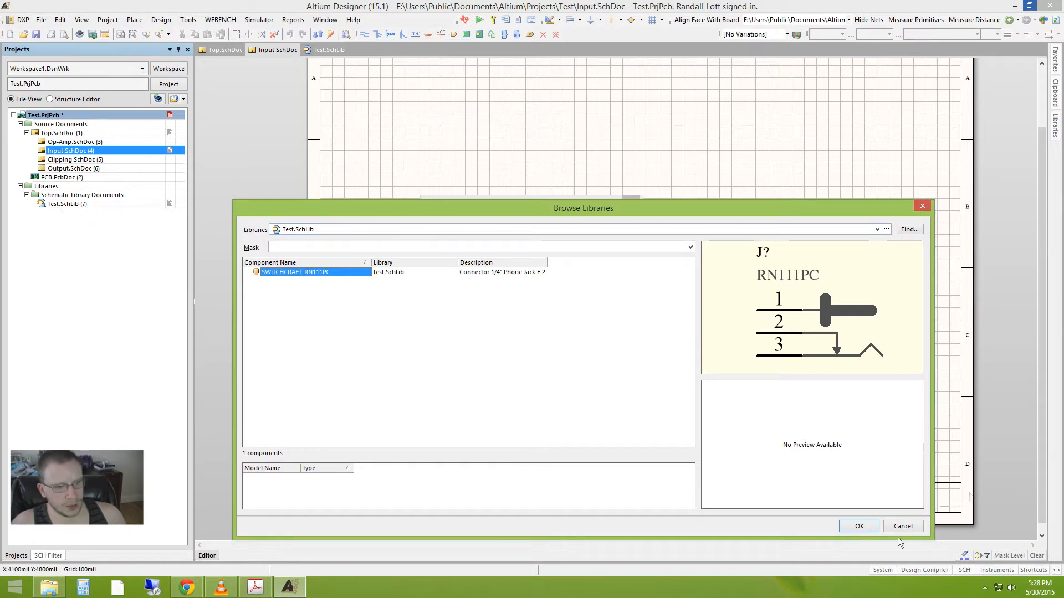
click(865, 528)
Set the phone jack's designator to J1 and position the part in the lower area of the Input sheet
click(534, 275)
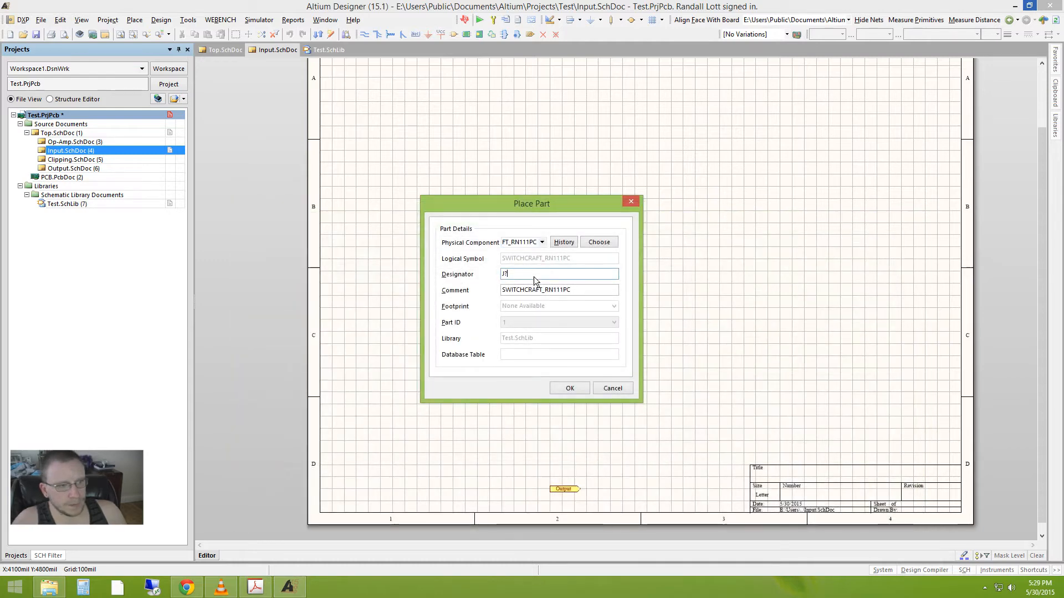
text(J1)
key(Return)
click(554, 240)
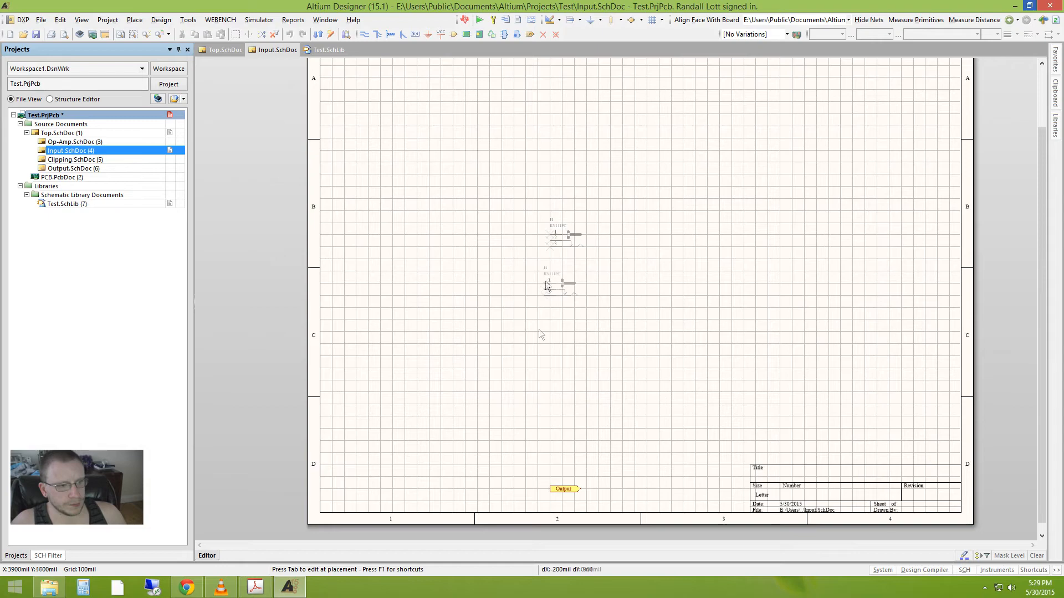
ctrl+scroll(499, 440, up, 5)
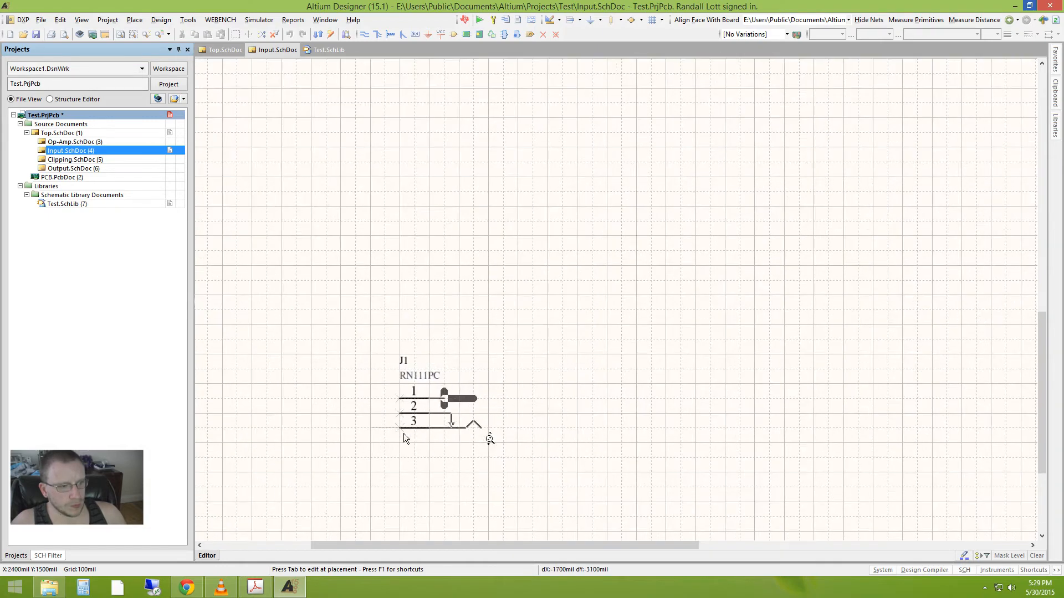
key(Tab)
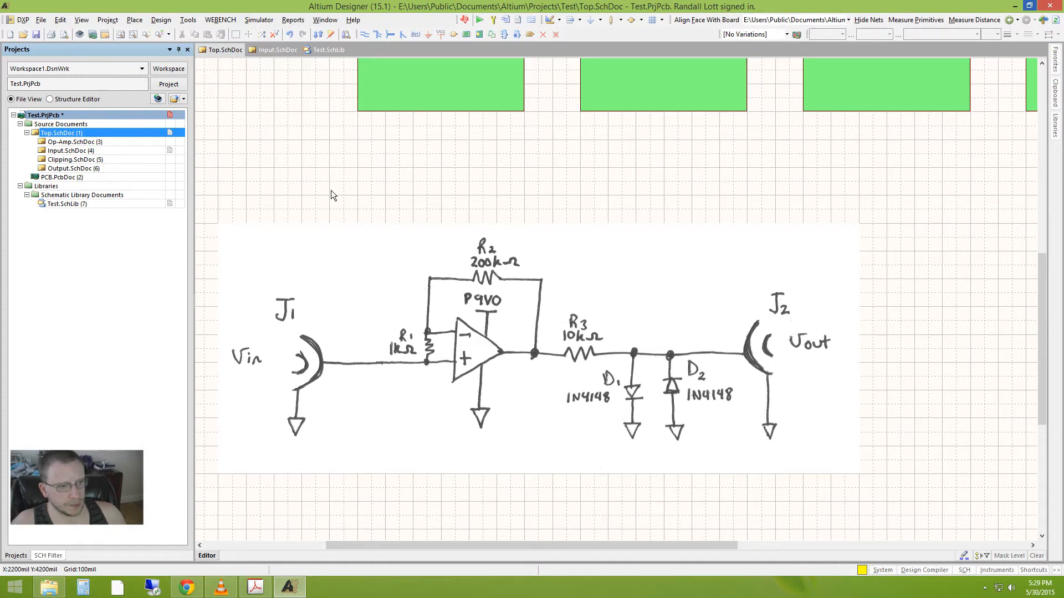
Start the Symbol Wizard in Test.SchLib and set it to a dual in-line pin layout with 2 pins
click(328, 52)
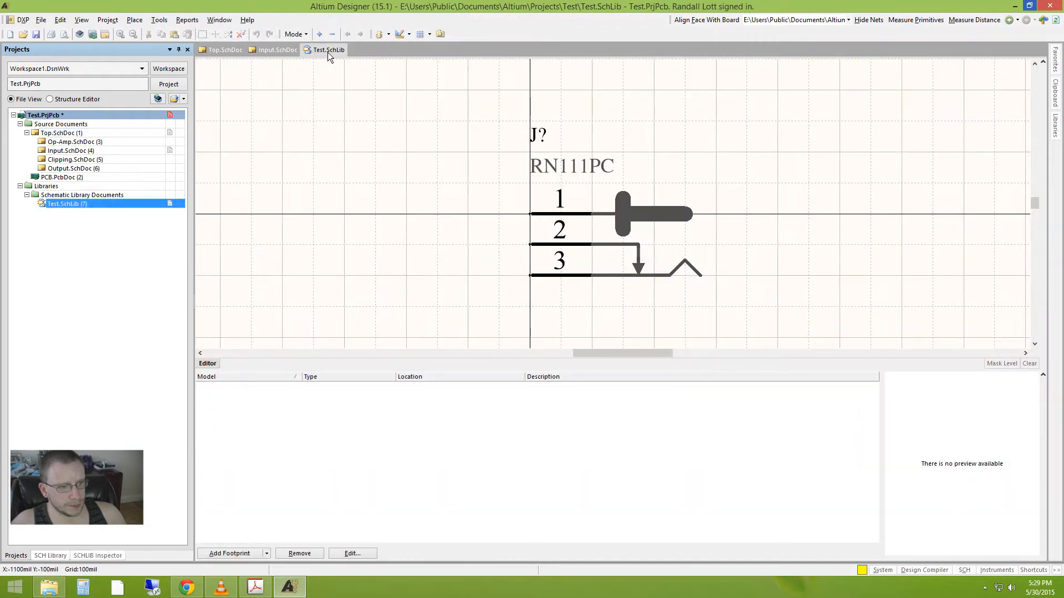
click(51, 556)
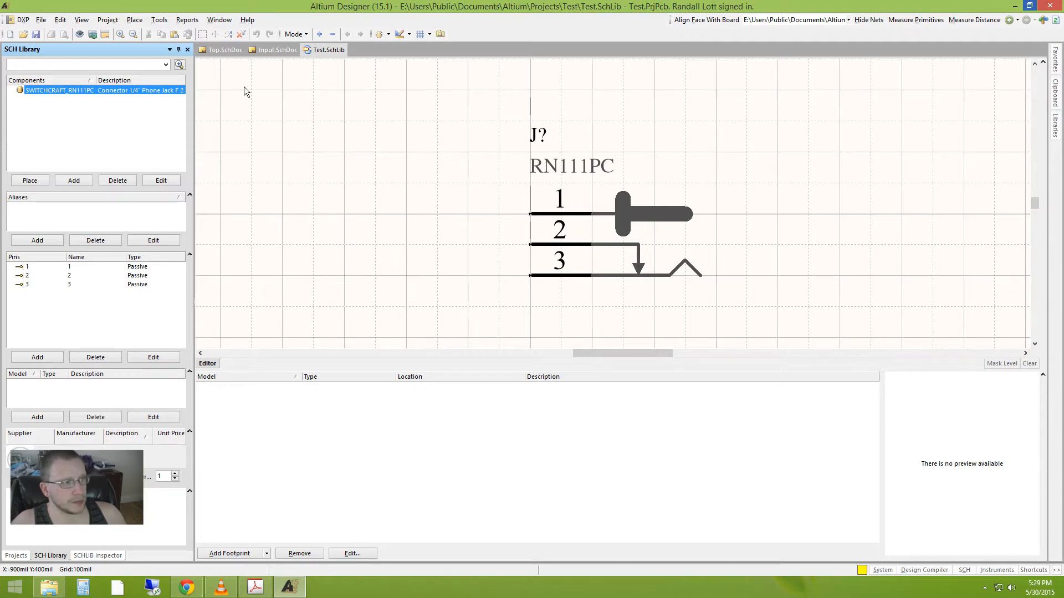
click(163, 20)
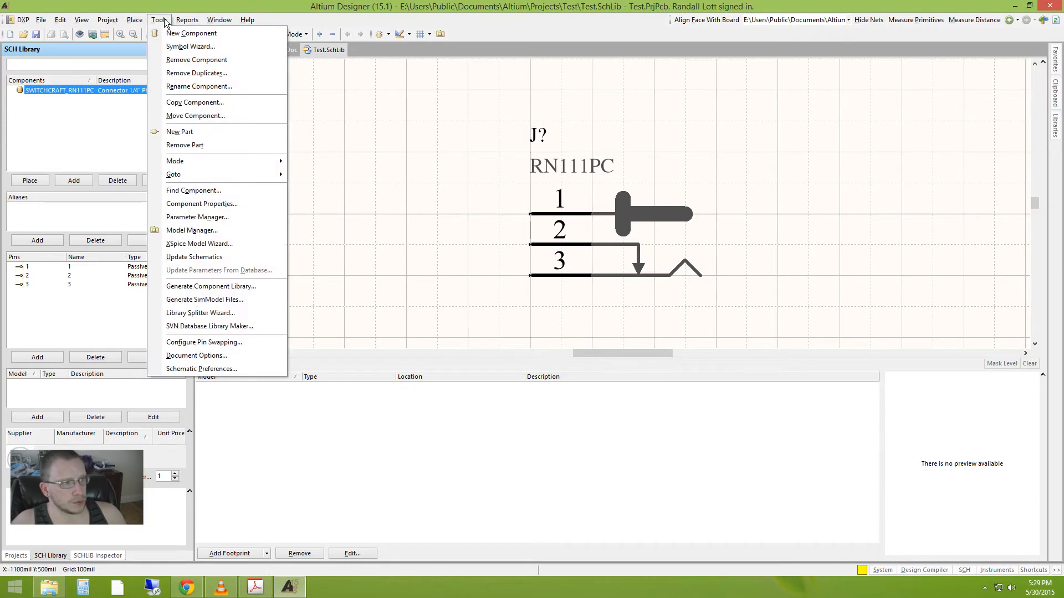
click(188, 48)
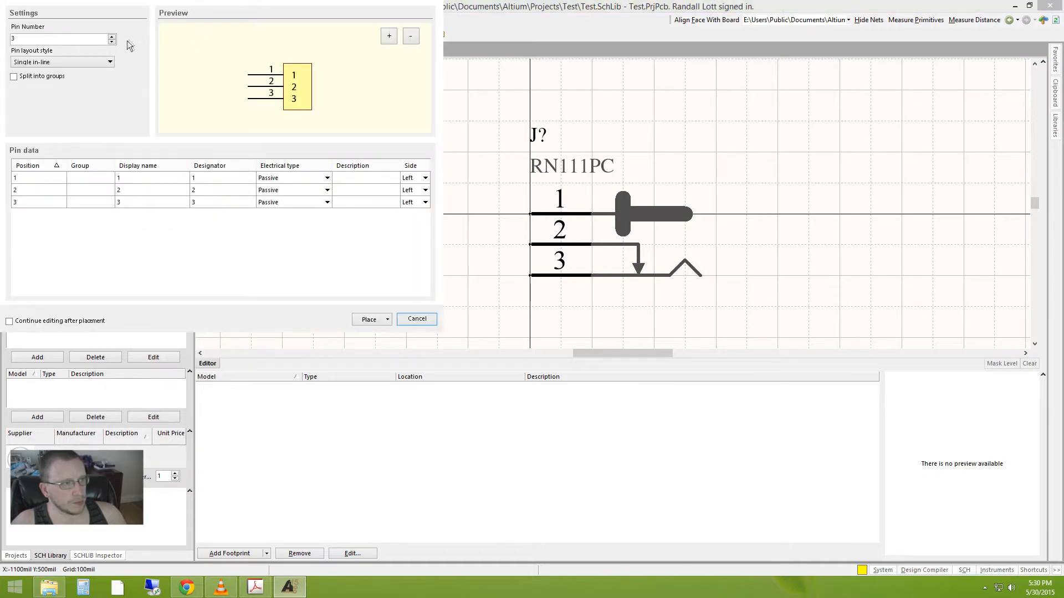
click(110, 62)
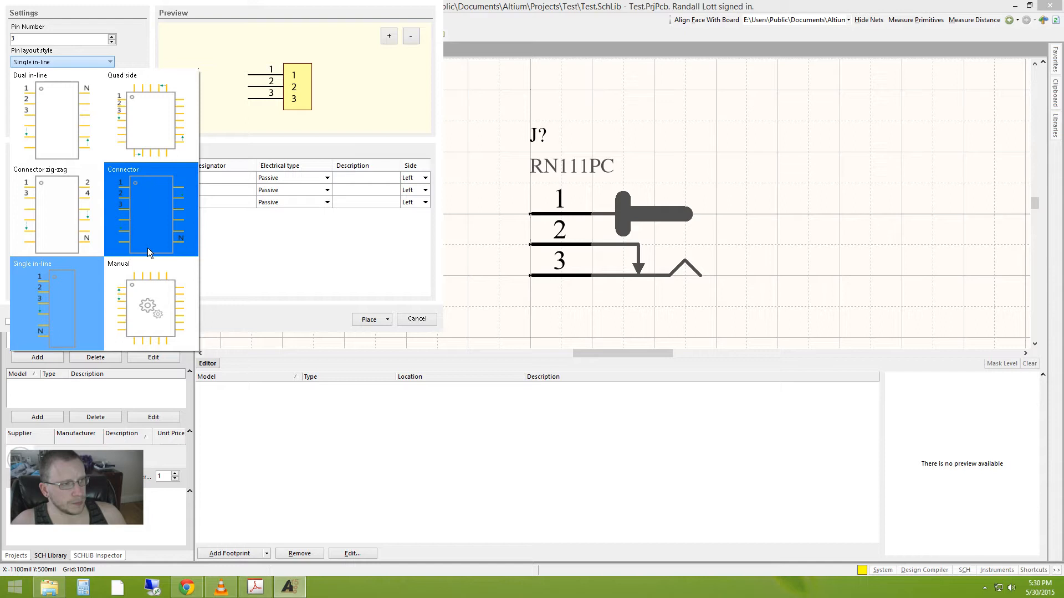
click(78, 129)
click(113, 42)
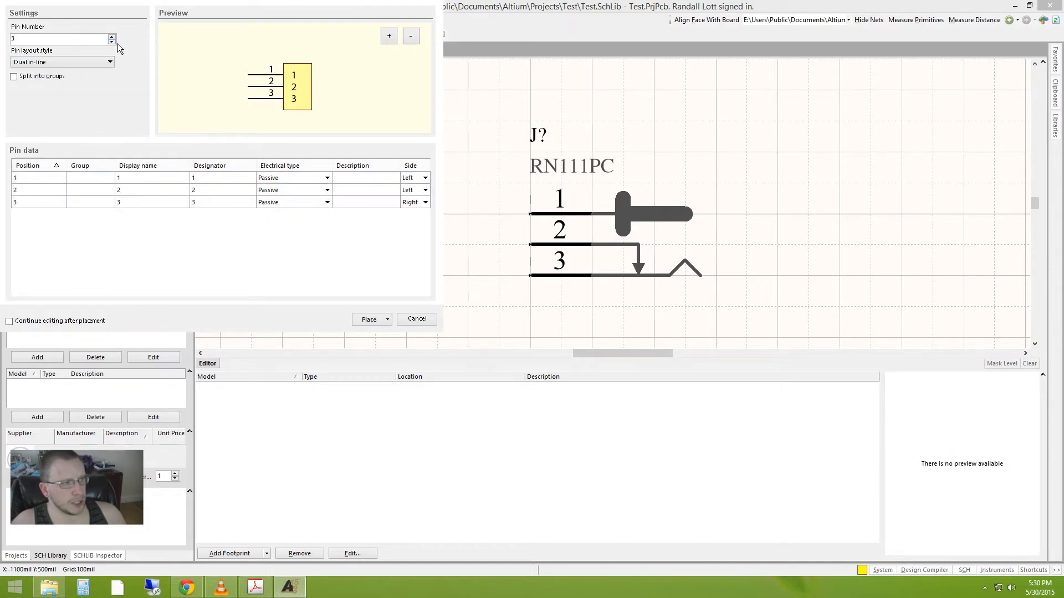
click(113, 42)
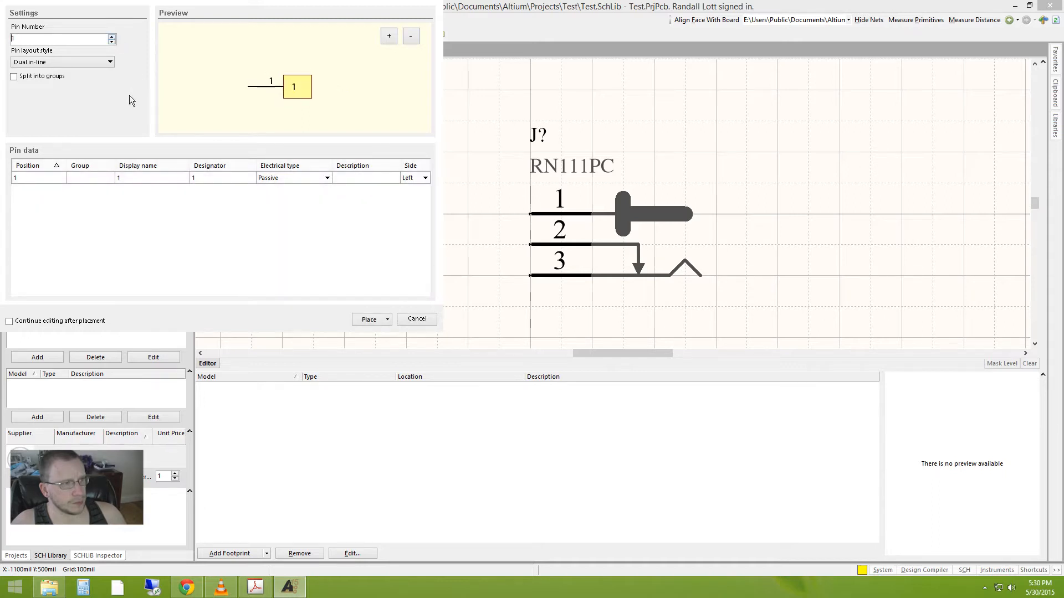
click(114, 37)
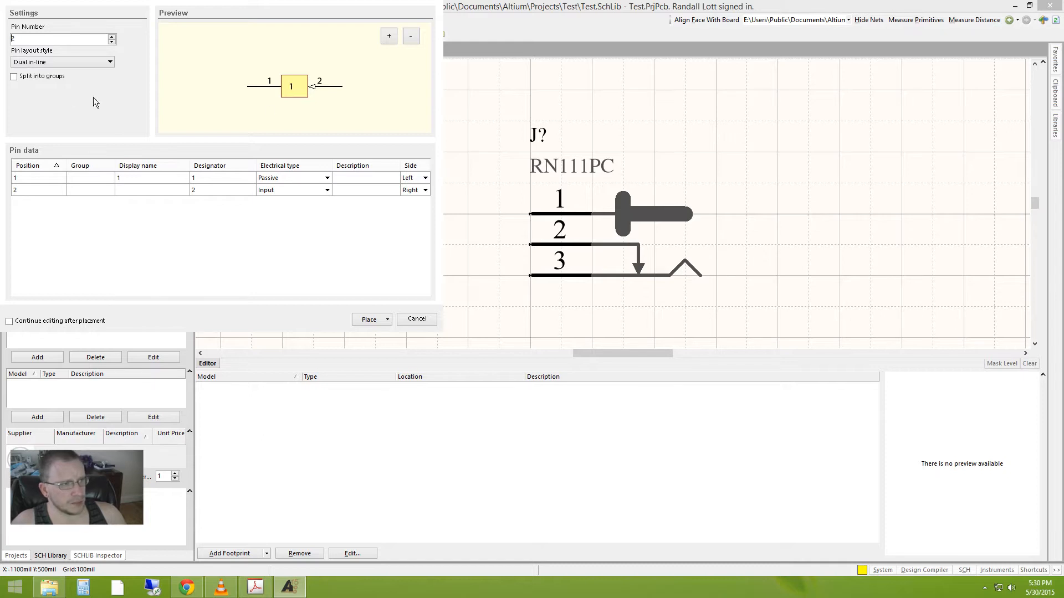
Set the second pin's display name to 2 and the electrical type of both pins to Passive
click(168, 177)
click(164, 189)
text(2)
click(99, 178)
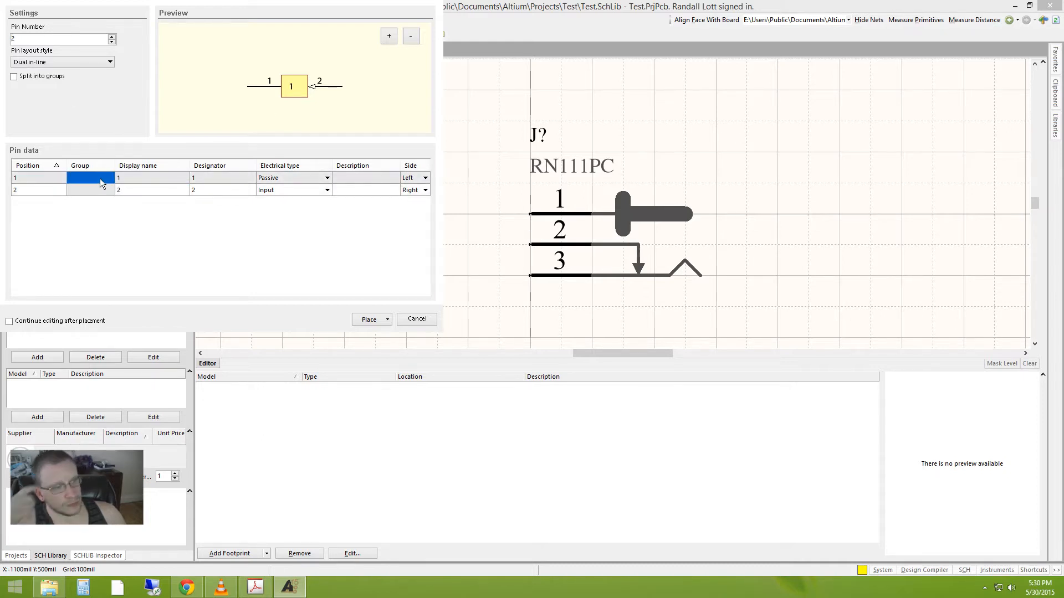
click(327, 179)
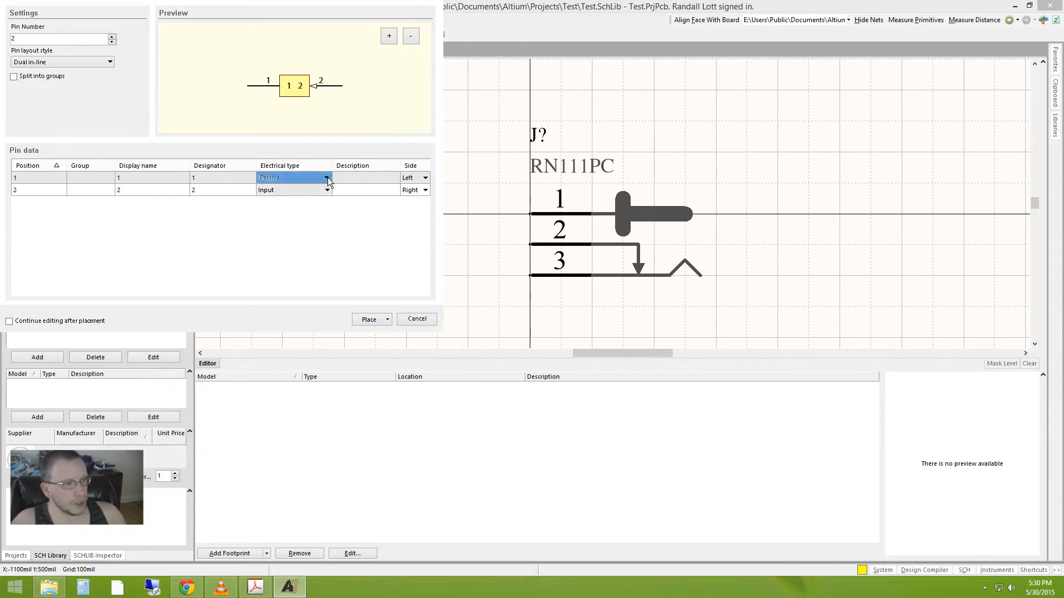
click(327, 178)
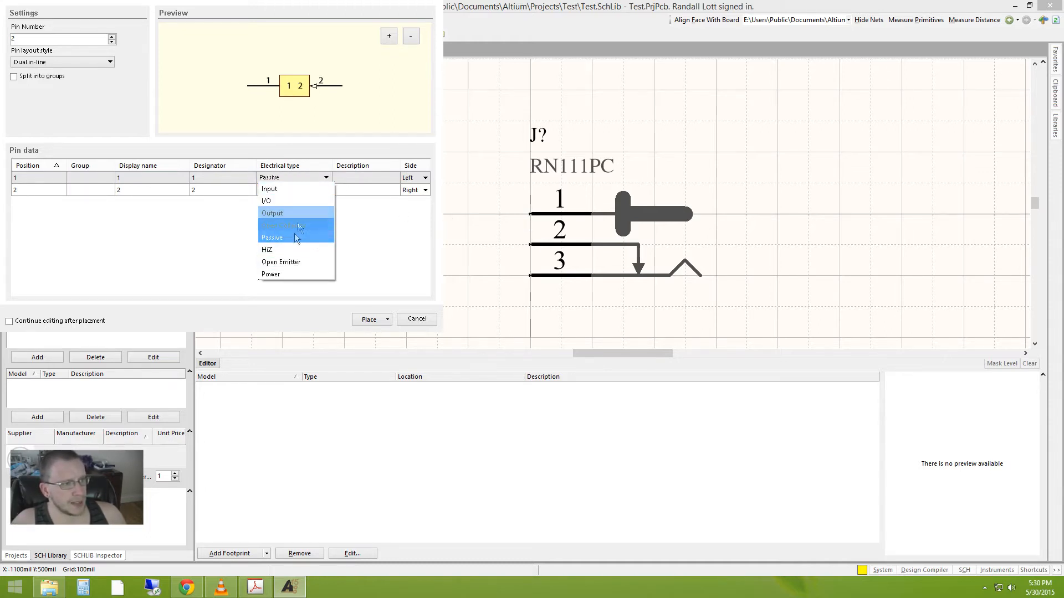
click(292, 240)
click(324, 192)
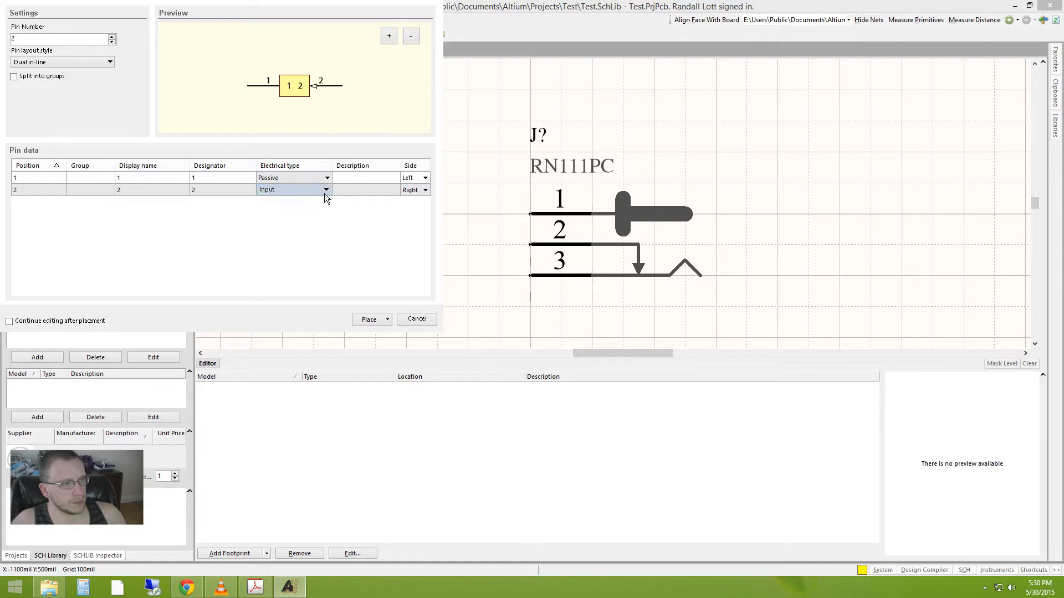
click(325, 191)
click(295, 251)
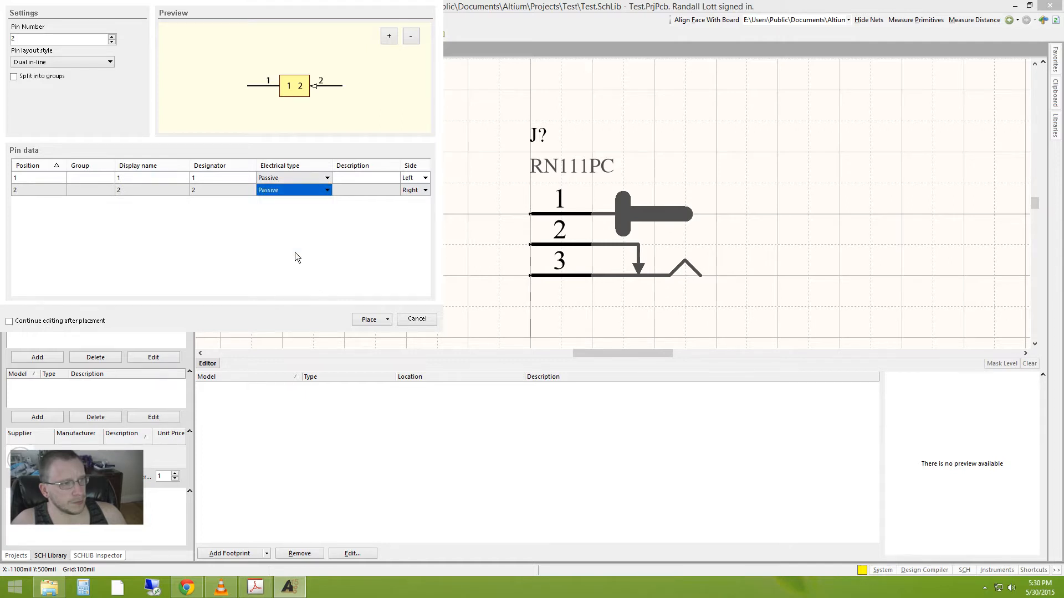
click(330, 181)
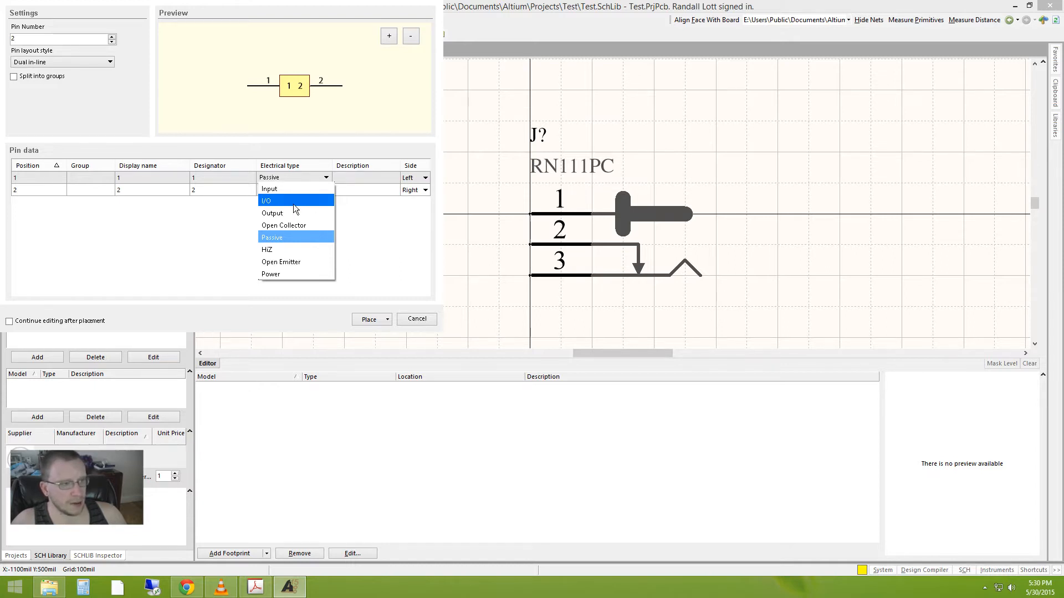
click(373, 211)
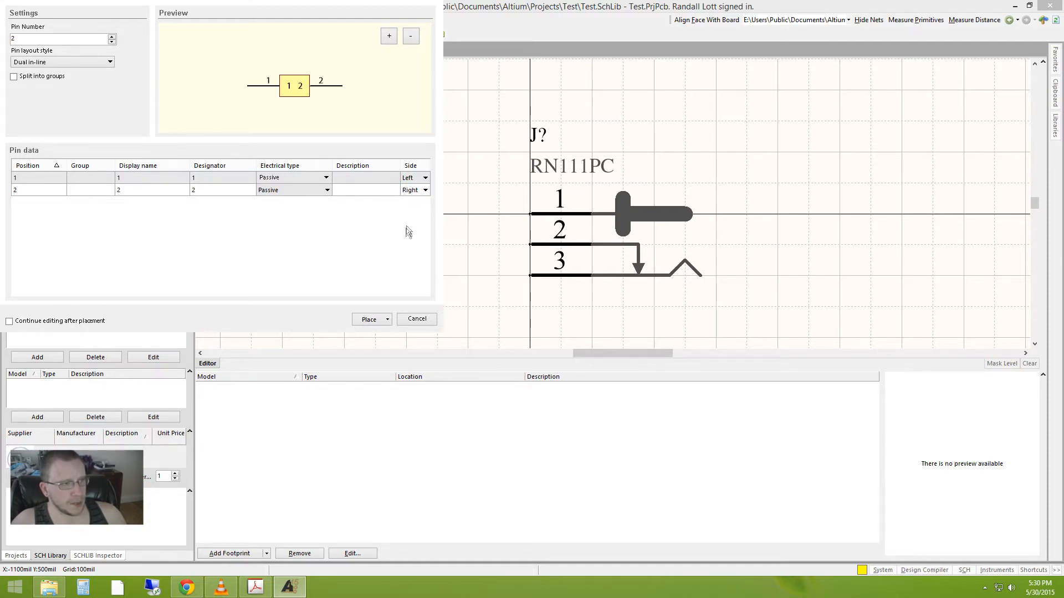
Place the two-pin symbol as a component with editing continued after placement, and exit the wizard accepting the changes
click(388, 322)
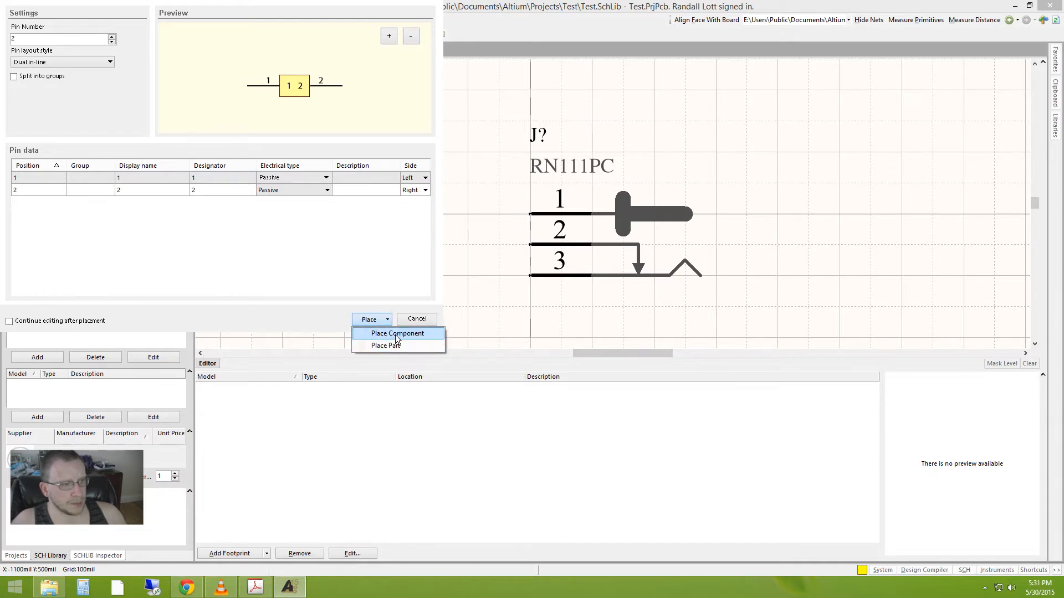
click(28, 324)
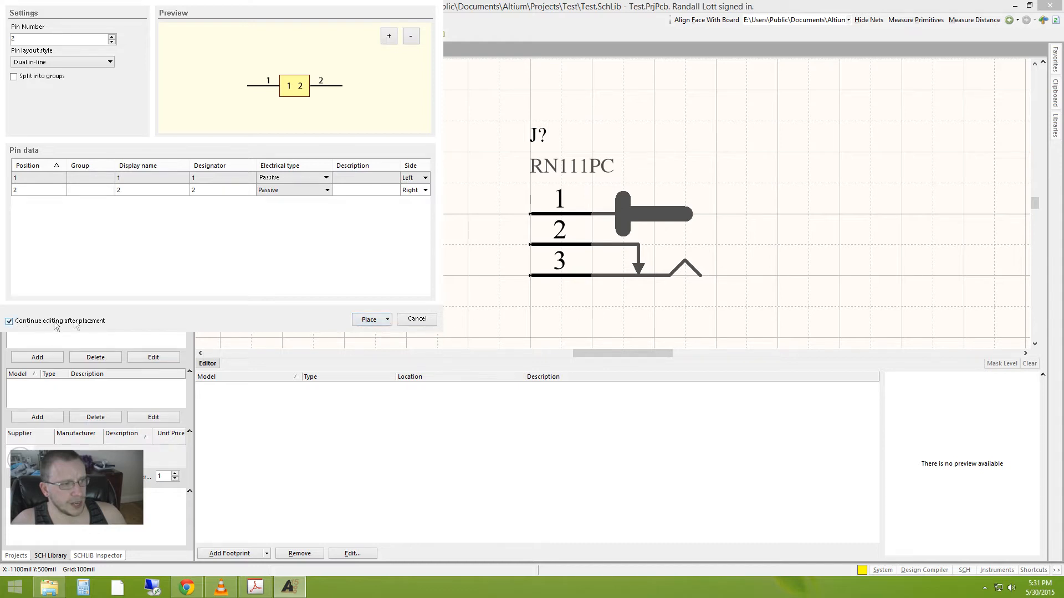
click(370, 321)
click(392, 333)
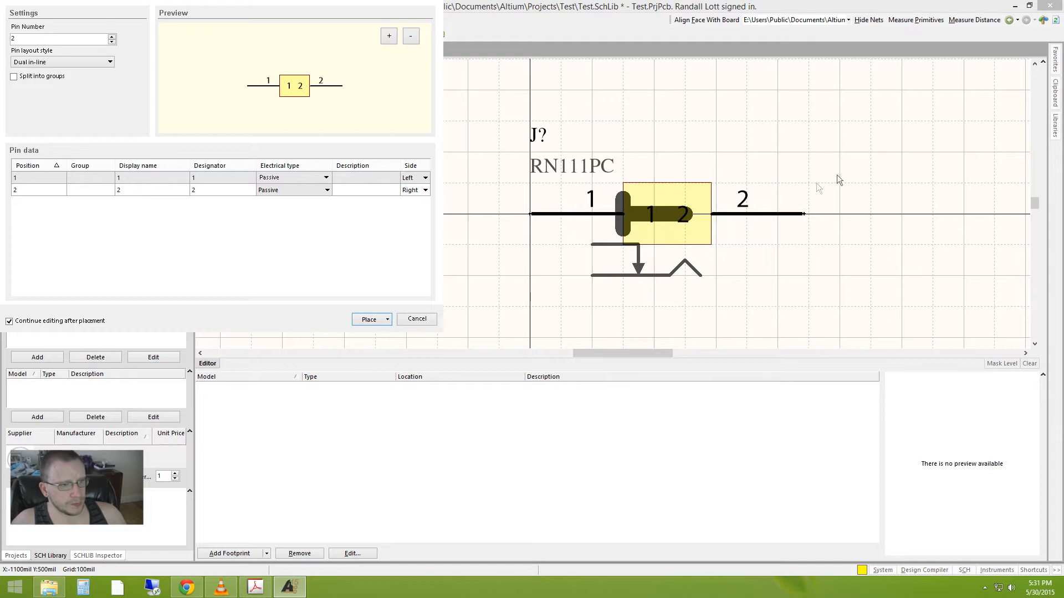
click(413, 320)
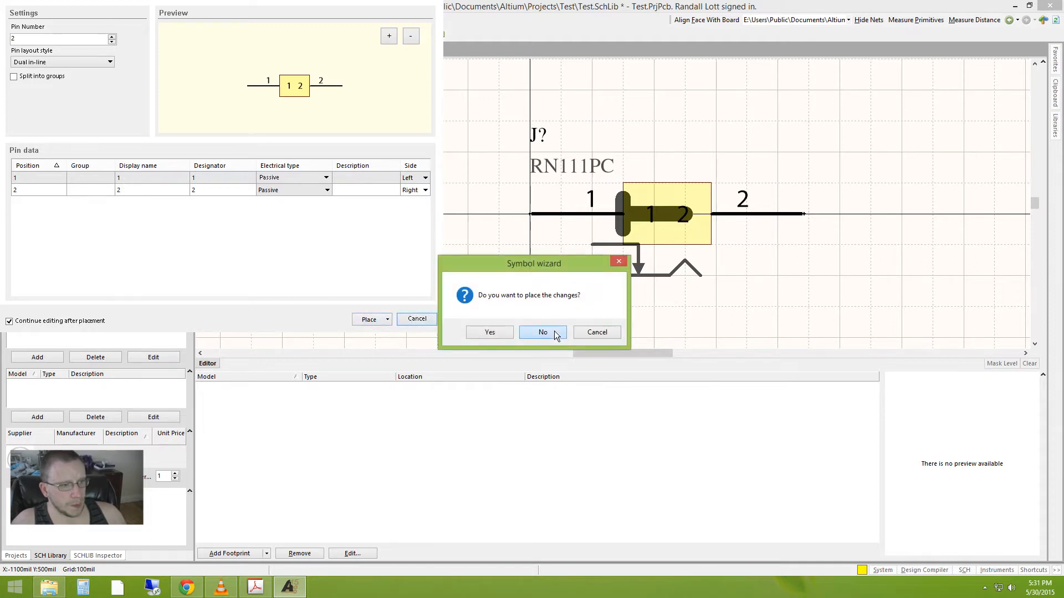
click(499, 333)
Inspect the wizard symbol placed over the phone jack and close Test.SchLib without saving the changes
click(705, 191)
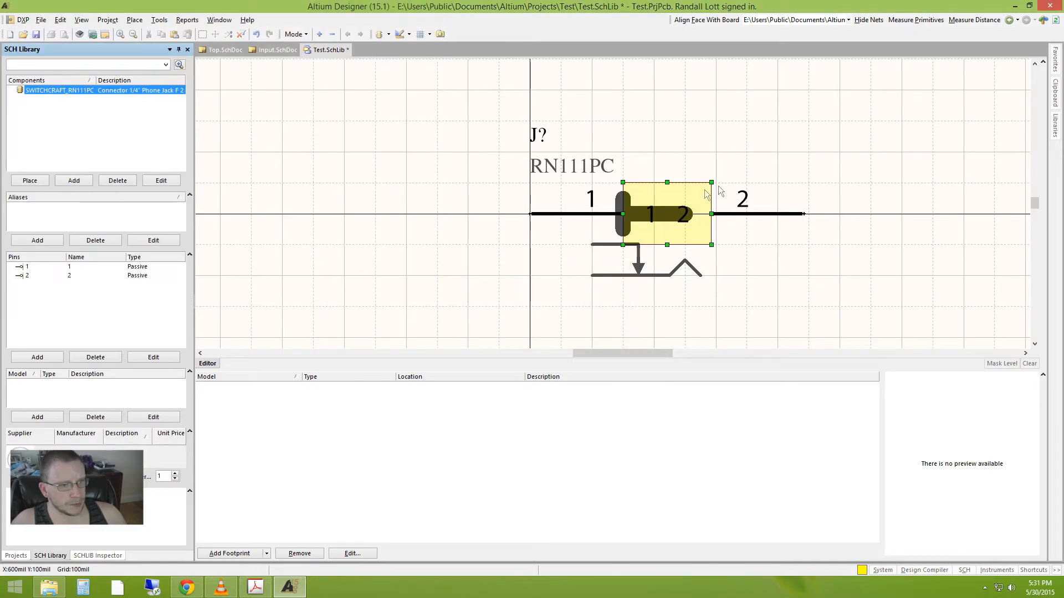
ctrl+scroll(740, 176, down, 2)
drag(736, 181, 796, 120)
key(ctrl+z)
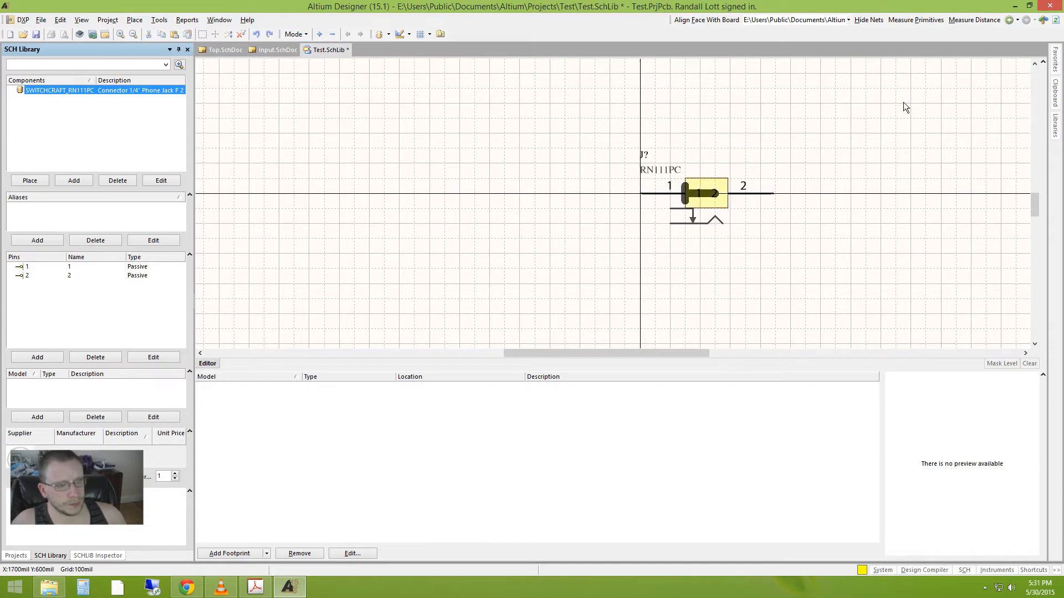
right_drag(903, 102, 756, 108)
ctrl+scroll(526, 176, up, 2)
middle_drag(499, 171, 500, 168)
right_drag(709, 137, 663, 152)
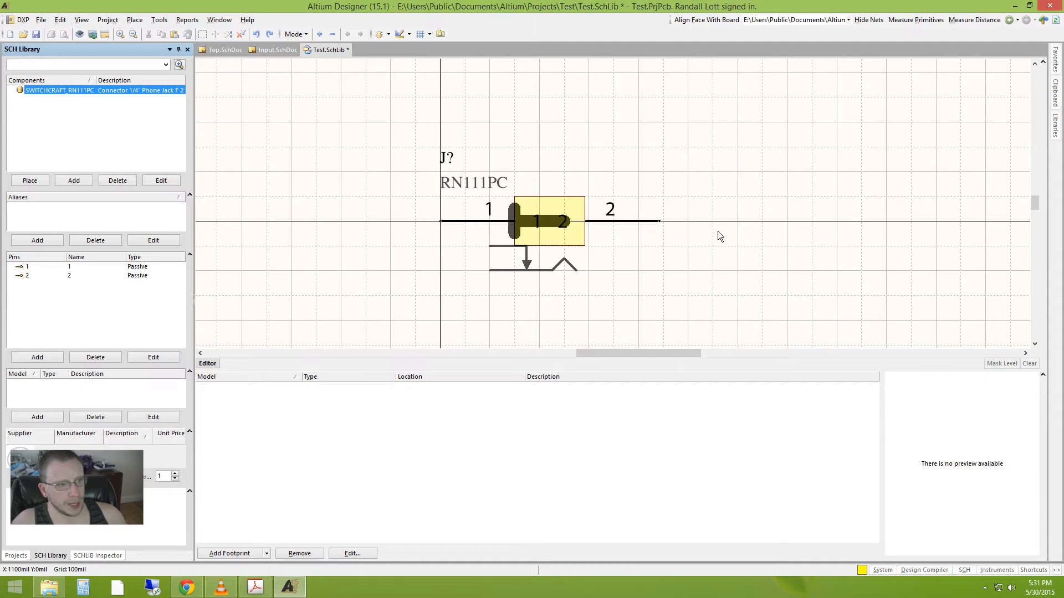
key(ctrl+F4)
click(563, 308)
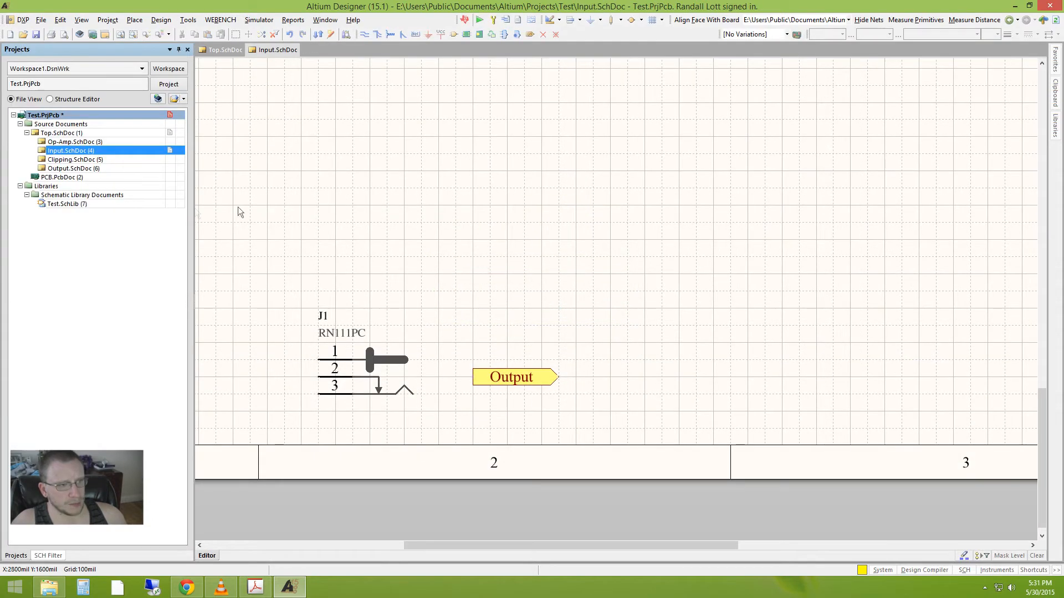
Reopen Test.SchLib and add a new component to the library under the default name Component_1
double_click(95, 206)
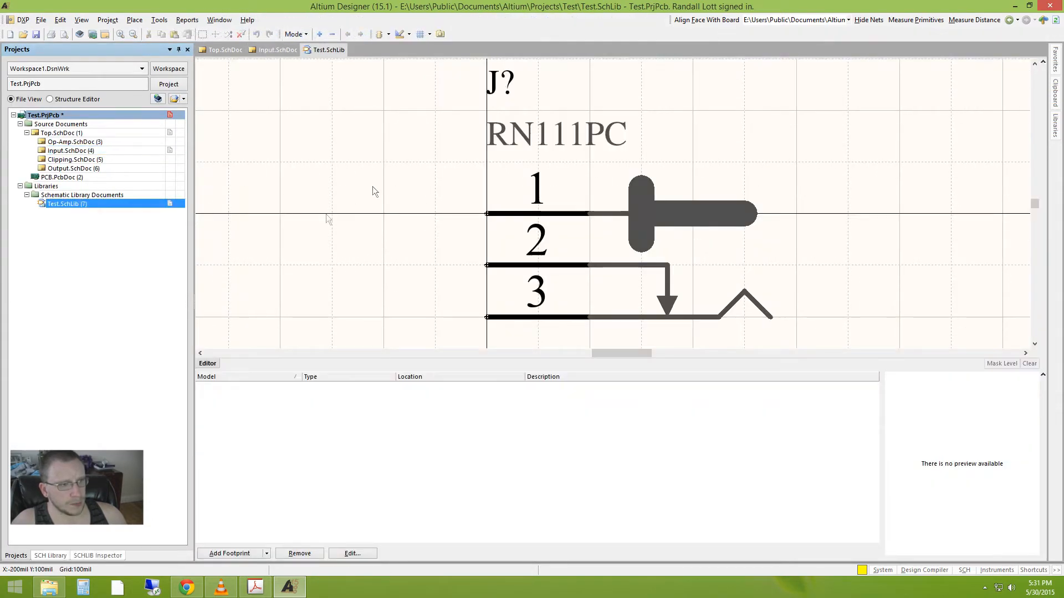
click(61, 556)
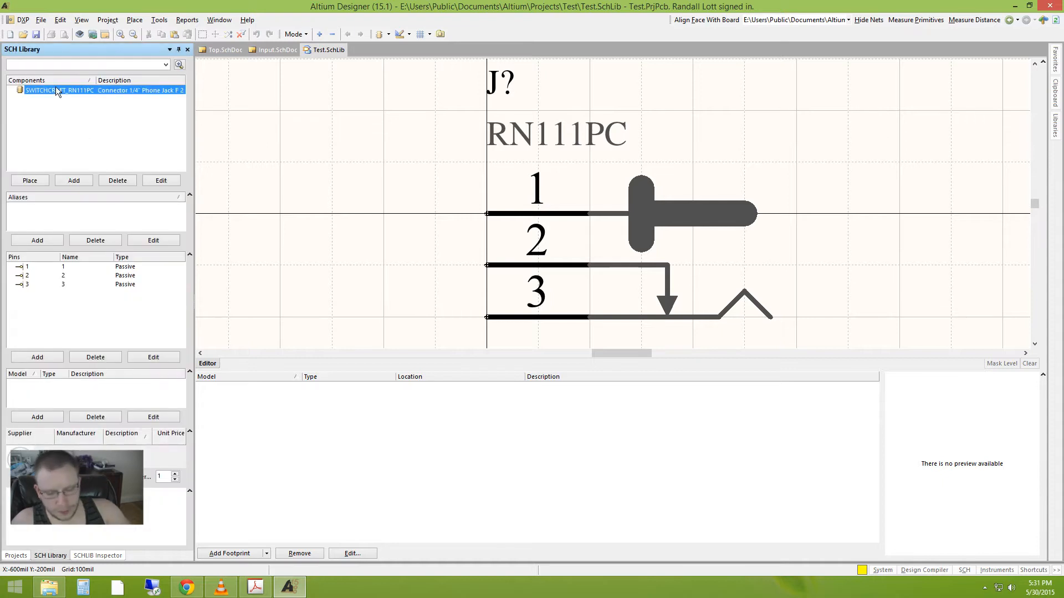
right_click(51, 91)
click(34, 133)
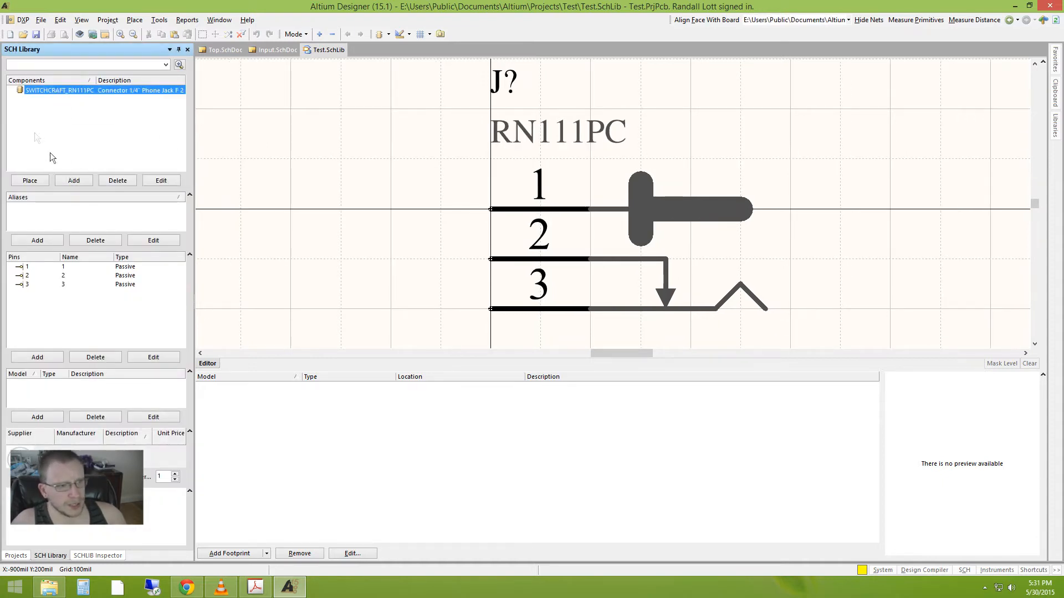
click(81, 181)
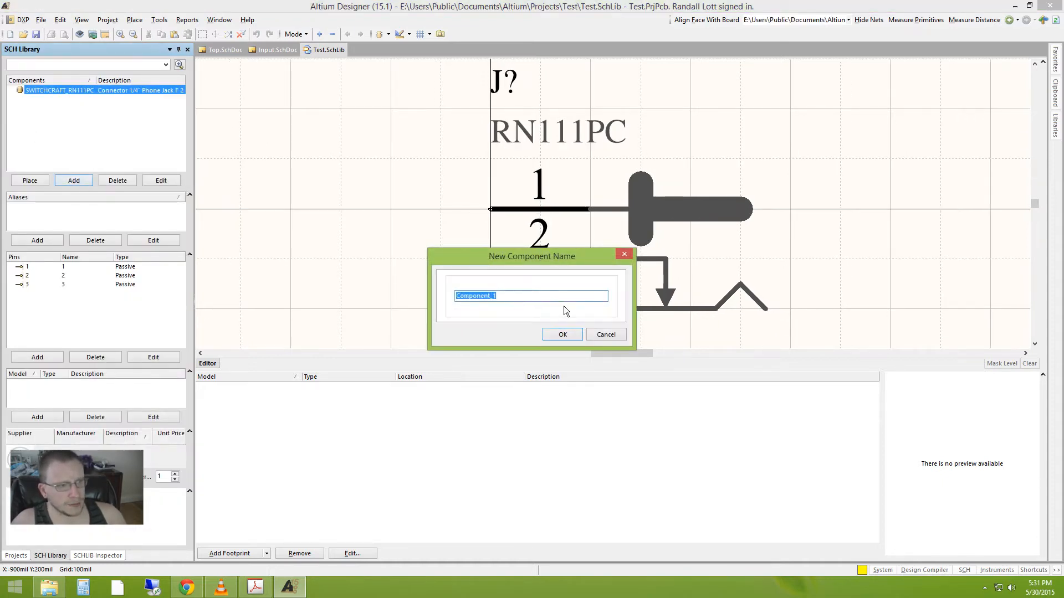
click(567, 335)
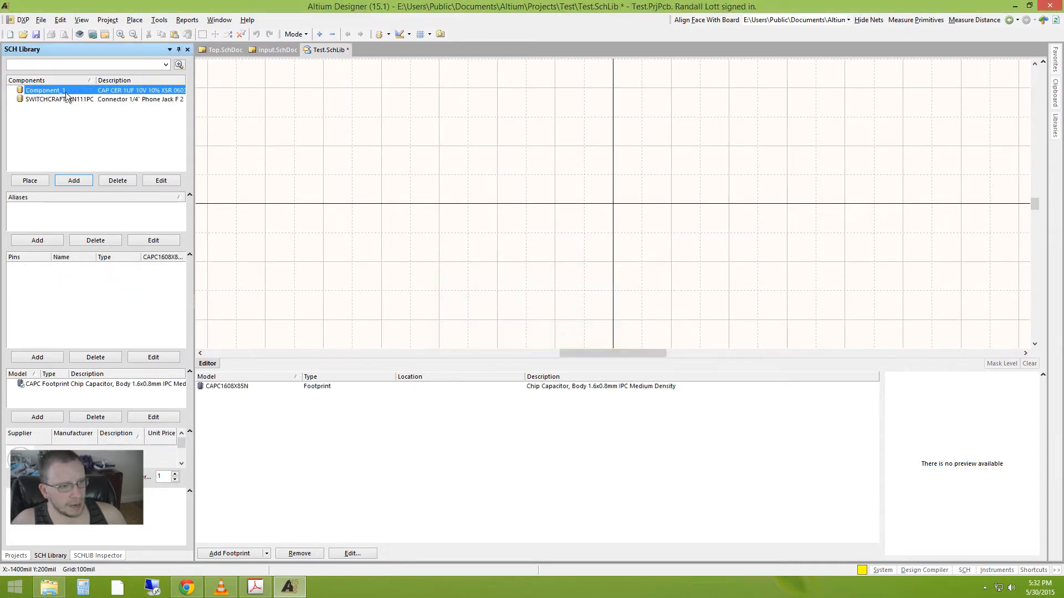
Search the suppliers for "1k", widen the search window, and refine the keywords to "1k resistor"
click(886, 570)
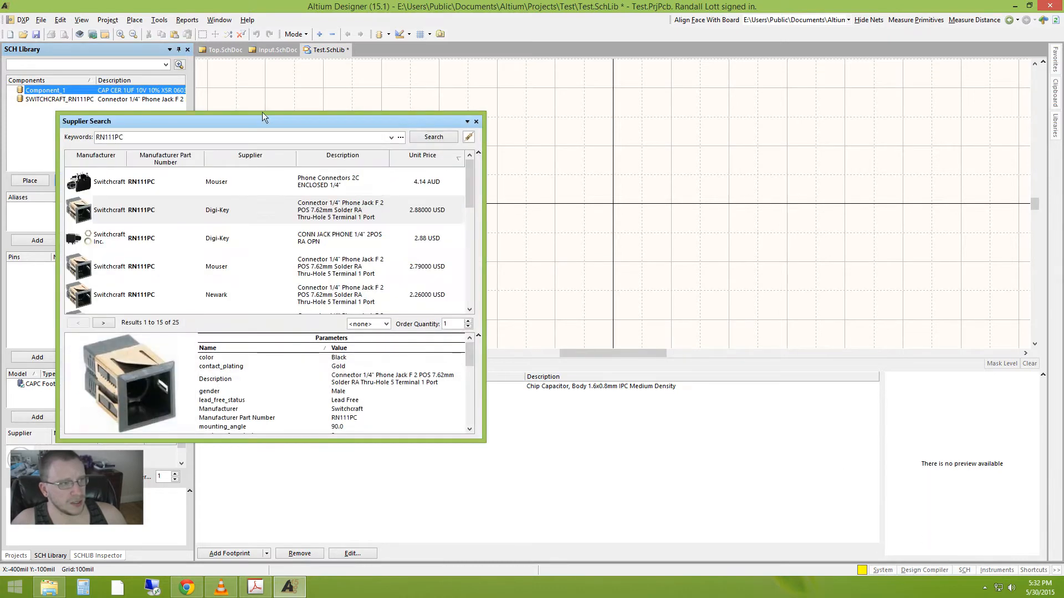
text(1k)
key(Return)
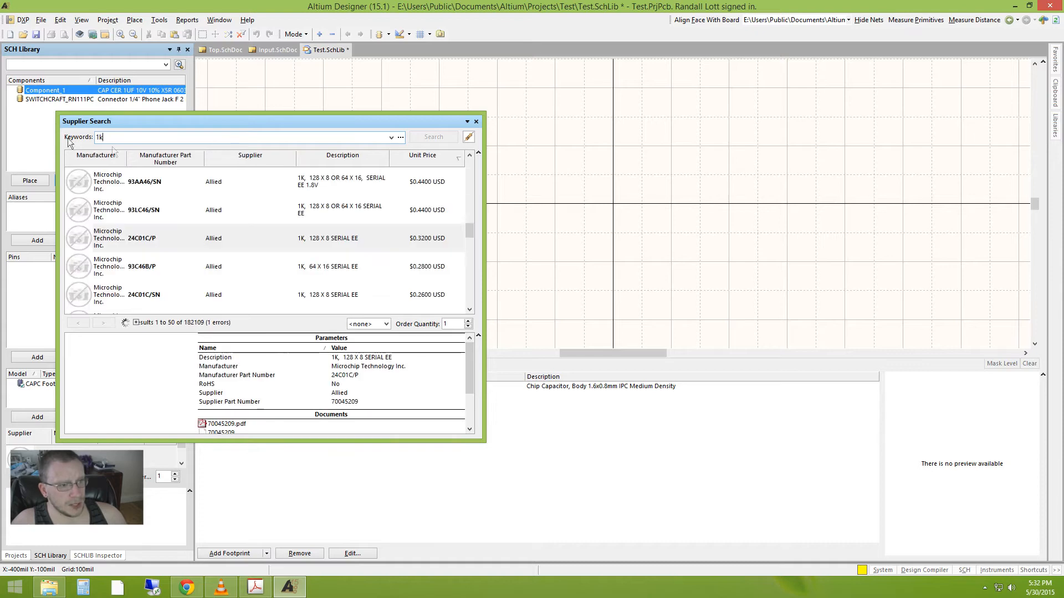
drag(484, 172, 889, 189)
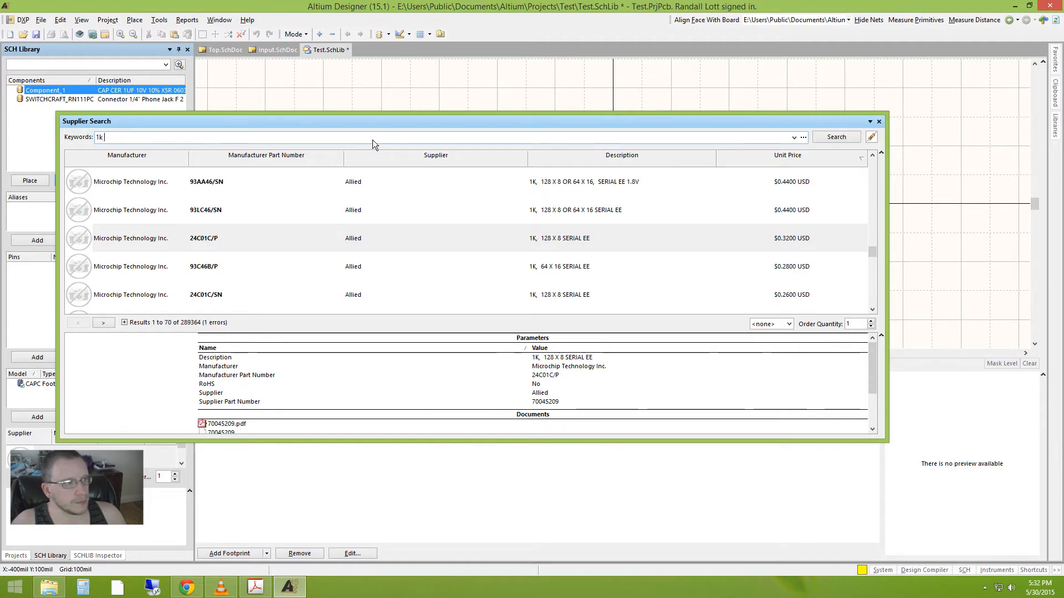
text(sistor)
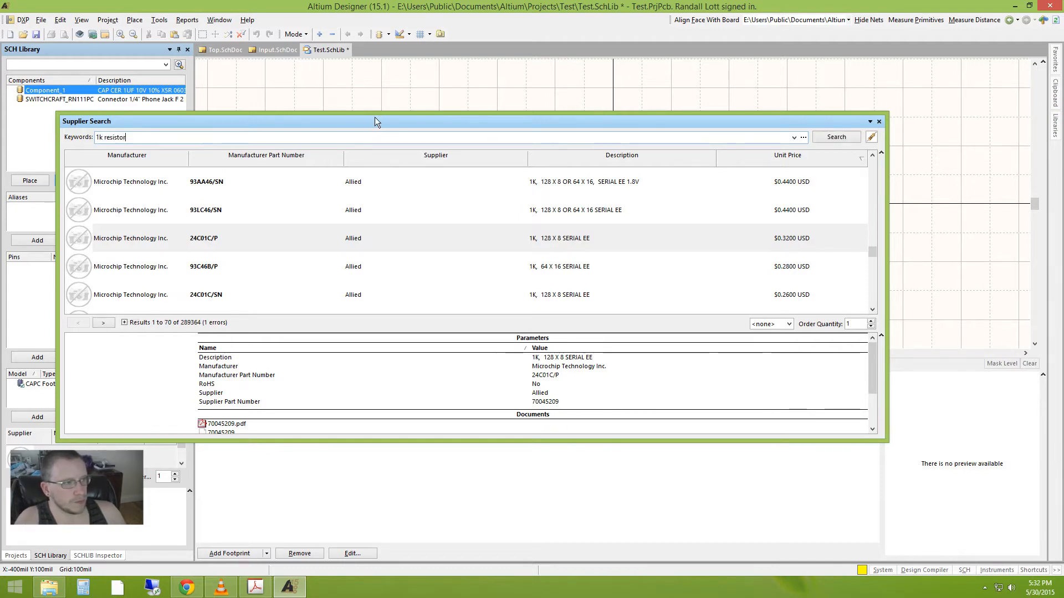
key(Return)
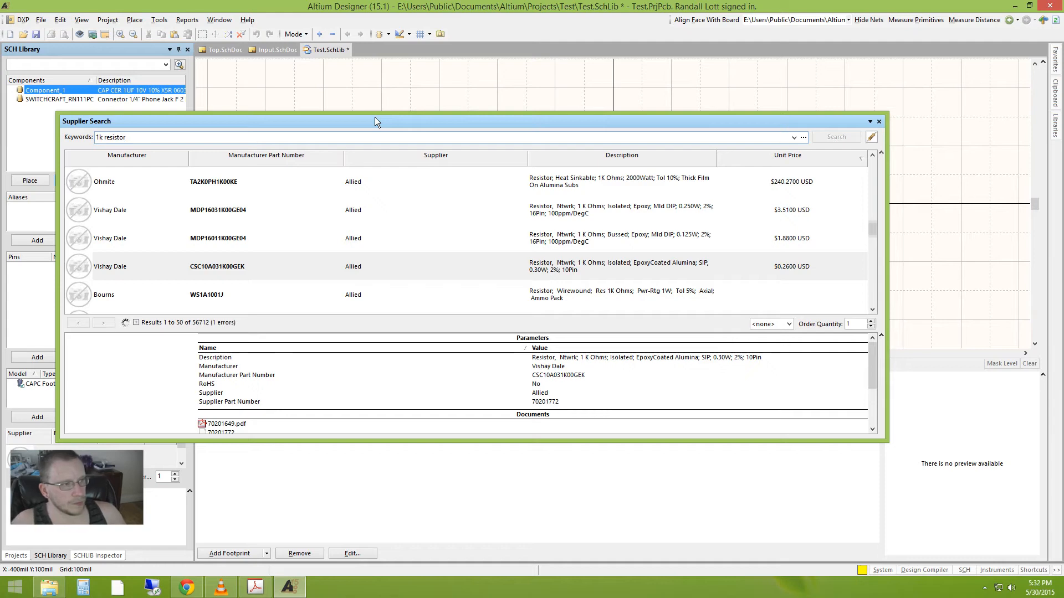
Refine the supplier search keywords to "1k resistor 0603" and run the search
click(667, 163)
click(424, 139)
text(0603)
key(Return)
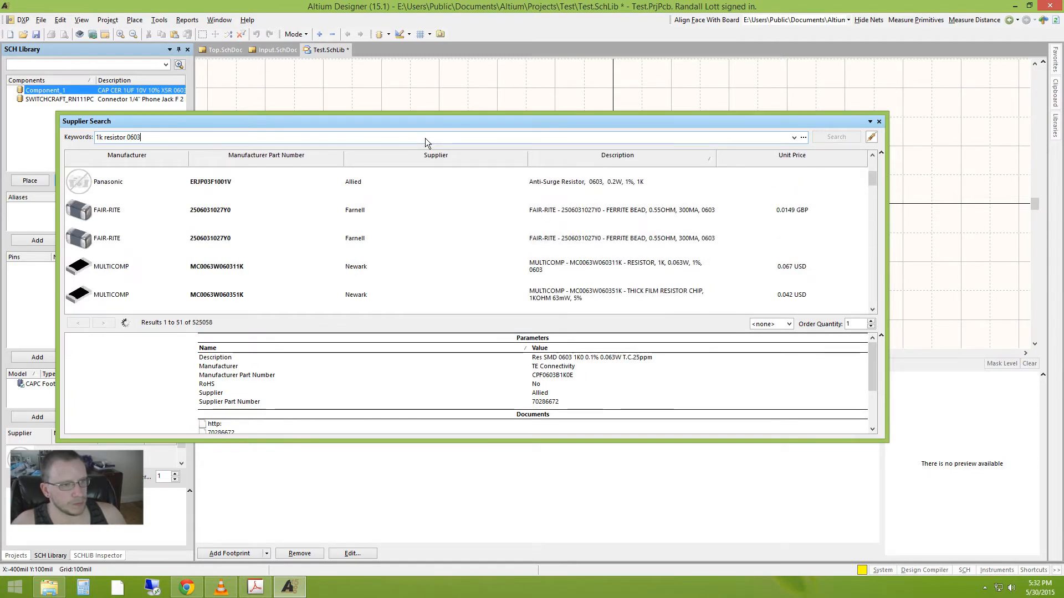
Add the Stock column to the supplier search results and sort them by highest stock
right_click(820, 162)
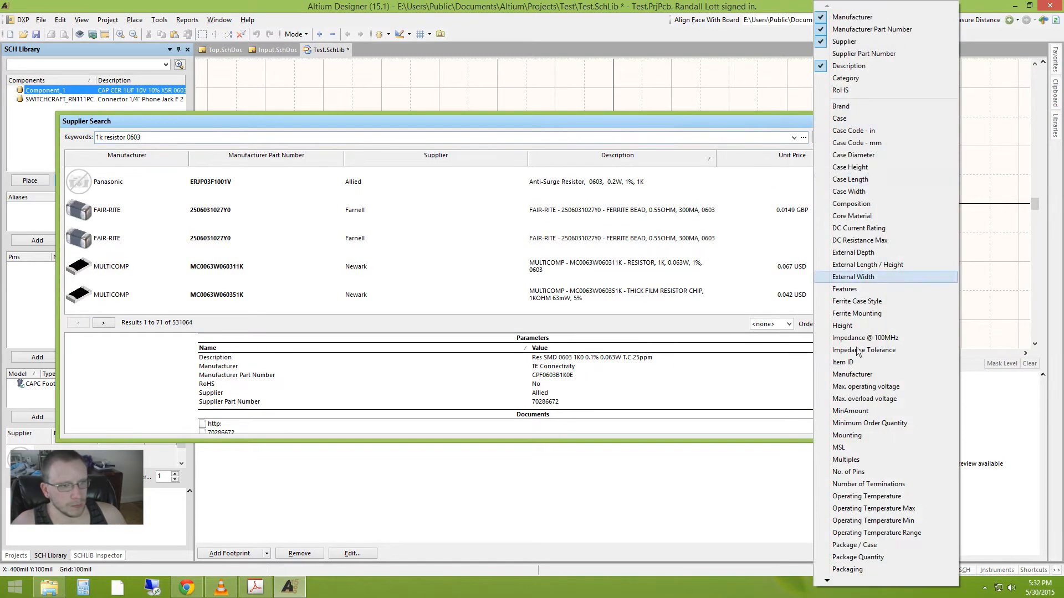
mouse_move(840, 584)
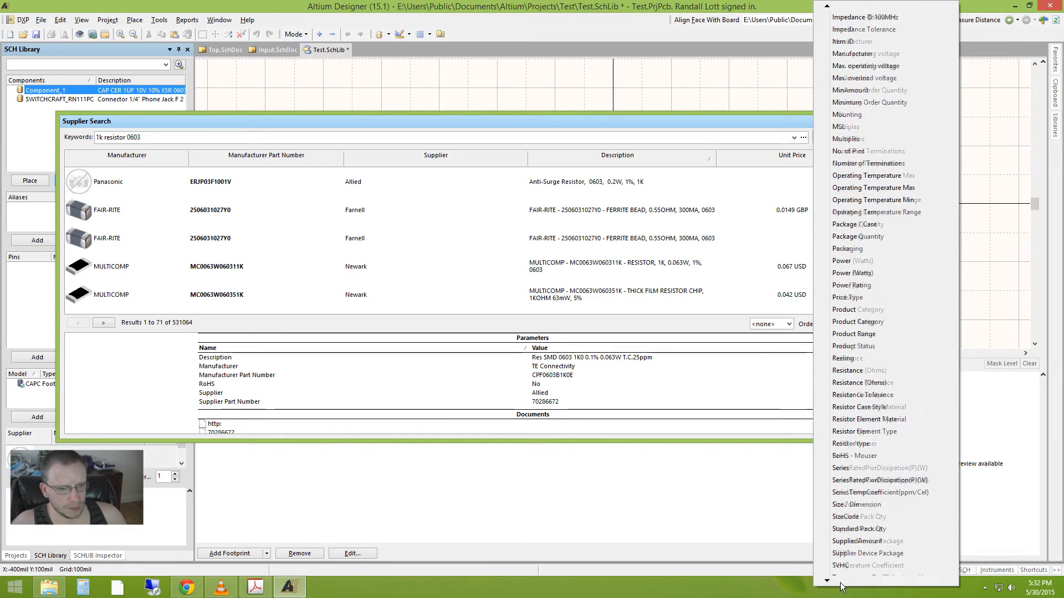
click(842, 557)
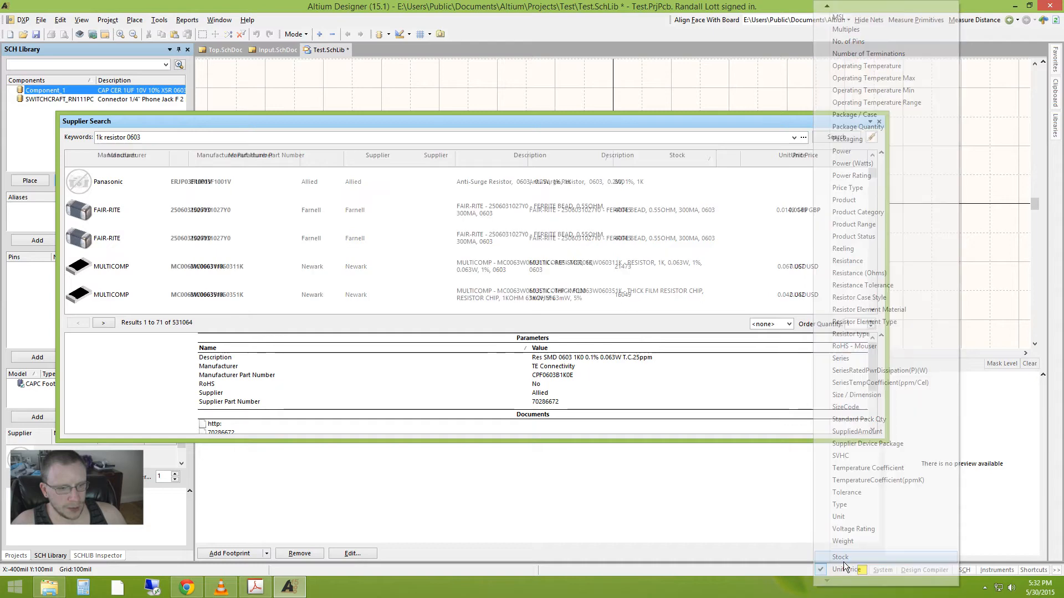
click(678, 161)
click(676, 160)
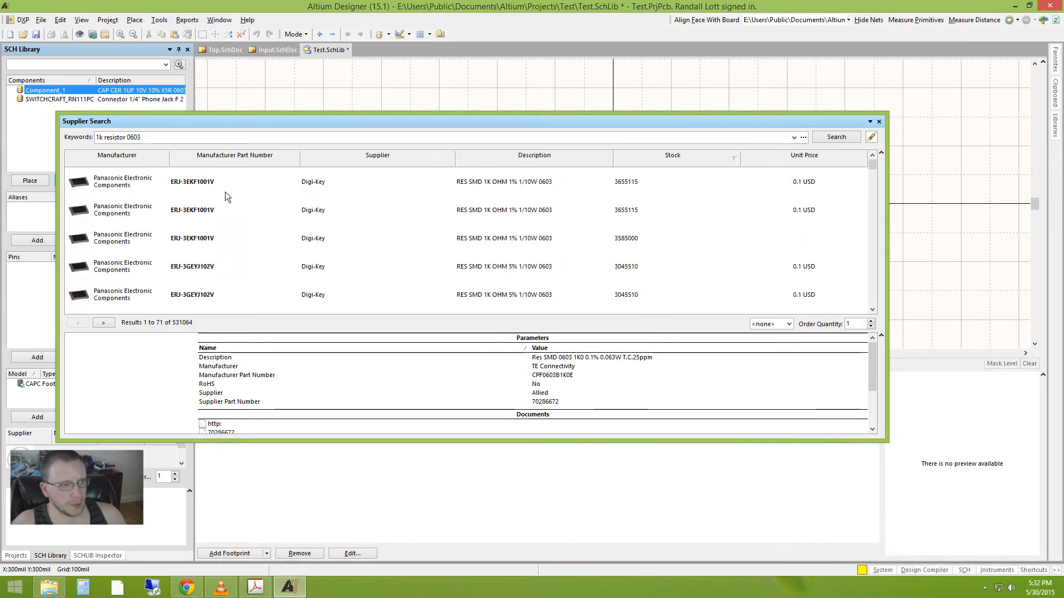
Add the supplier link and parameters of the Digi-Key ERJ-3EKF1001V resistor to Component_1 and check its parameter list
right_click(558, 185)
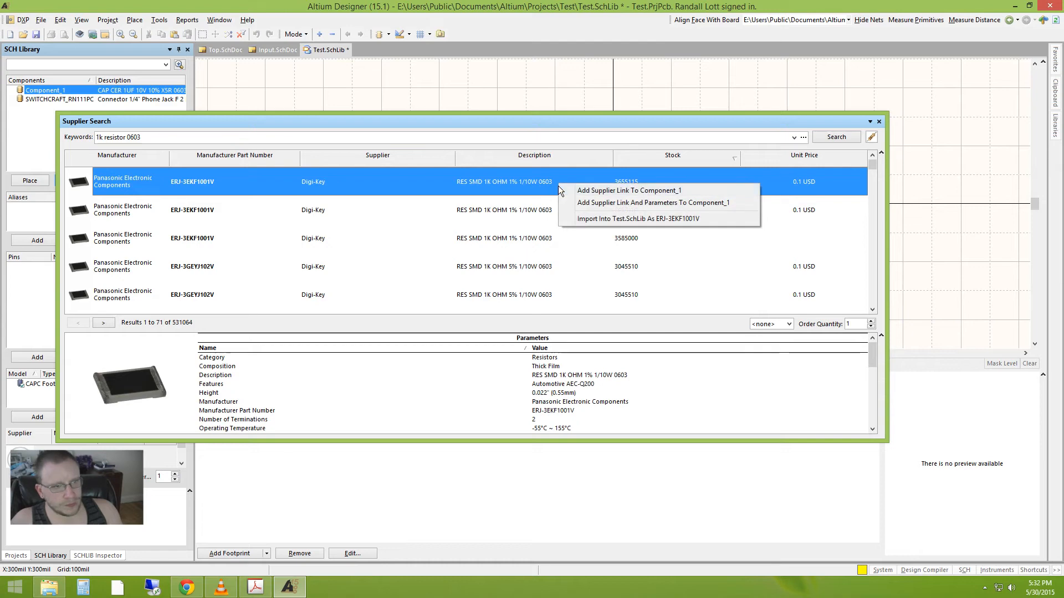
click(605, 203)
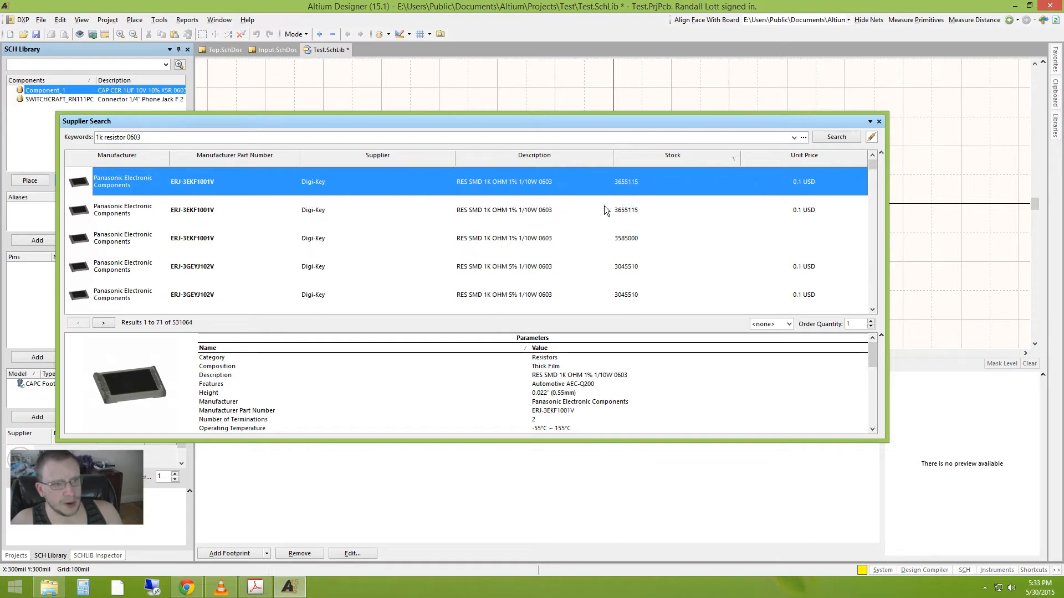
click(879, 122)
double_click(50, 91)
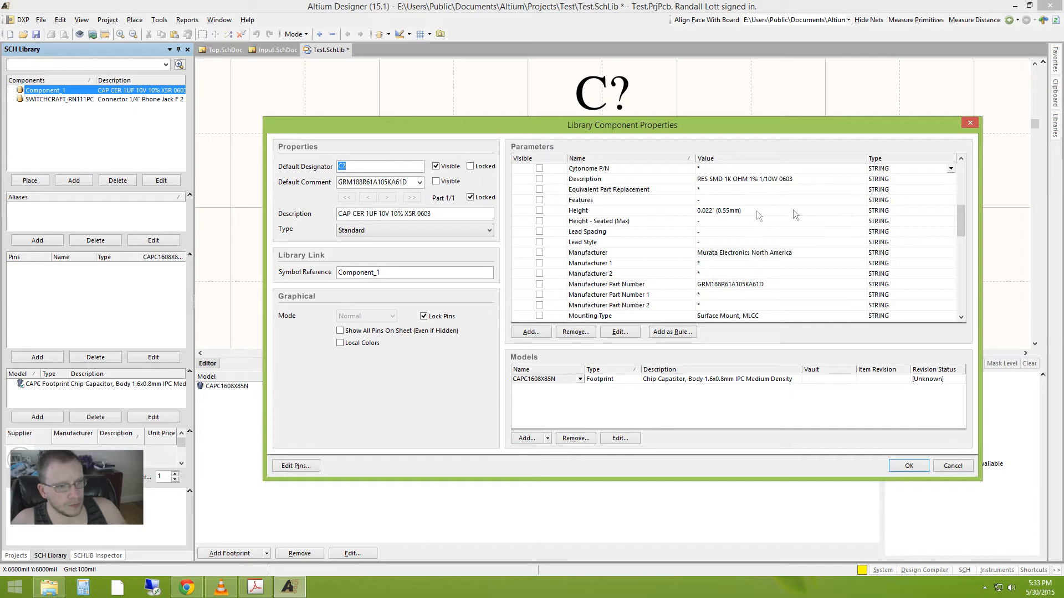
drag(964, 221, 963, 322)
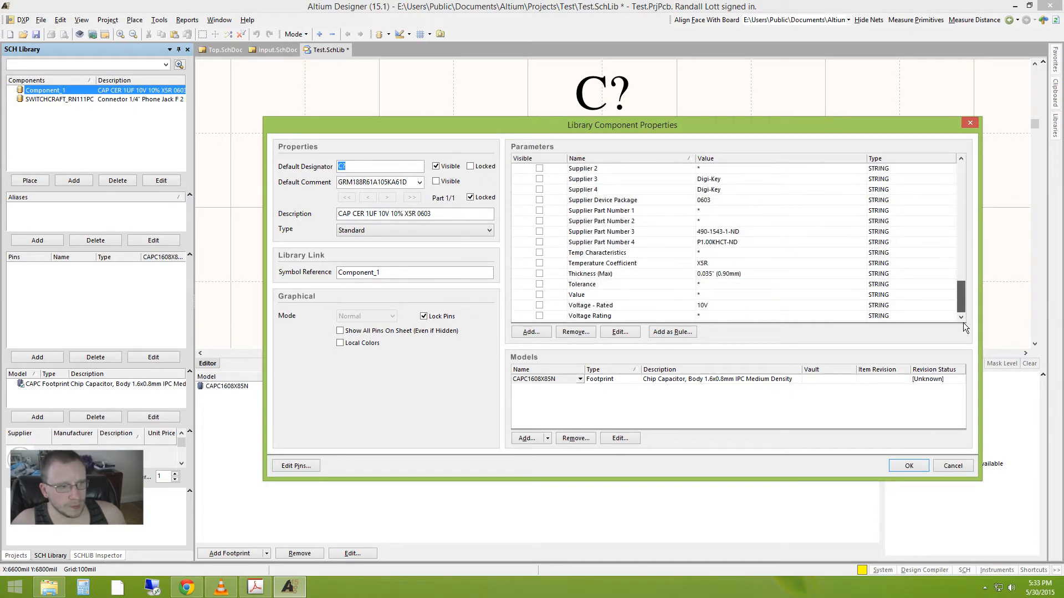
drag(961, 299, 968, 328)
click(973, 124)
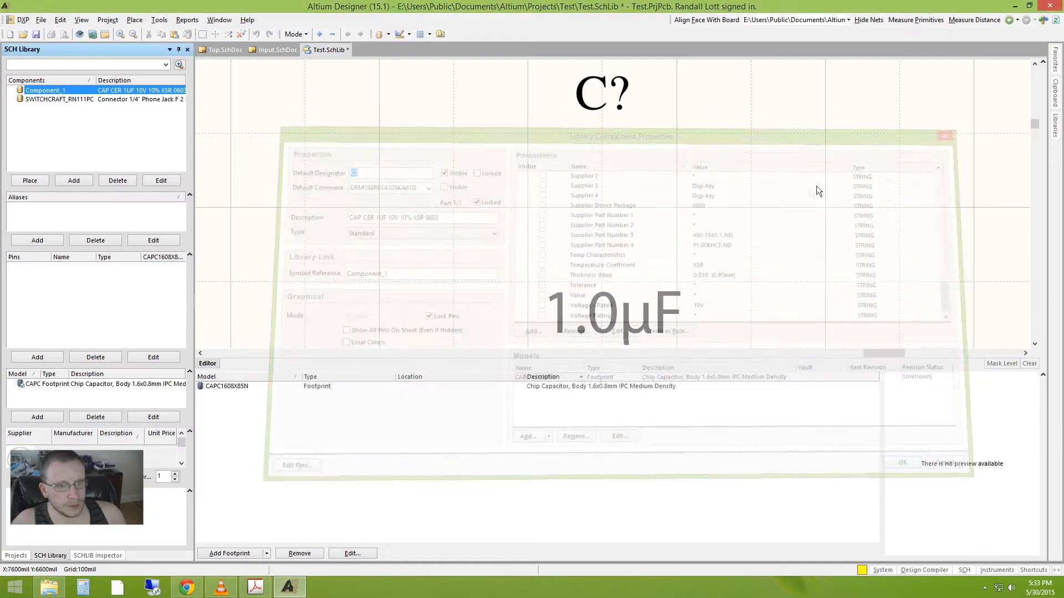
Delete Component_1 from the Test.SchLib component list
right_click(66, 93)
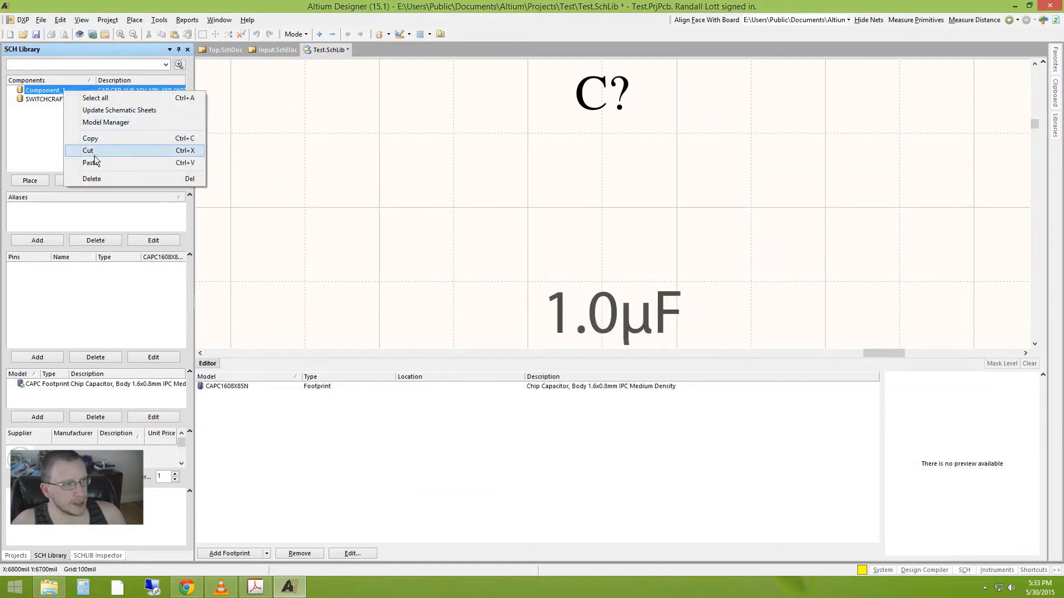
click(88, 179)
click(566, 311)
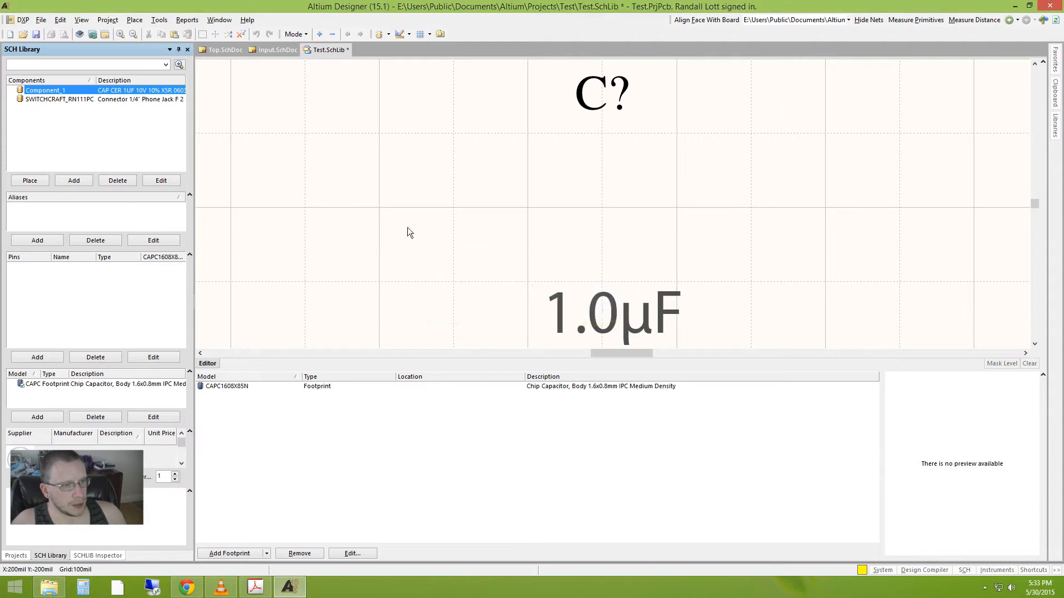
Reopen the supplier search and import the first 1k resistor into Test.SchLib as ERJ-3EKF1001V
click(883, 571)
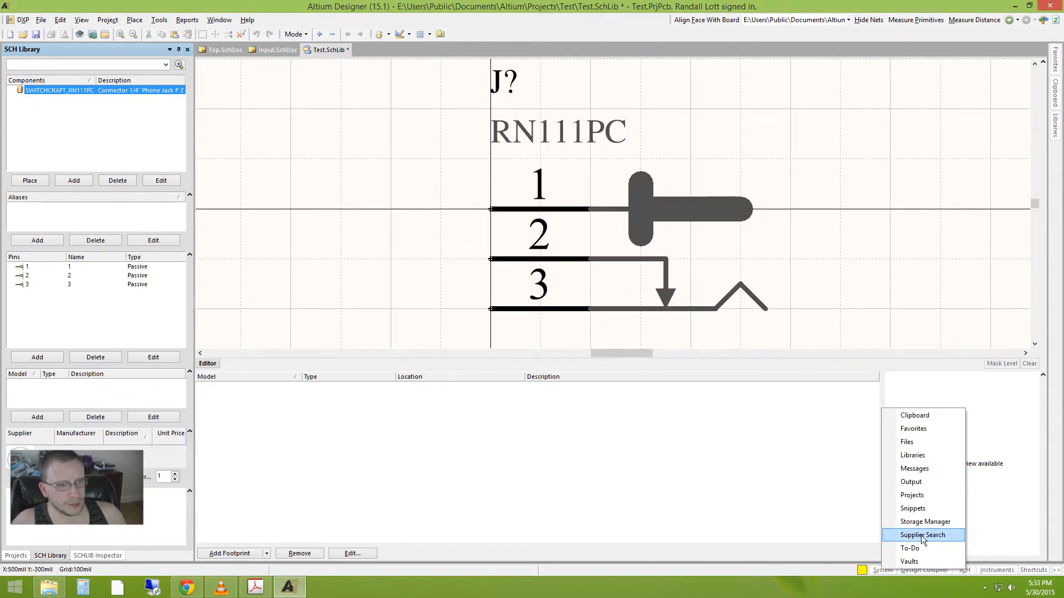
click(925, 534)
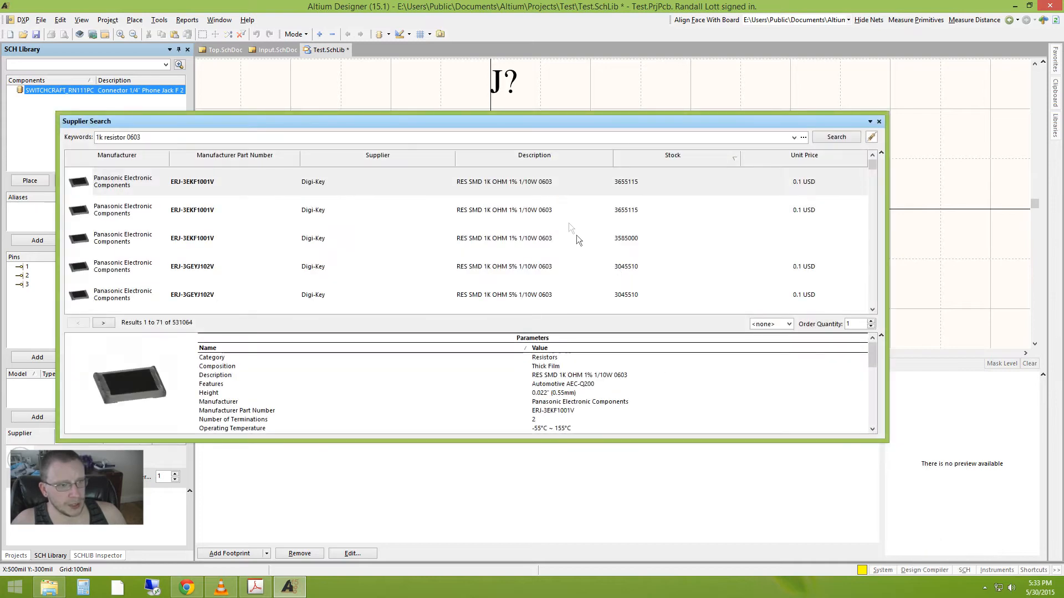
right_click(560, 187)
click(637, 221)
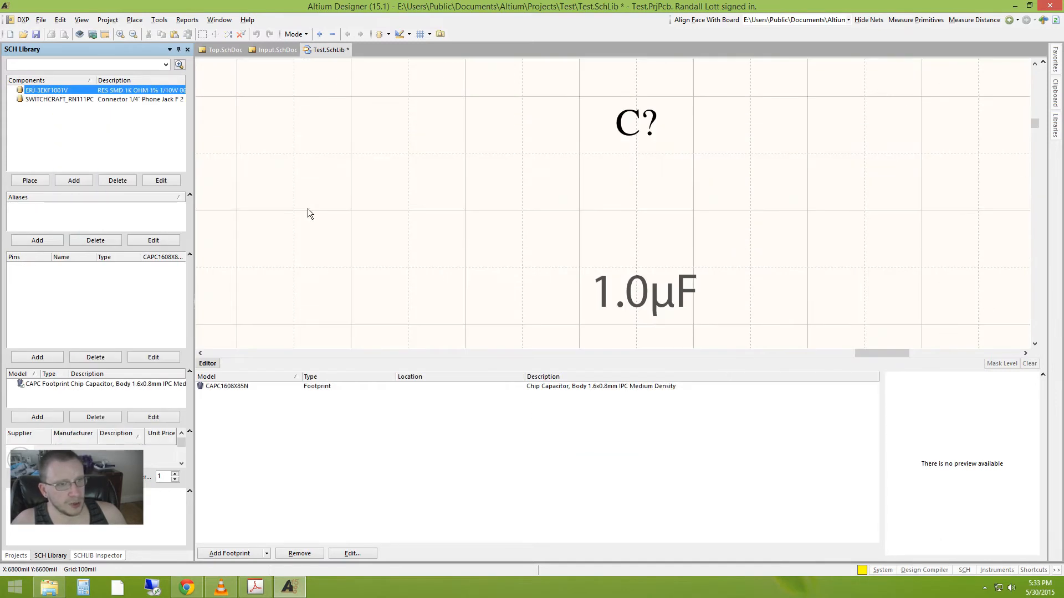
Open the Part default primitive in the schematic preferences and remove all of its default parameters
click(23, 20)
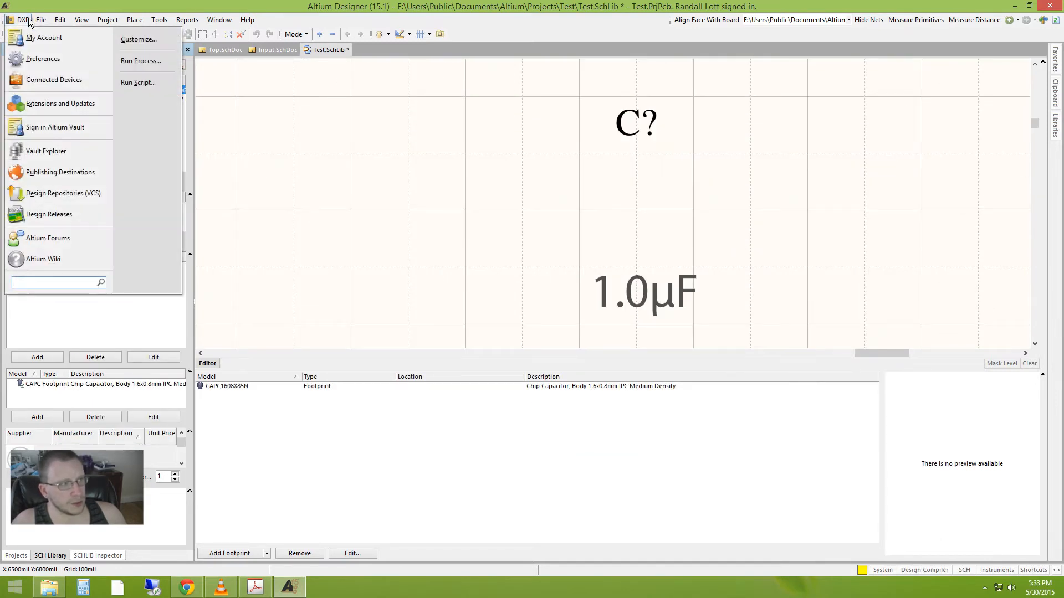
click(34, 59)
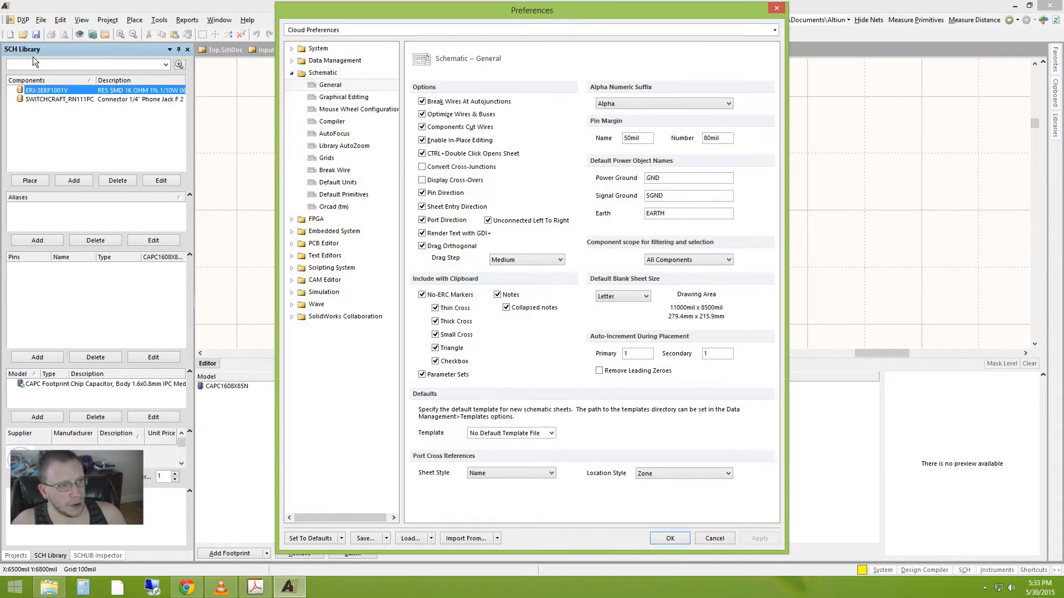
click(347, 195)
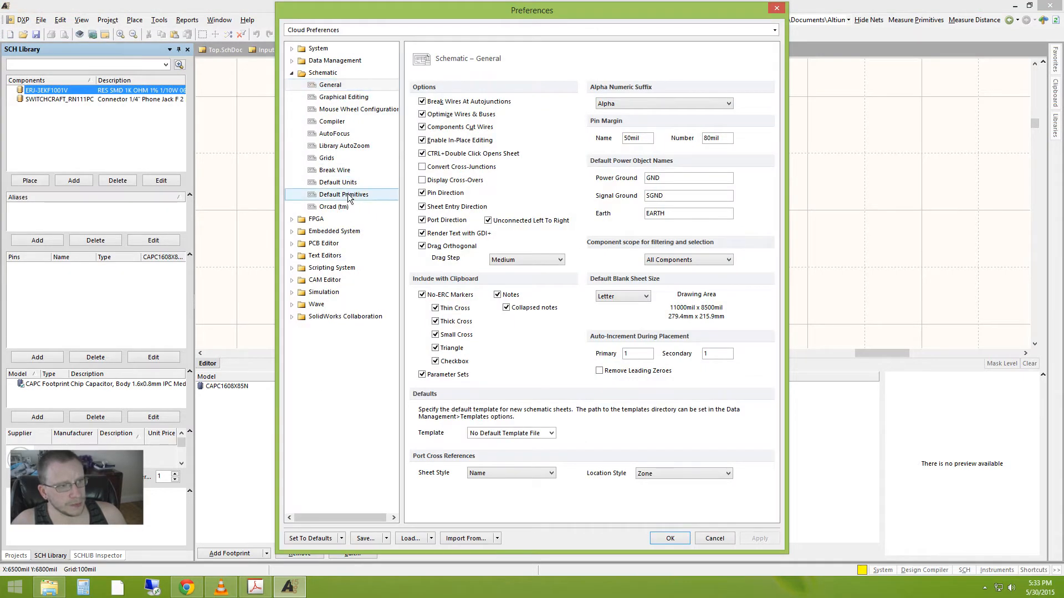
double_click(430, 341)
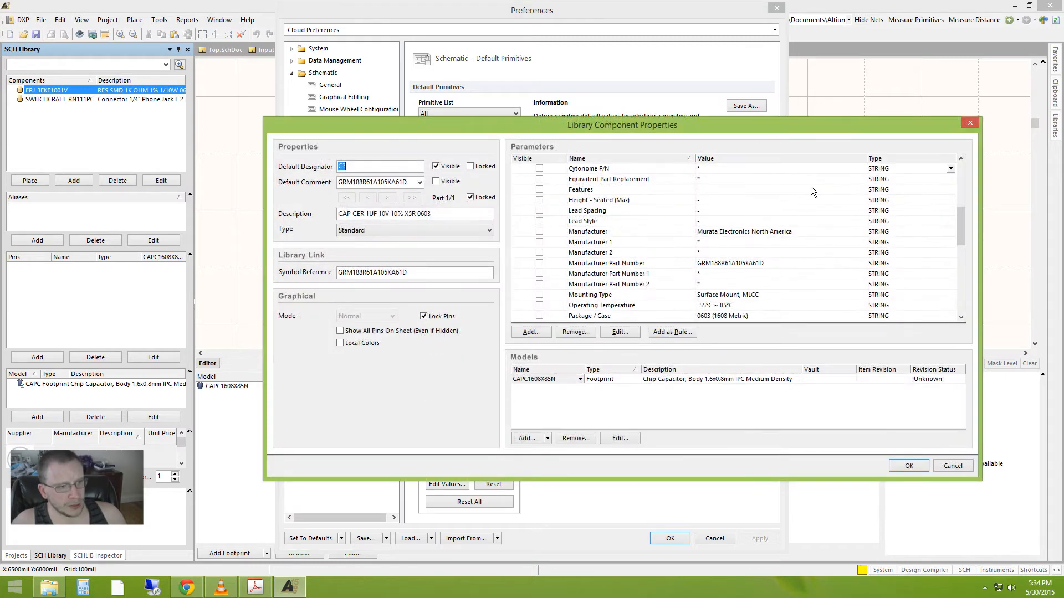
click(810, 188)
drag(963, 216, 961, 306)
click(631, 173)
shift+click(777, 316)
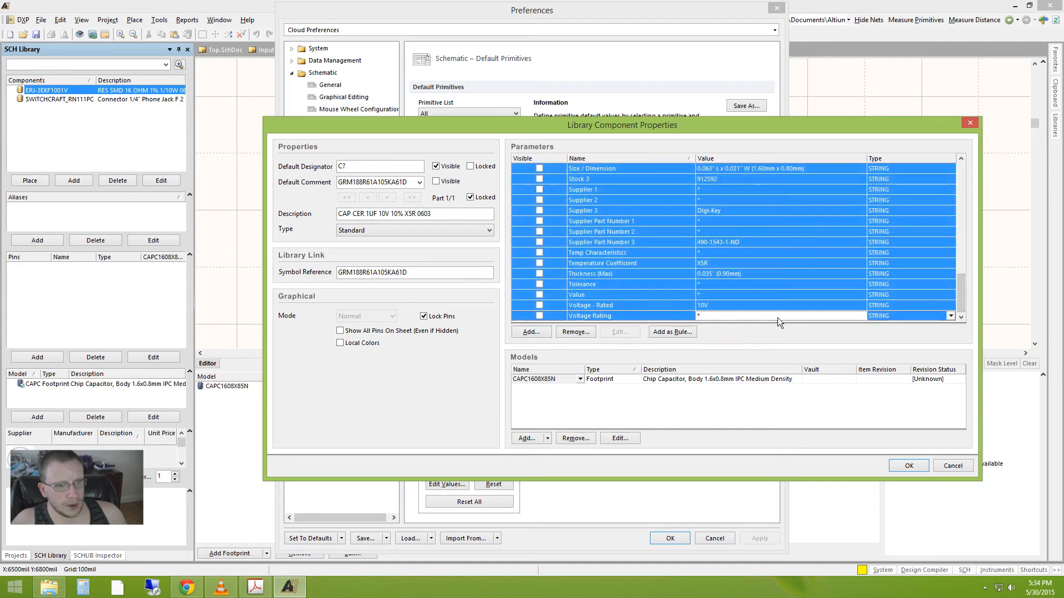
click(575, 332)
click(518, 554)
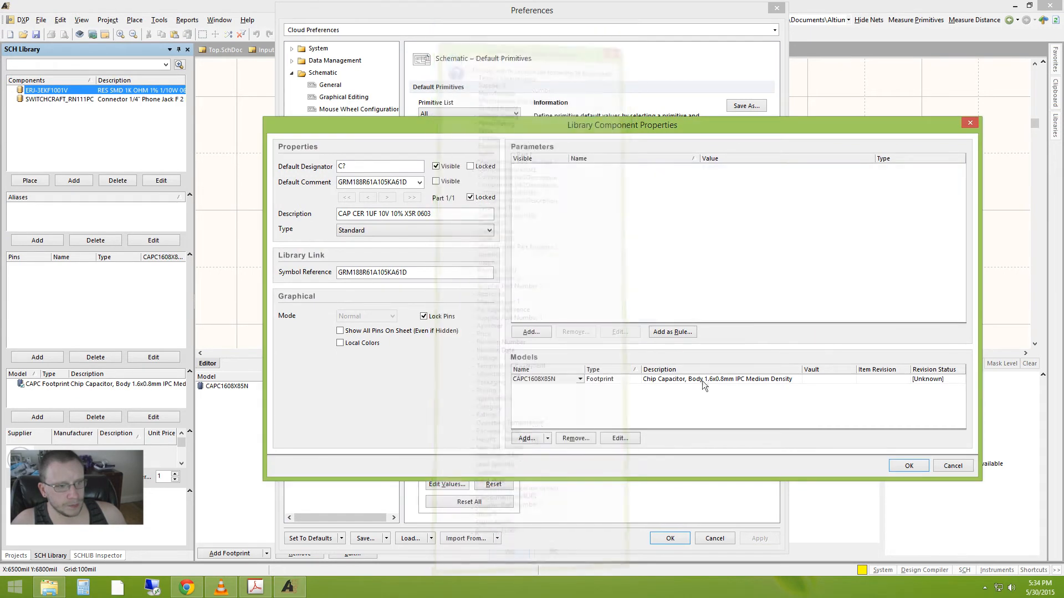
Delete the CAPC1608X85N footprint model from the Part default primitive
click(705, 382)
click(589, 438)
click(504, 316)
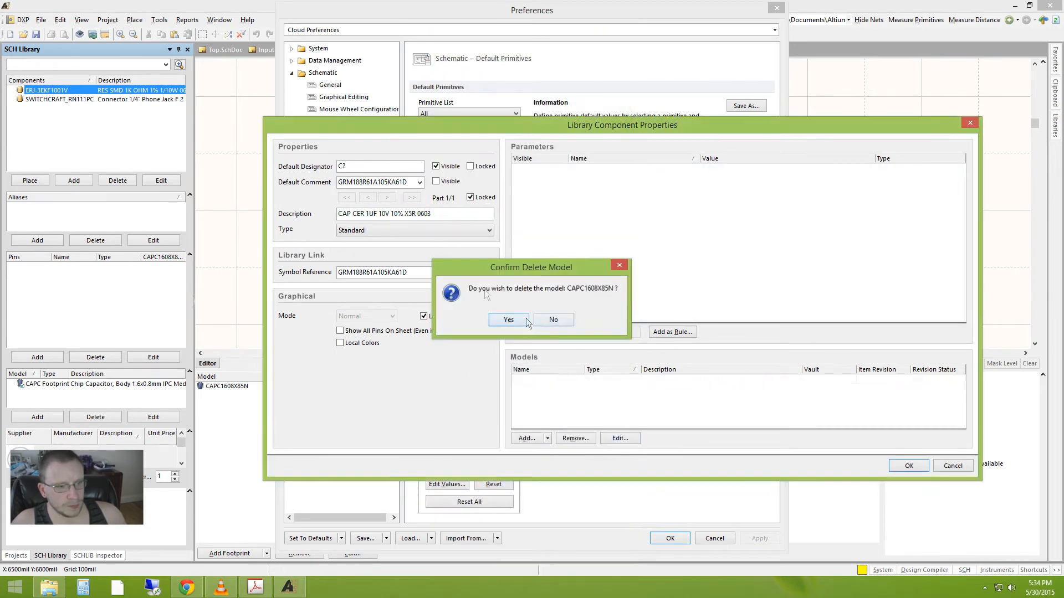
Set the Part default's symbol reference to 0, clear its description and default comment, and accept the preferences
drag(431, 273, 237, 259)
text(0)
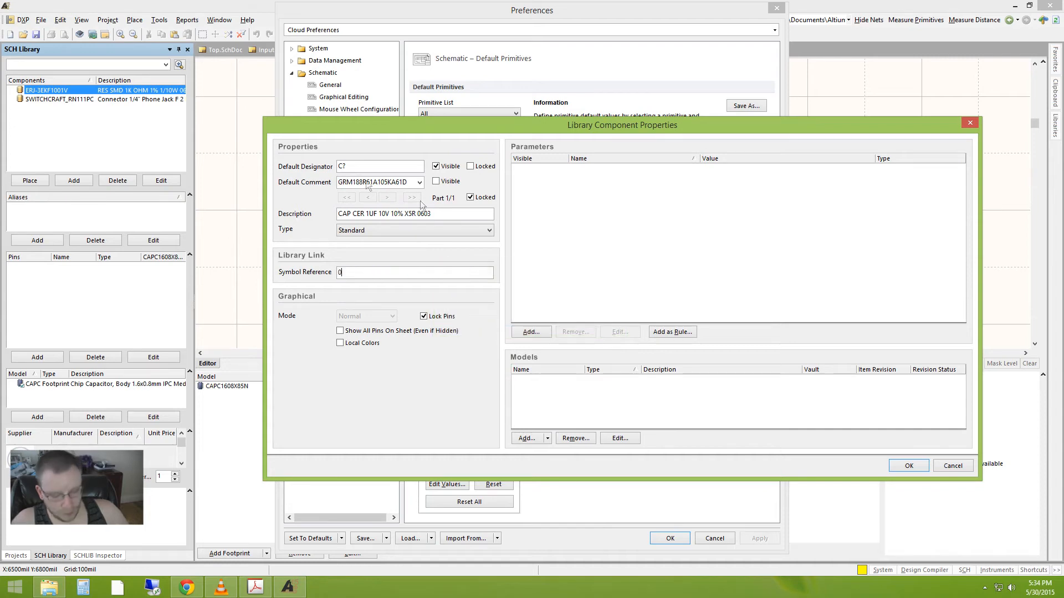
drag(439, 213, 332, 214)
key(BackSpace)
drag(409, 182, 334, 188)
key(BackSpace)
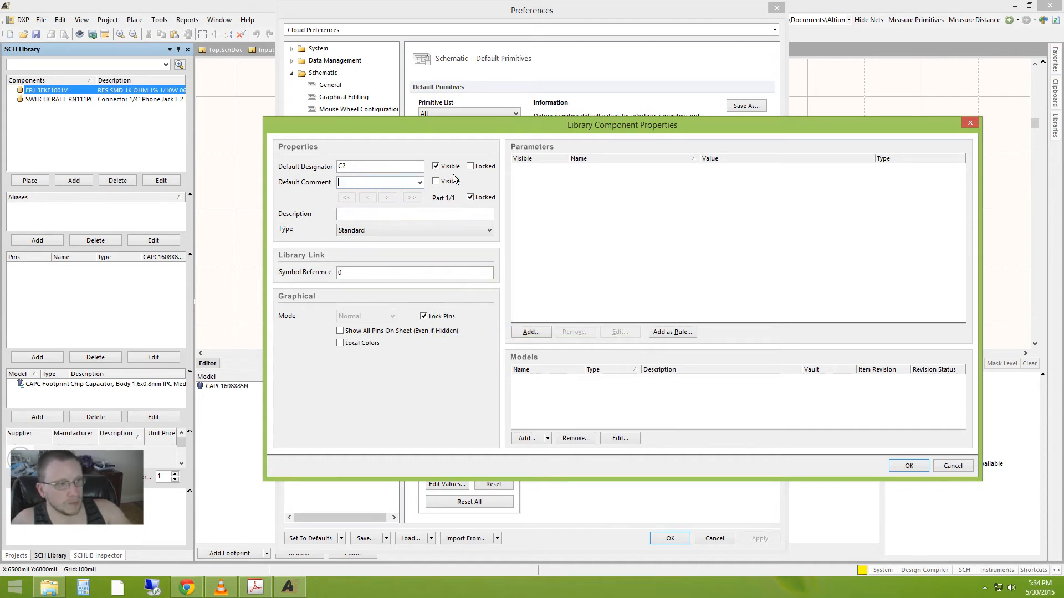
click(909, 468)
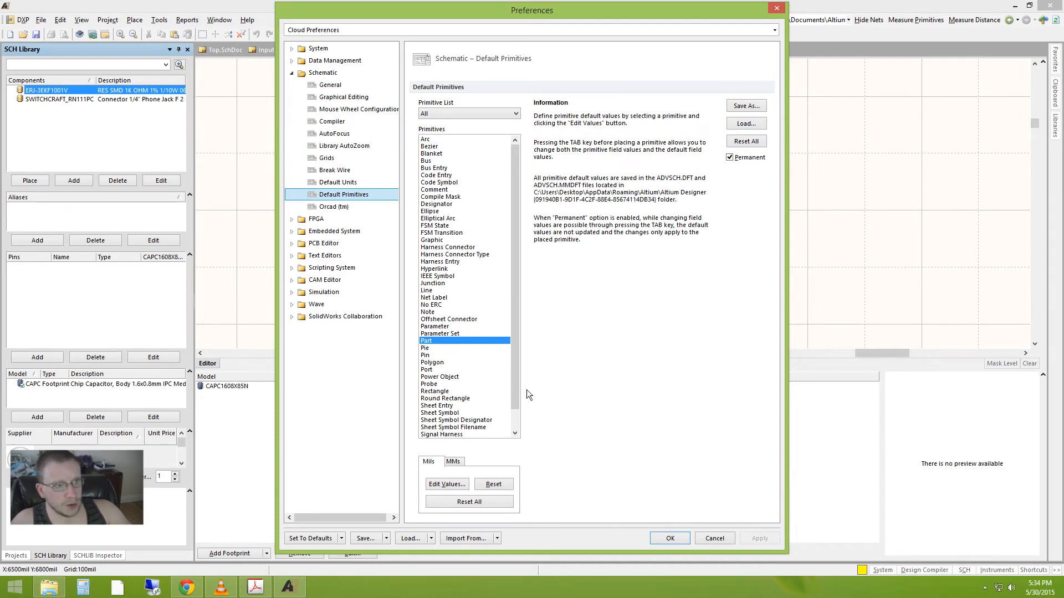
click(671, 538)
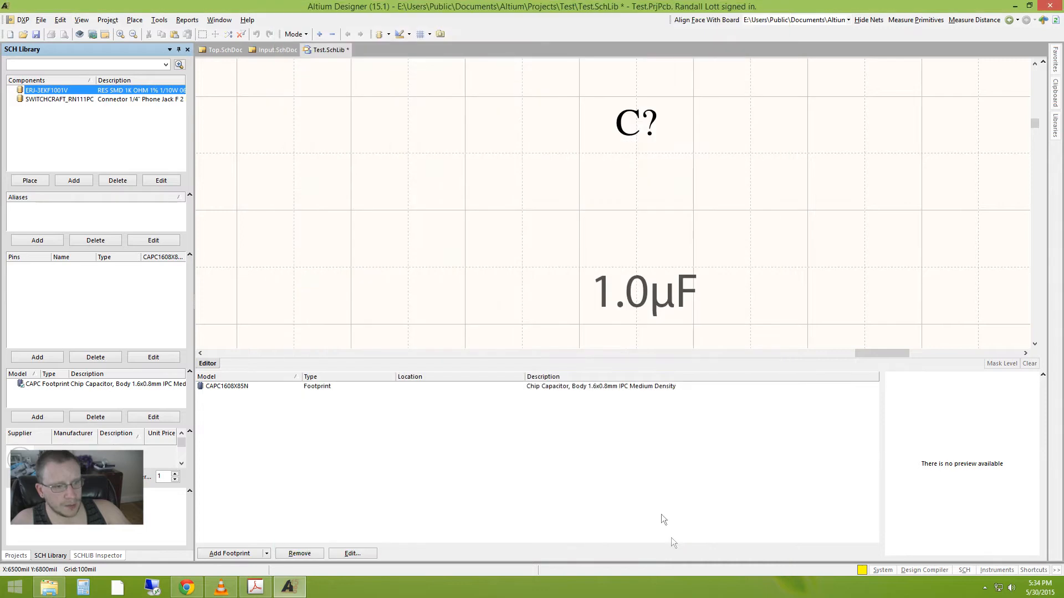
Delete the imported ERJ-3EKF1001V component that carries the old capacitor defaults from the library
right_click(77, 90)
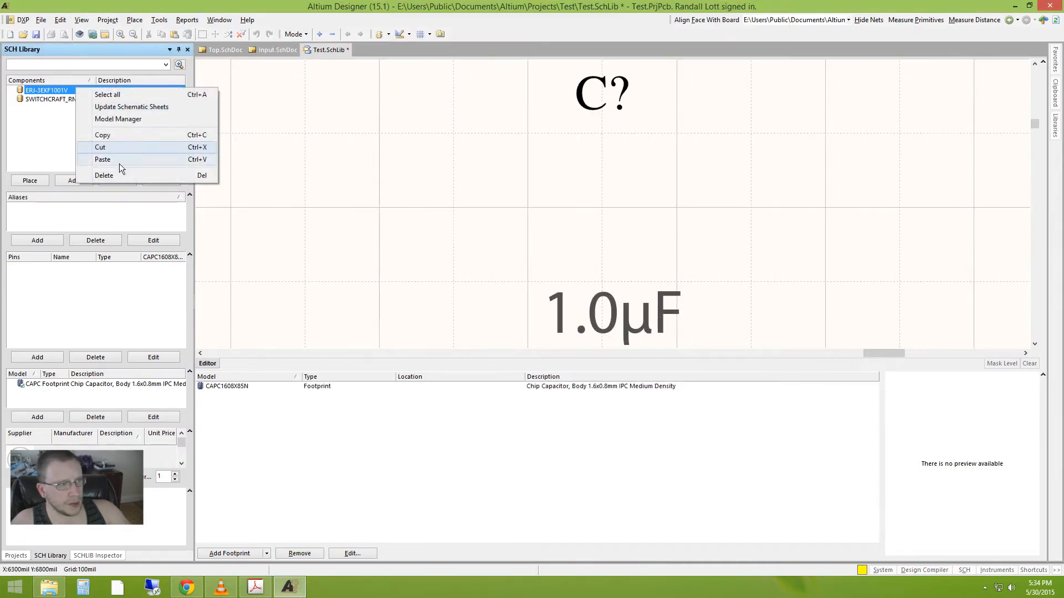
click(117, 176)
click(563, 307)
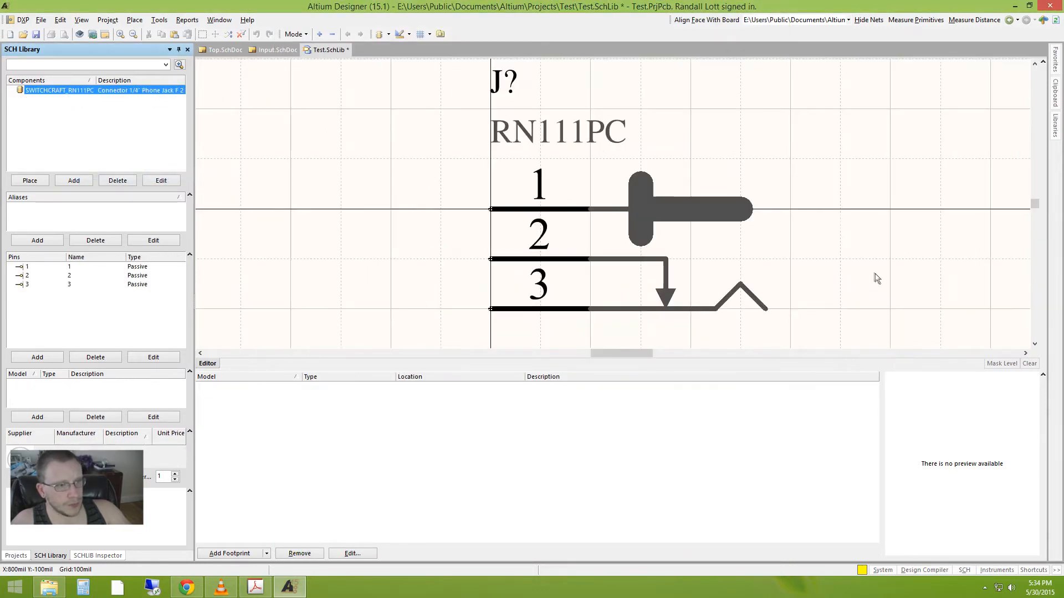
Import the first 1k resistor from the supplier search into Test.SchLib again as ERJ-3EKF1001V and close the search
click(884, 571)
click(909, 518)
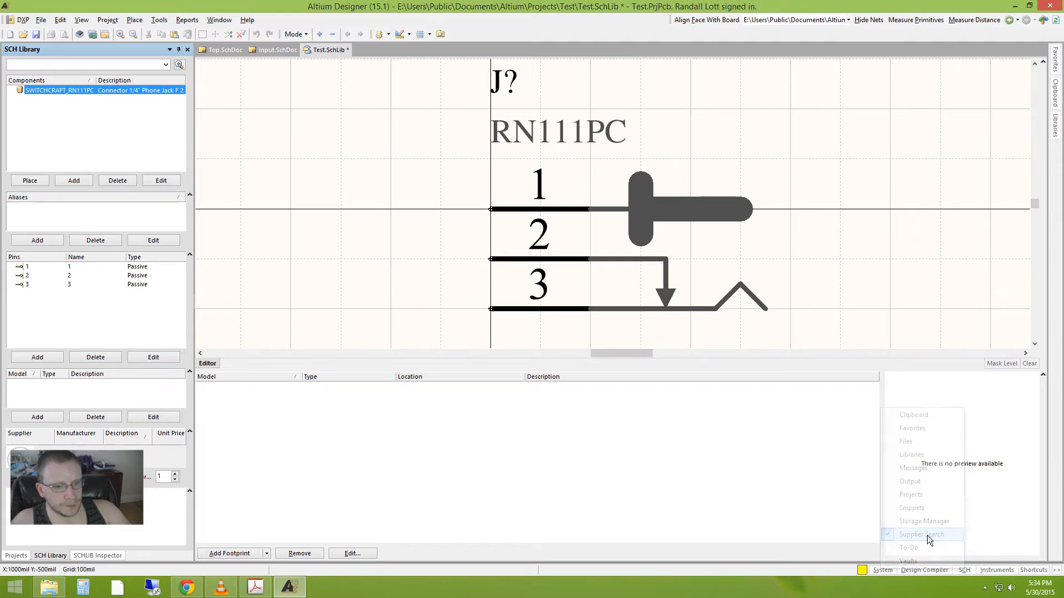
right_click(536, 192)
click(565, 226)
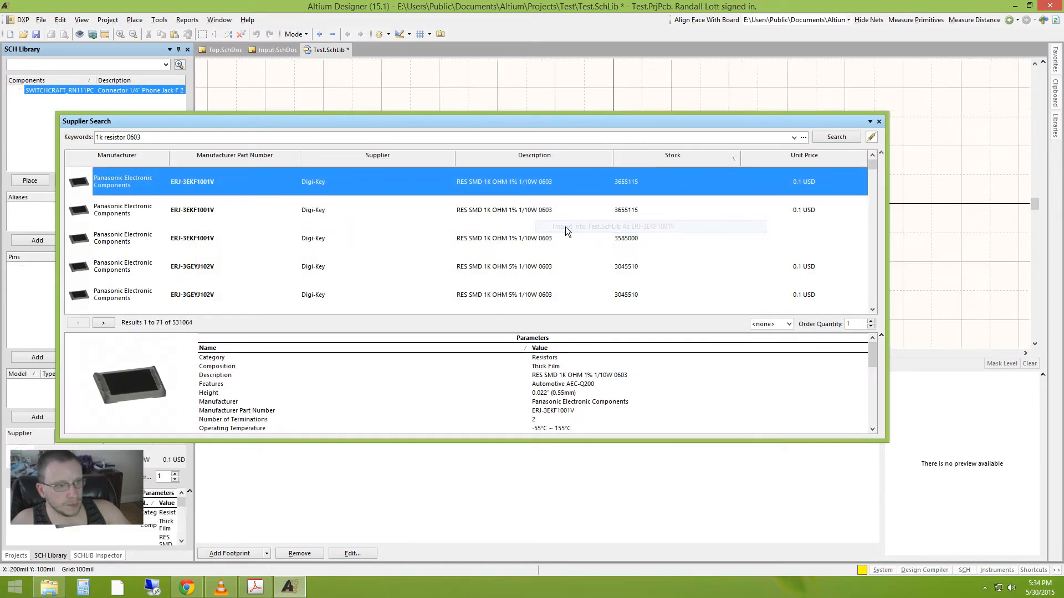
click(878, 121)
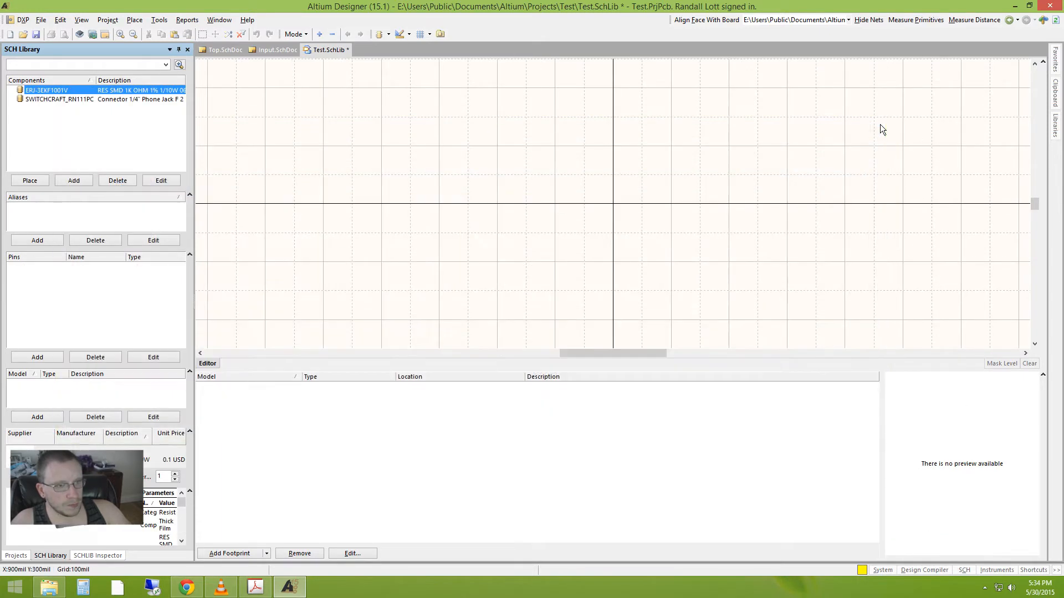
Set the ERJ-3EKF1001V component's default designator to R? and accept its properties
double_click(138, 90)
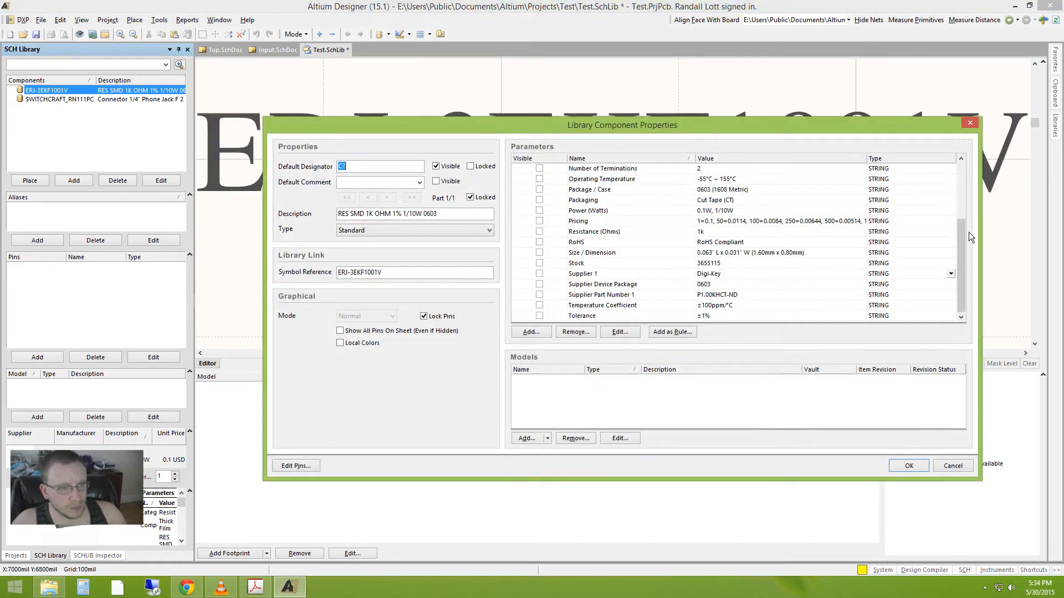
drag(959, 244, 955, 168)
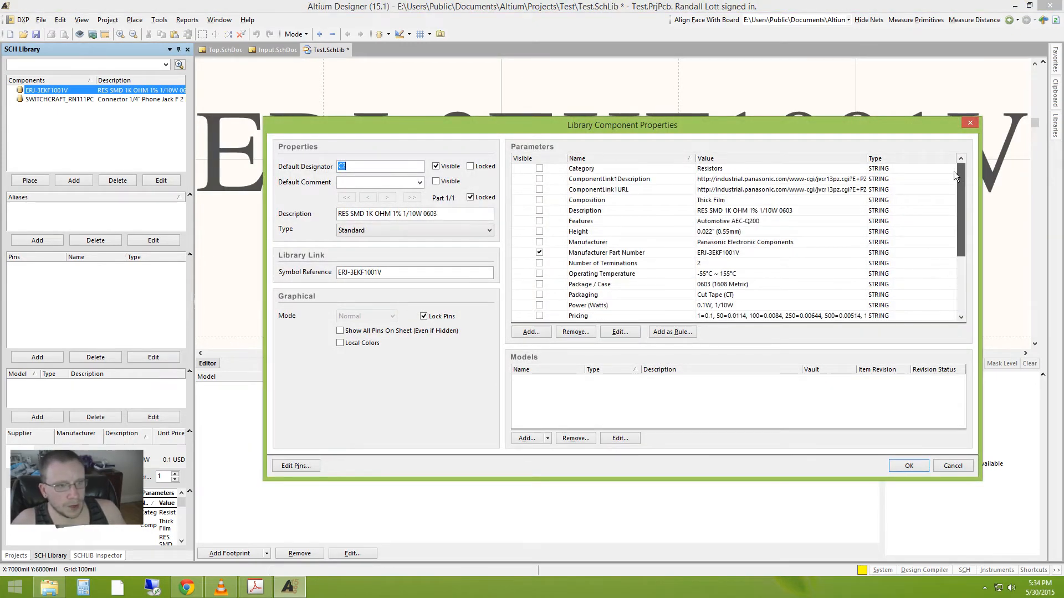
mouse_move(962, 198)
mouse_down()
mouse_move(969, 258)
mouse_move(956, 184)
mouse_up()
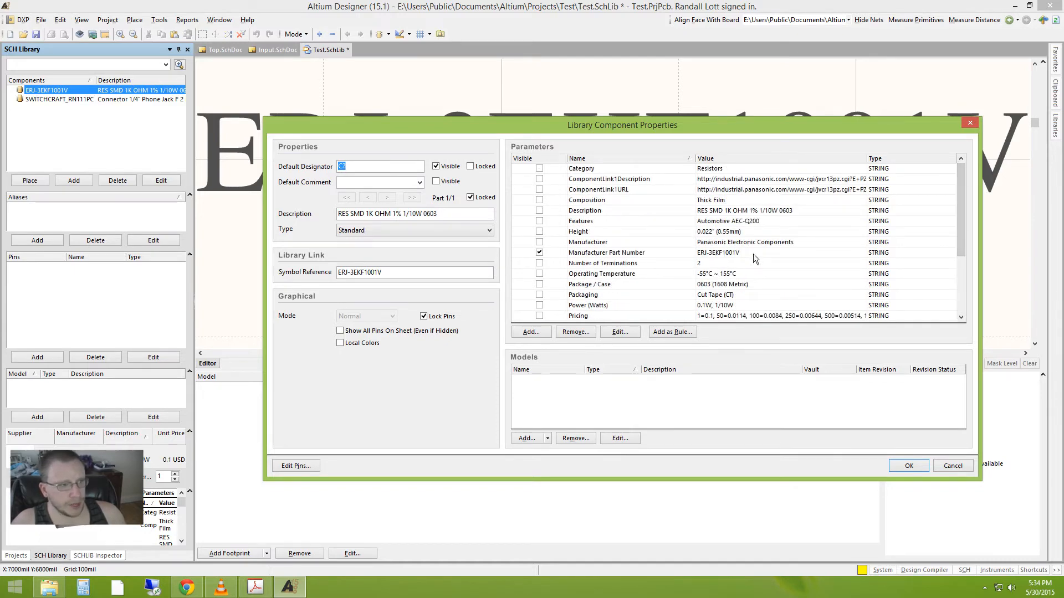
click(742, 210)
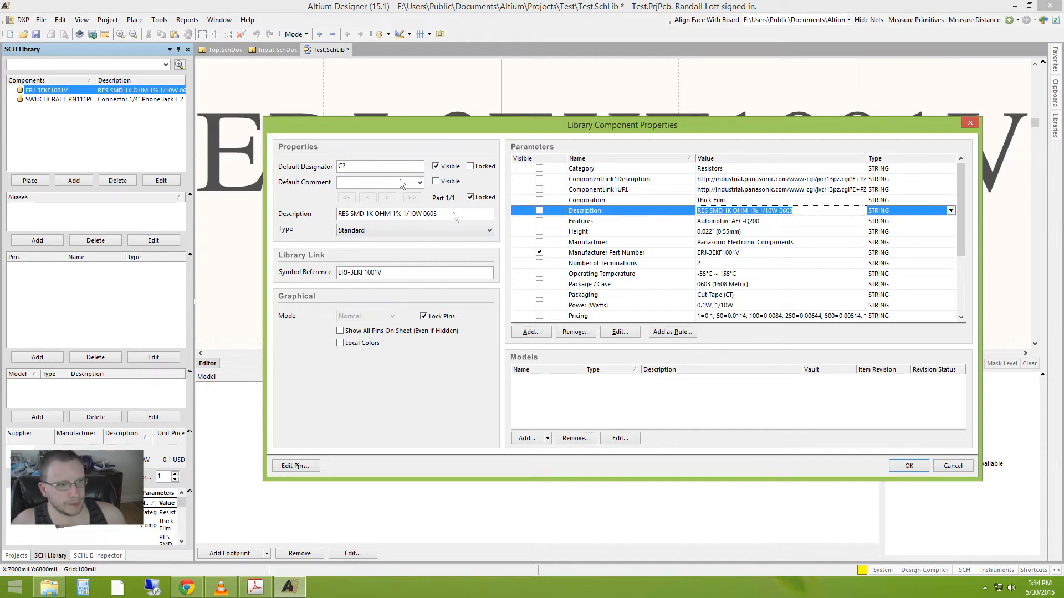
drag(343, 167, 331, 170)
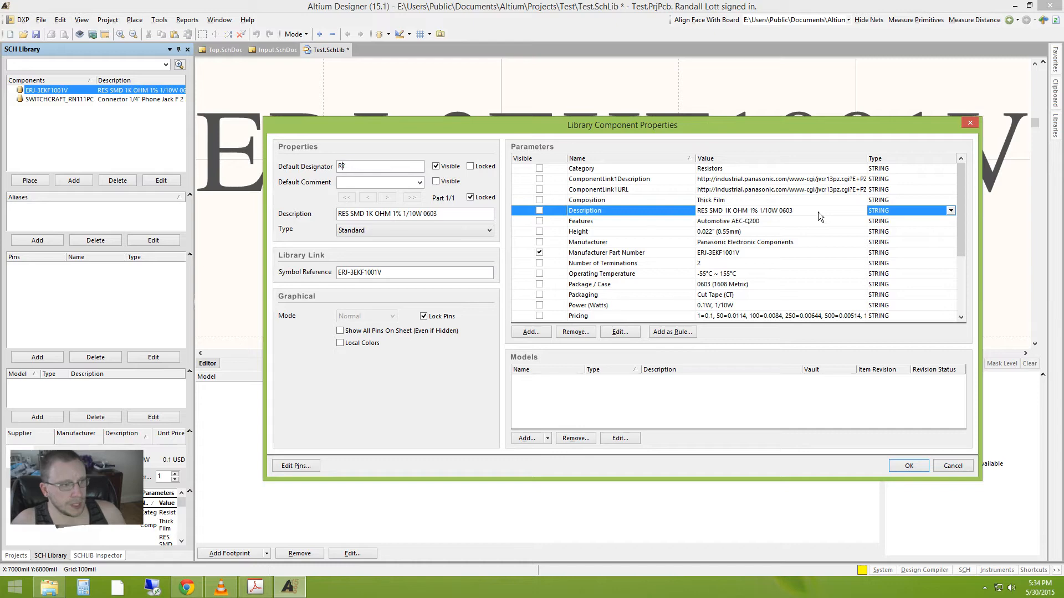
text(R)
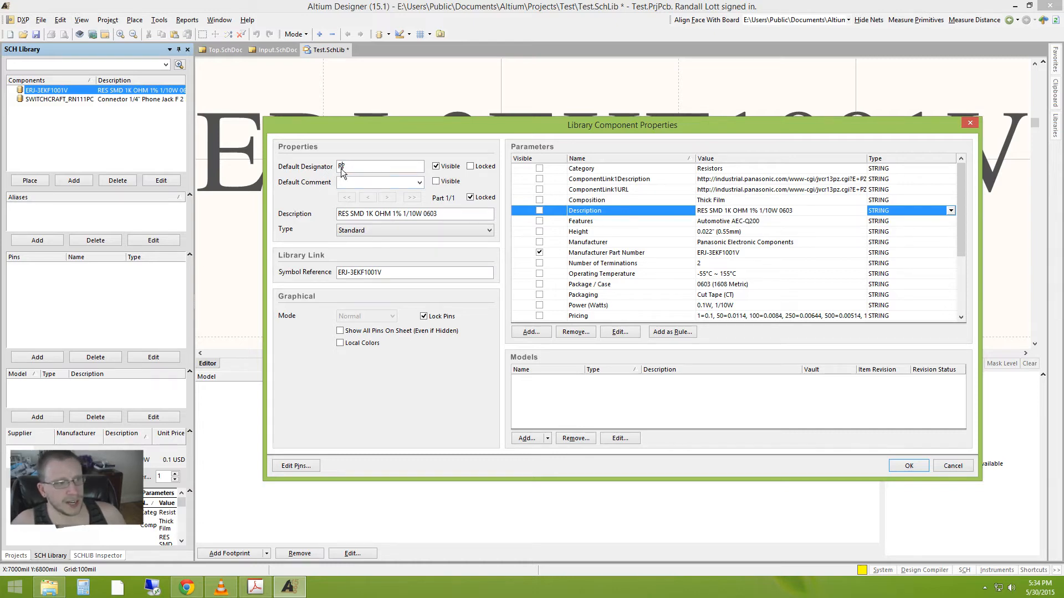
click(910, 466)
Move the part number and designator texts from the far corner of the sheet to just above the symbol origin
ctrl+scroll(842, 261, down, 4)
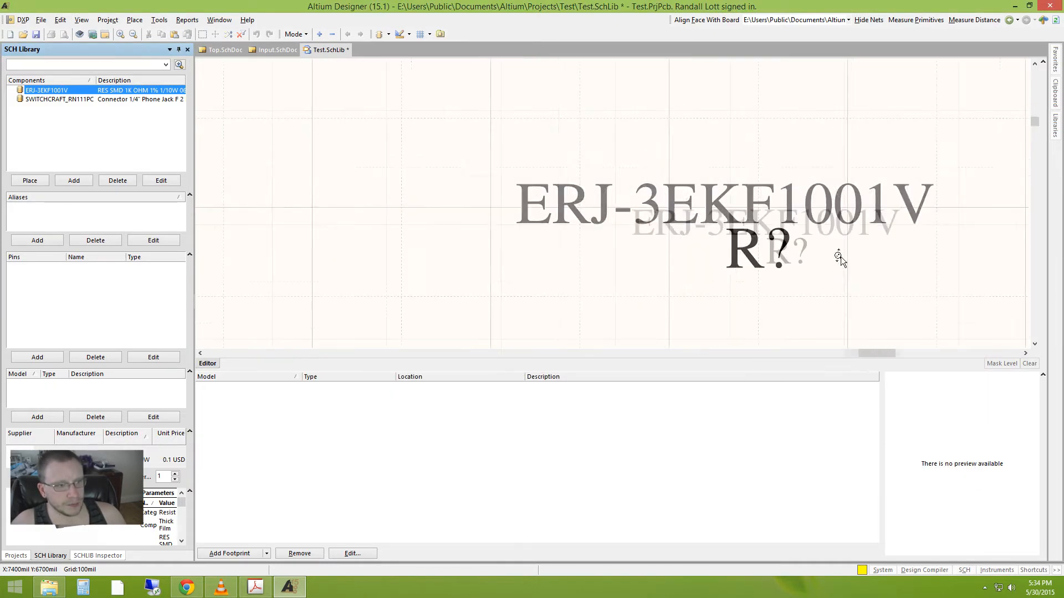
right_drag(863, 273, 557, 160)
ctrl+scroll(523, 69, down, 4)
drag(575, 169, 256, 175)
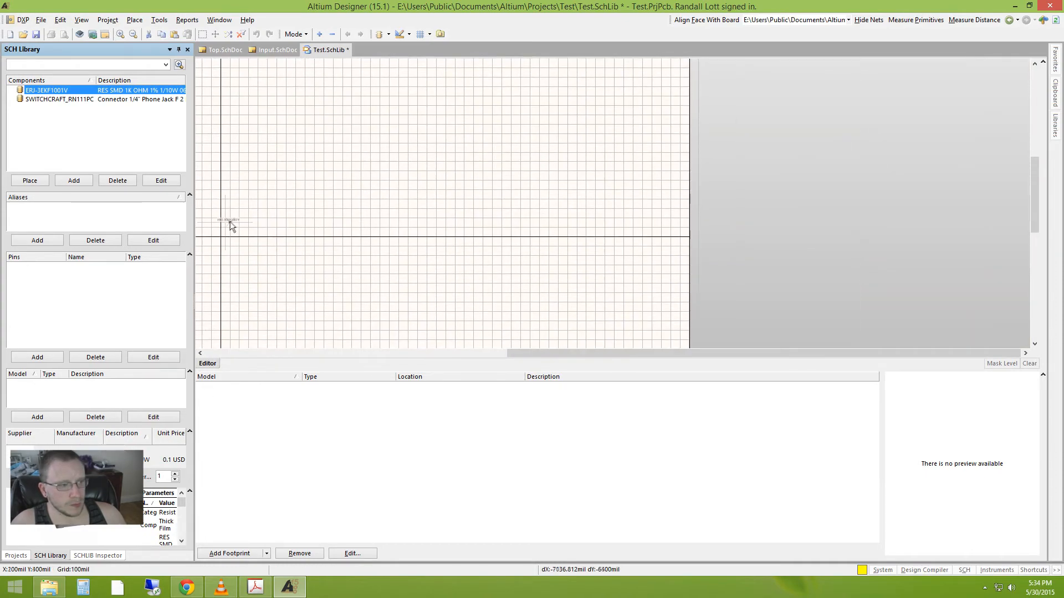
click(231, 248)
middle_drag(232, 256, 232, 248)
right_drag(231, 248, 680, 166)
middle_drag(681, 167, 644, 237)
right_drag(645, 237, 511, 216)
middle_drag(511, 216, 530, 222)
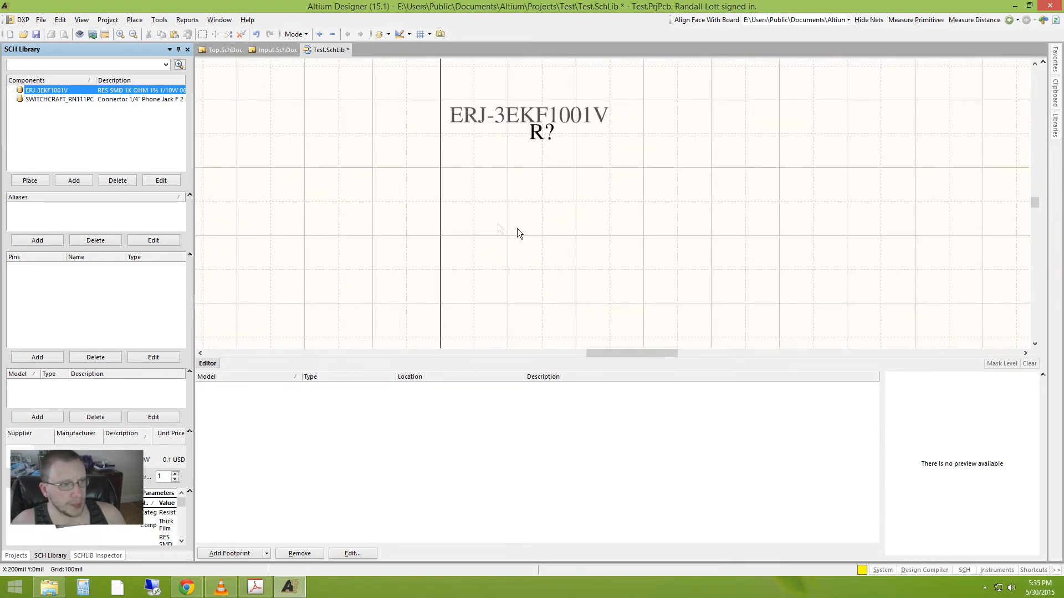
Place two pins on the horizontal axis, one at the origin and a second one facing outward opposite it
click(134, 19)
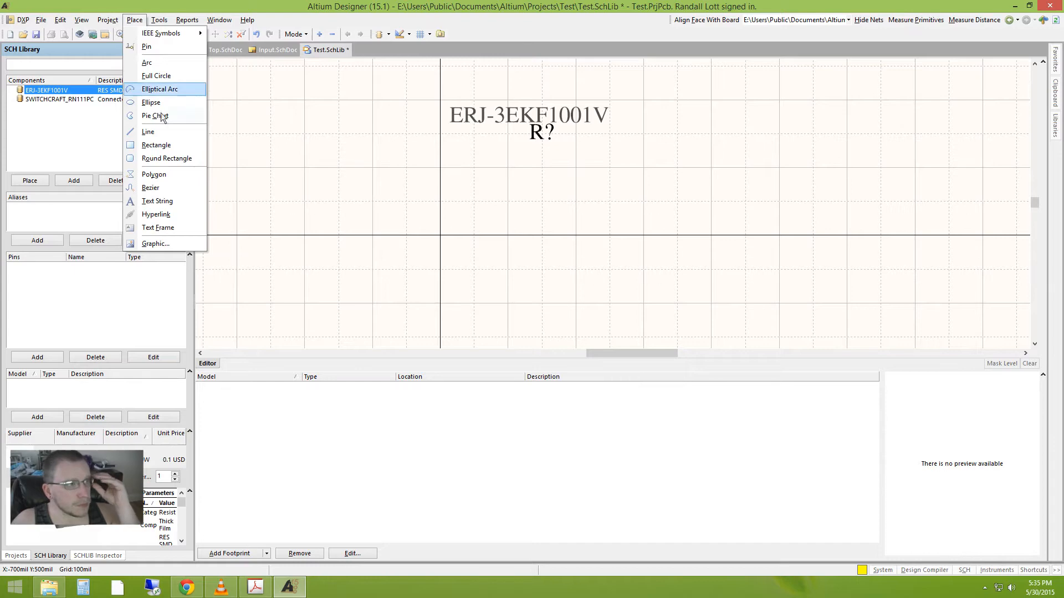
click(147, 46)
click(440, 262)
key(space)
key(space)
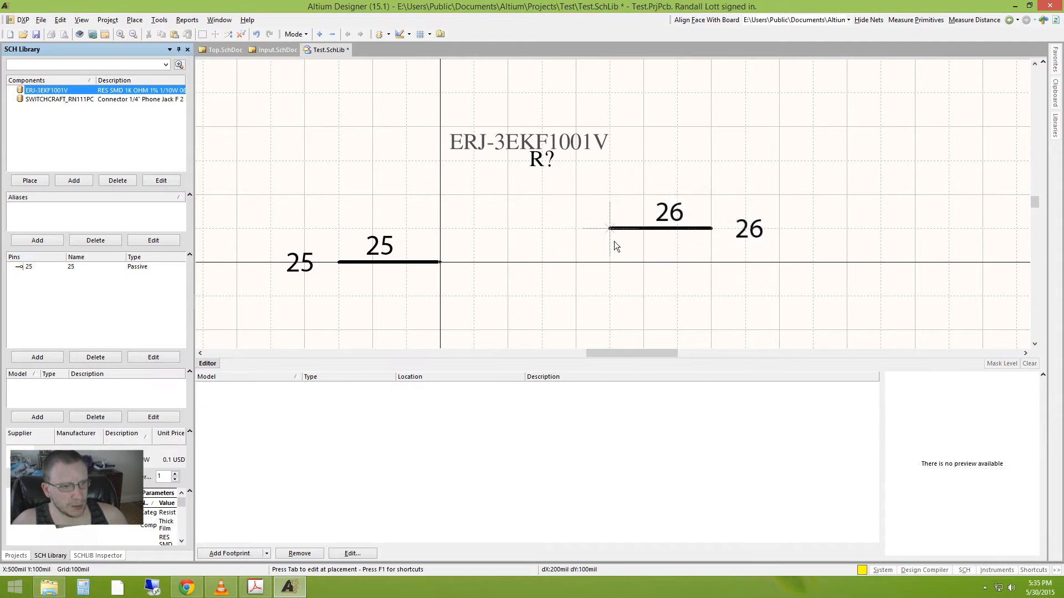
key(space)
key(space)
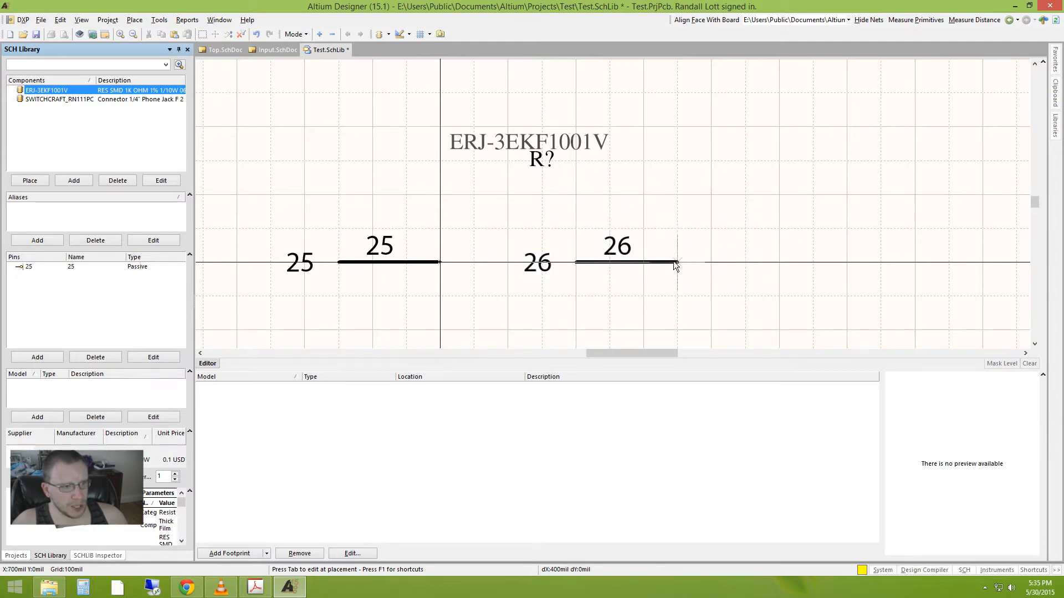
click(677, 262)
Flip the pin at the origin so that its connection end points away from the symbol body
drag(415, 263, 347, 264)
key(space)
key(space)
click(556, 292)
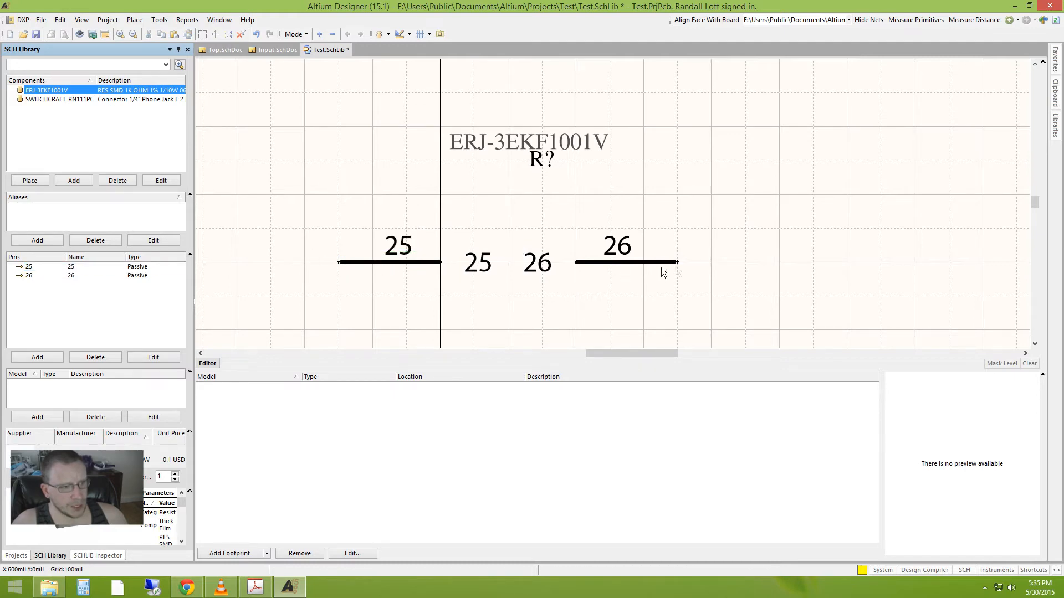
Shorten both pins to 200 mil and set pin 25's display name and designator to 1, with the name hidden
double_click(385, 265)
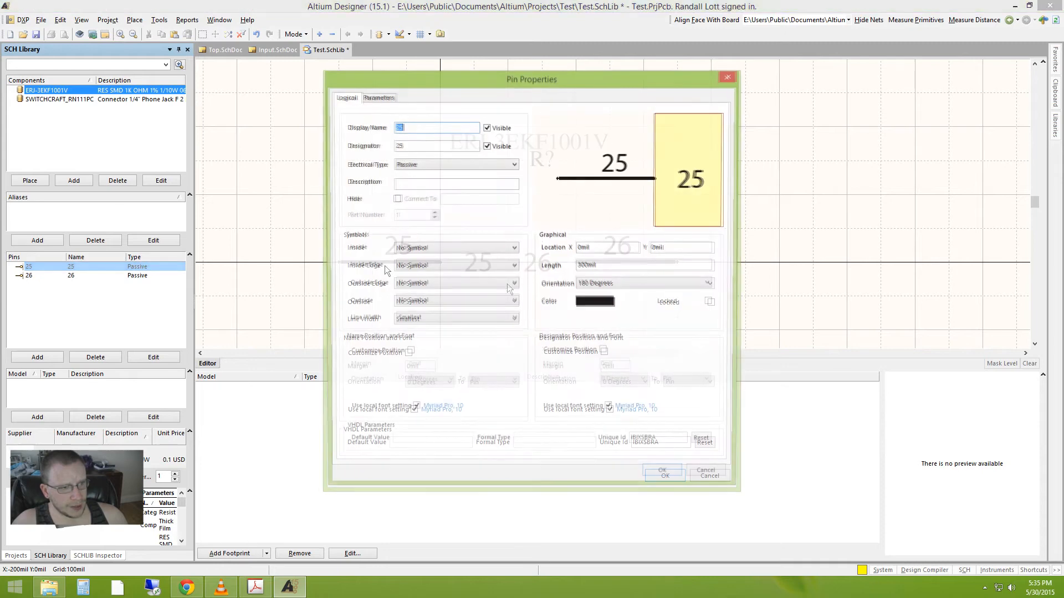
click(583, 270)
key(BackSpace)
text(2)
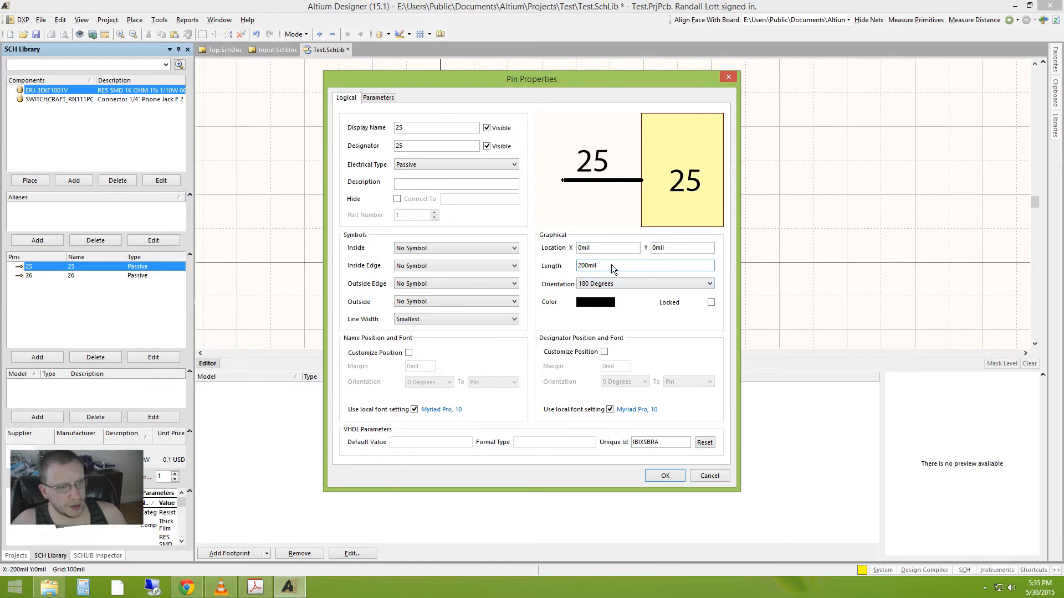
click(677, 477)
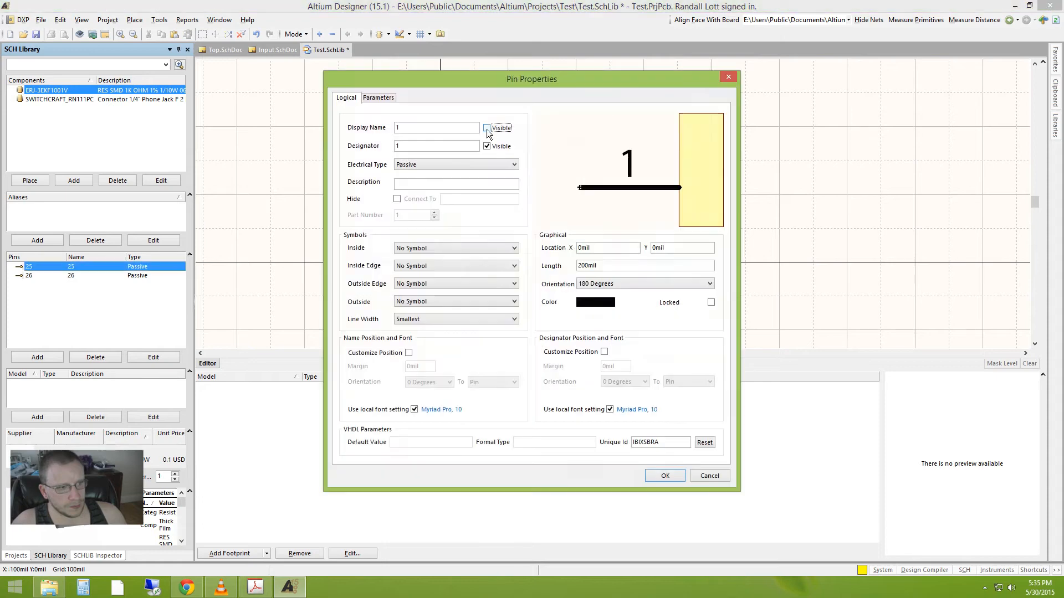
click(659, 475)
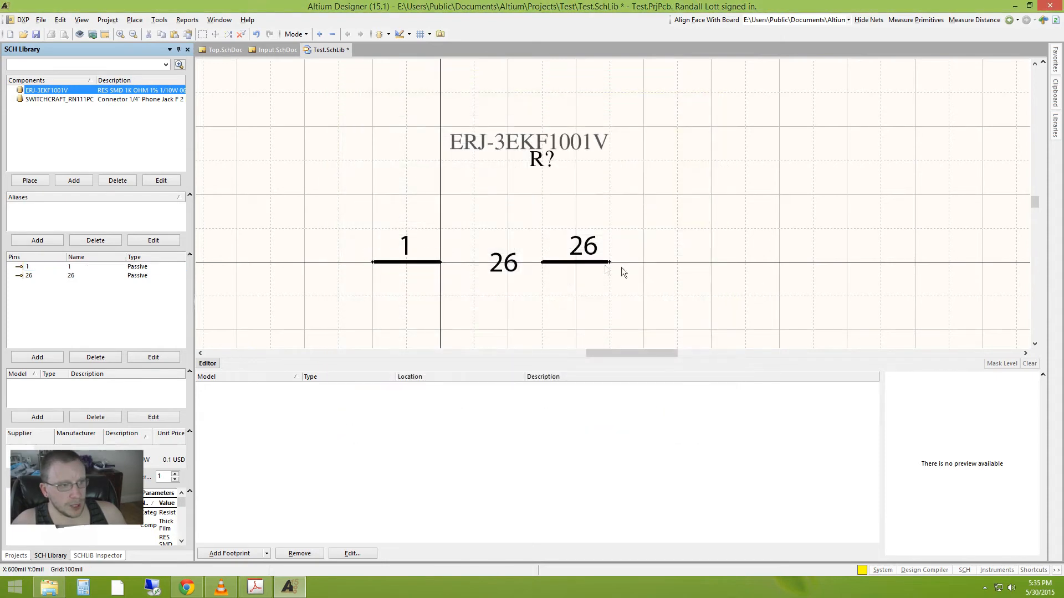
Set pin 26's display name and designator to 2 and hide the display name
double_click(595, 266)
text(2)
double_click(420, 145)
text(2)
click(665, 475)
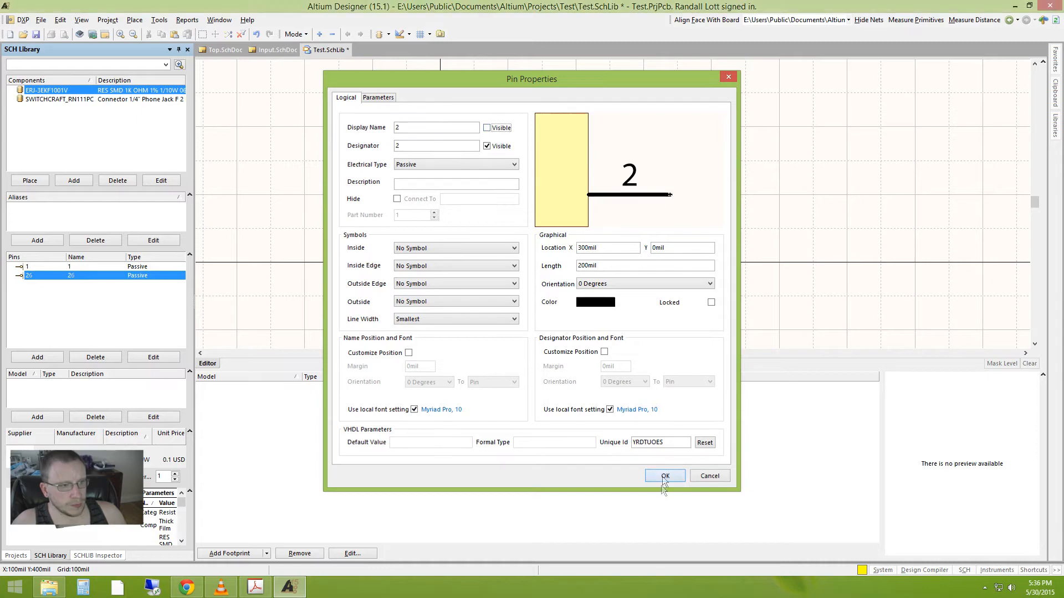
ctrl+scroll(463, 274, up, 1)
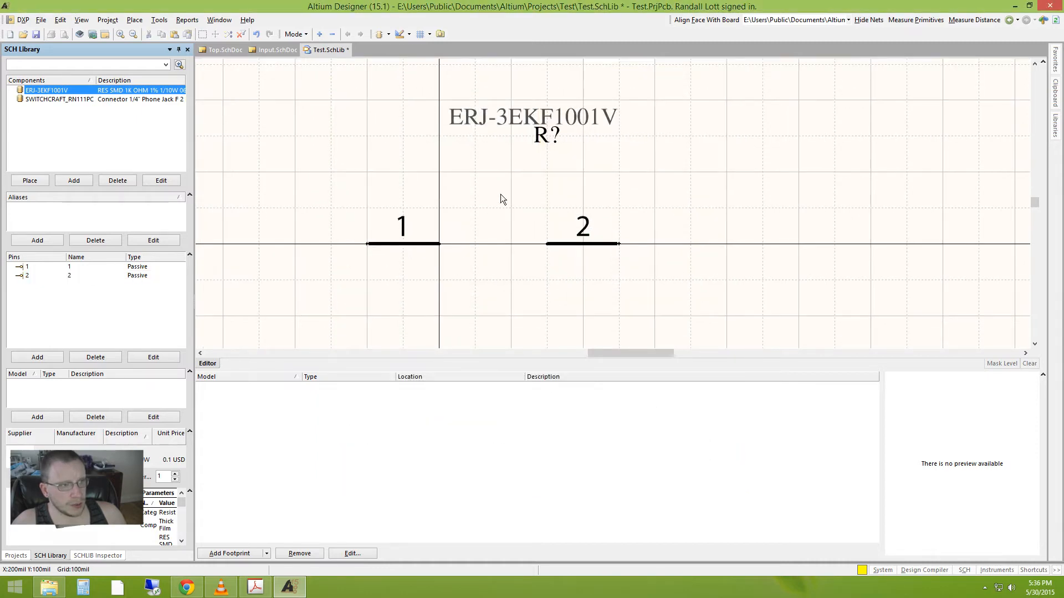
click(409, 34)
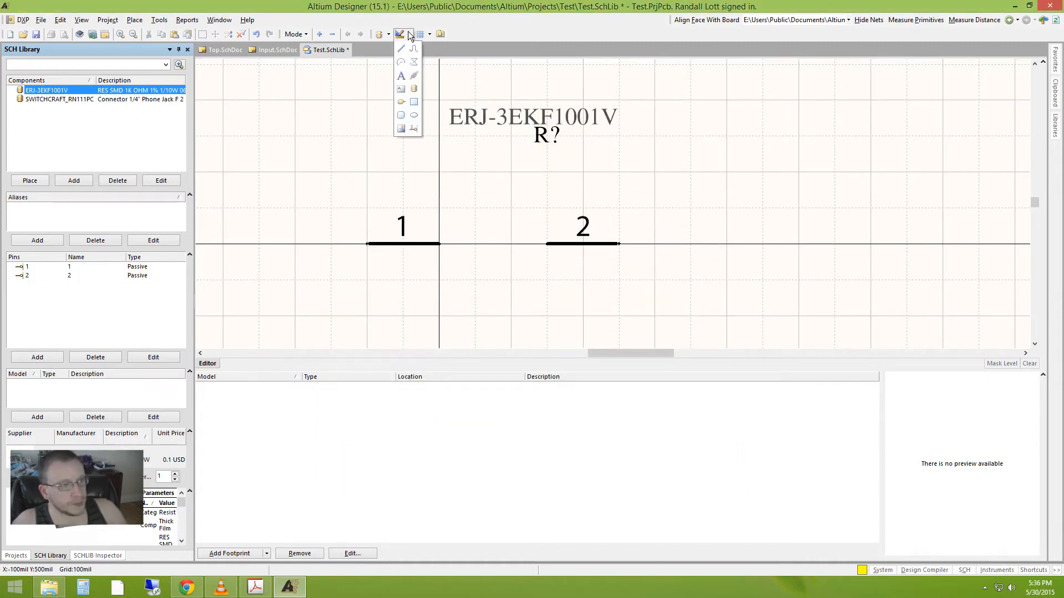
click(401, 50)
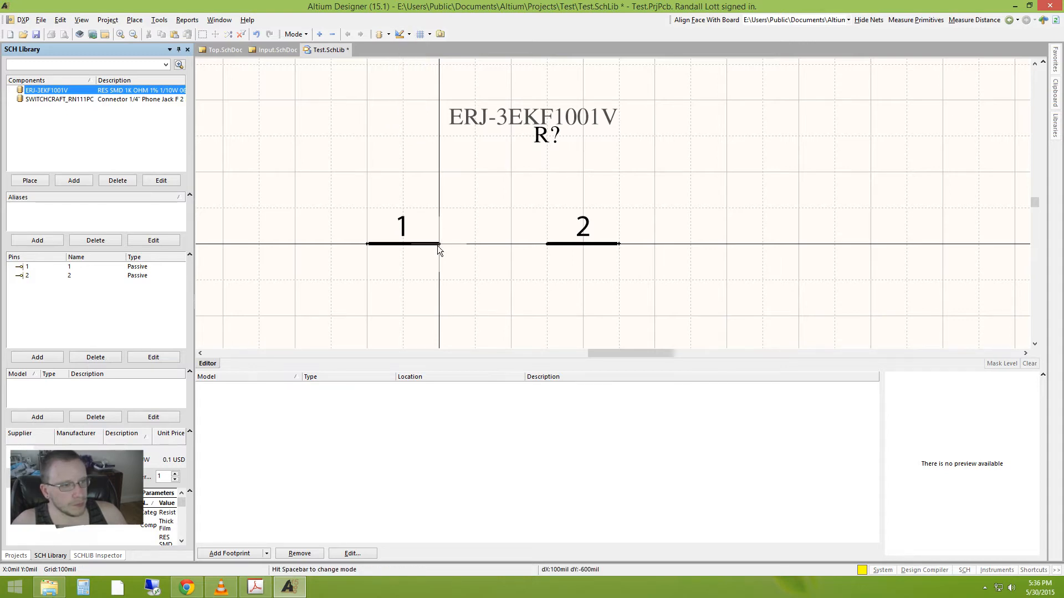
click(439, 244)
right_click(443, 215)
right_click(443, 215)
right_click(462, 212)
click(417, 131)
Set the snap grid size to 50 mil
click(421, 34)
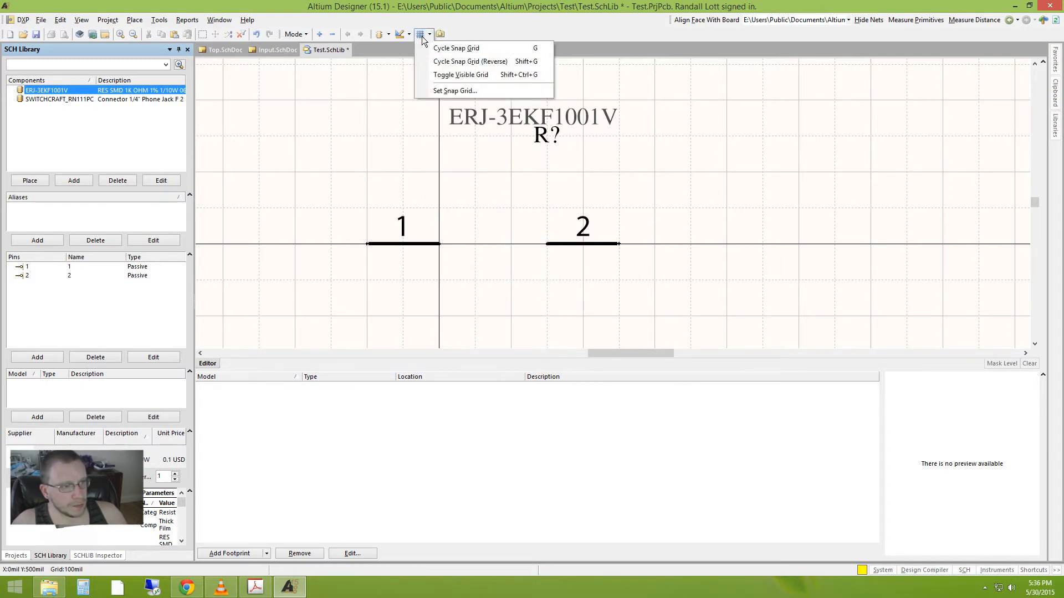
click(453, 92)
drag(462, 298, 434, 301)
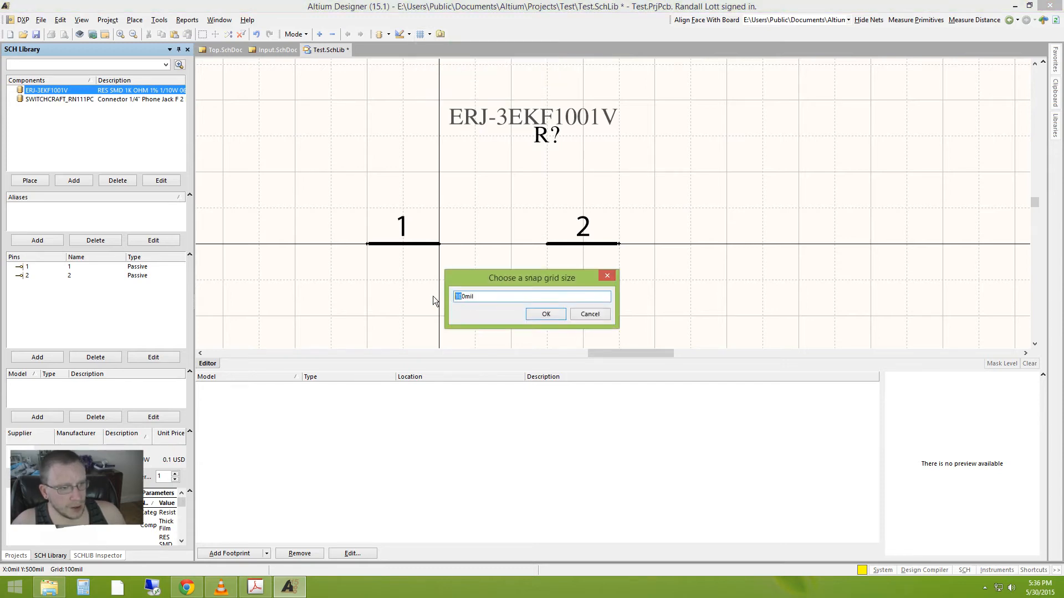
text(5)
click(545, 317)
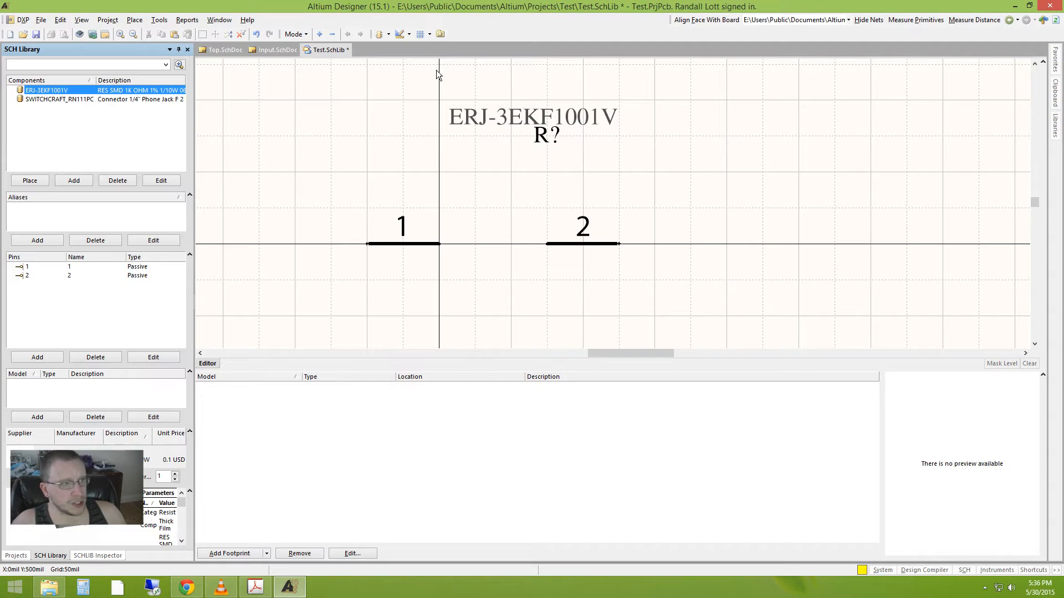
Draw a closed rectangular resistor body 300 mil wide and 100 mil high between the two pins using lines
click(401, 38)
click(400, 47)
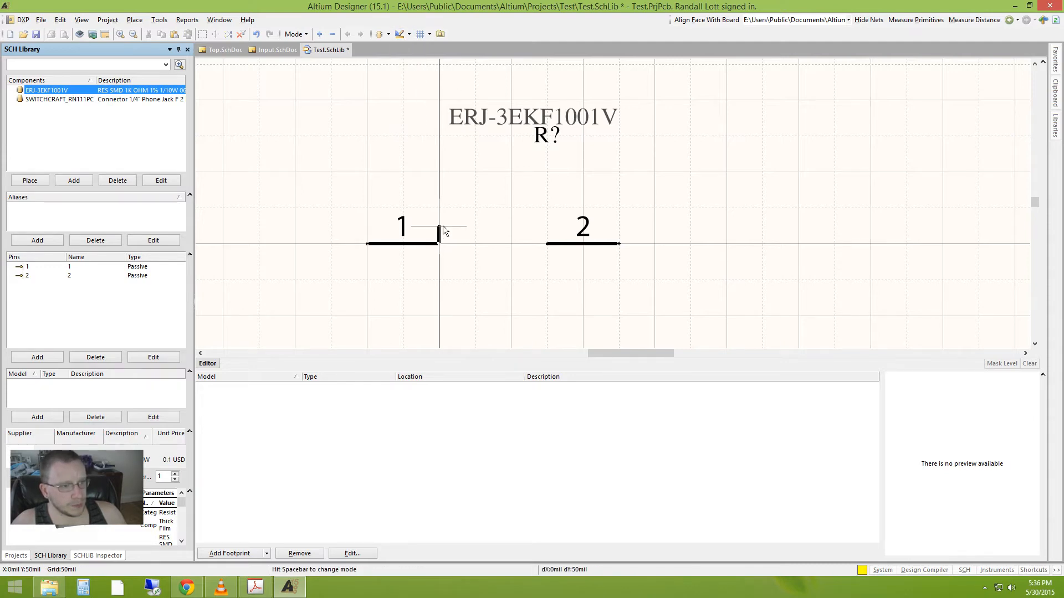
click(442, 227)
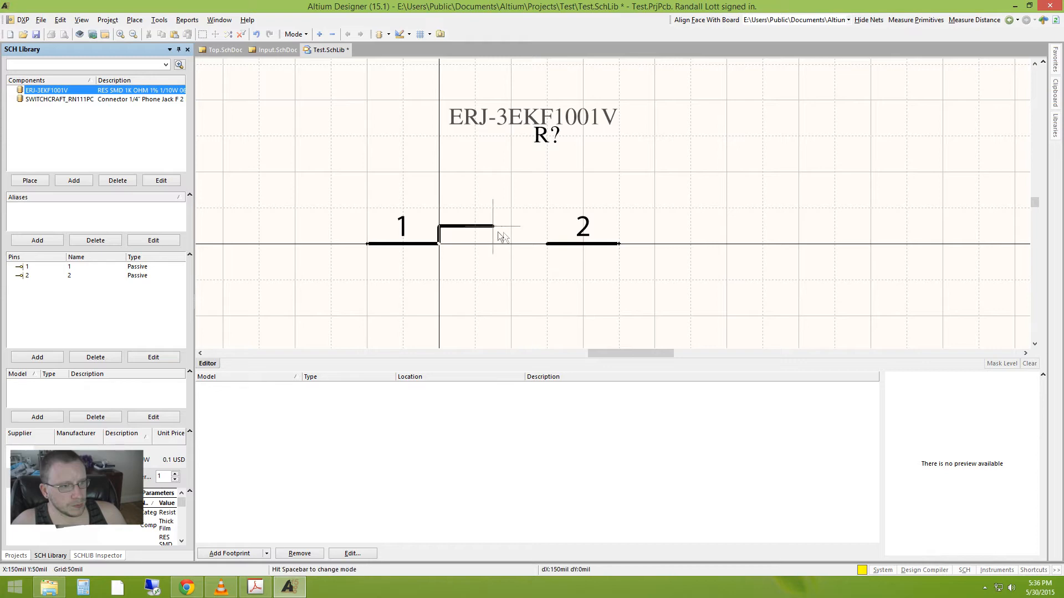
click(547, 226)
click(547, 262)
click(440, 262)
click(439, 244)
right_click(539, 201)
right_click(570, 192)
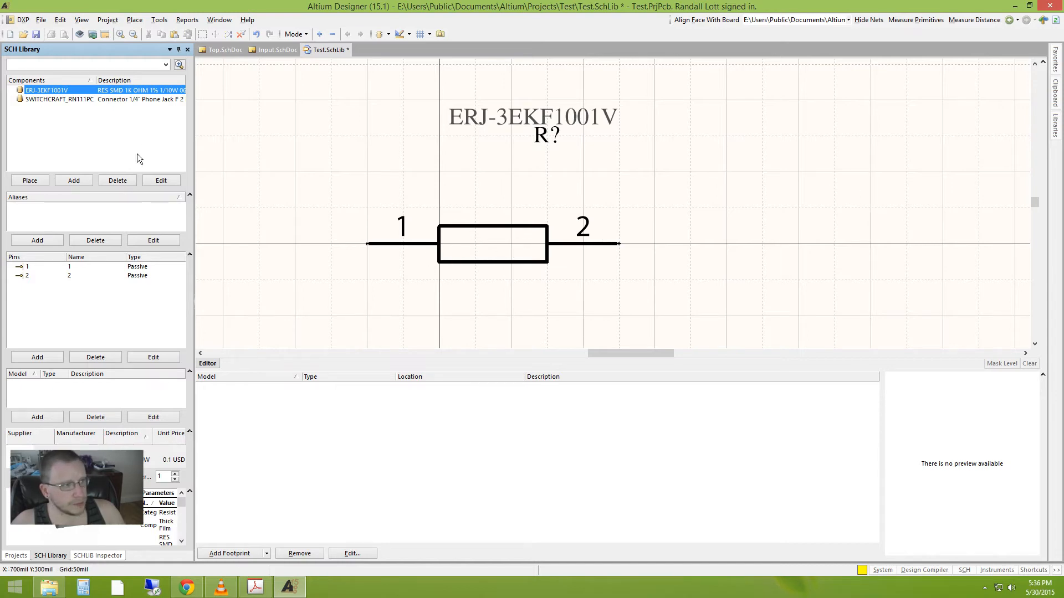
Hide the Manufacturer Part Number parameter and make the Resistance (Ohms) parameter visible on the resistor component
click(63, 92)
double_click(63, 92)
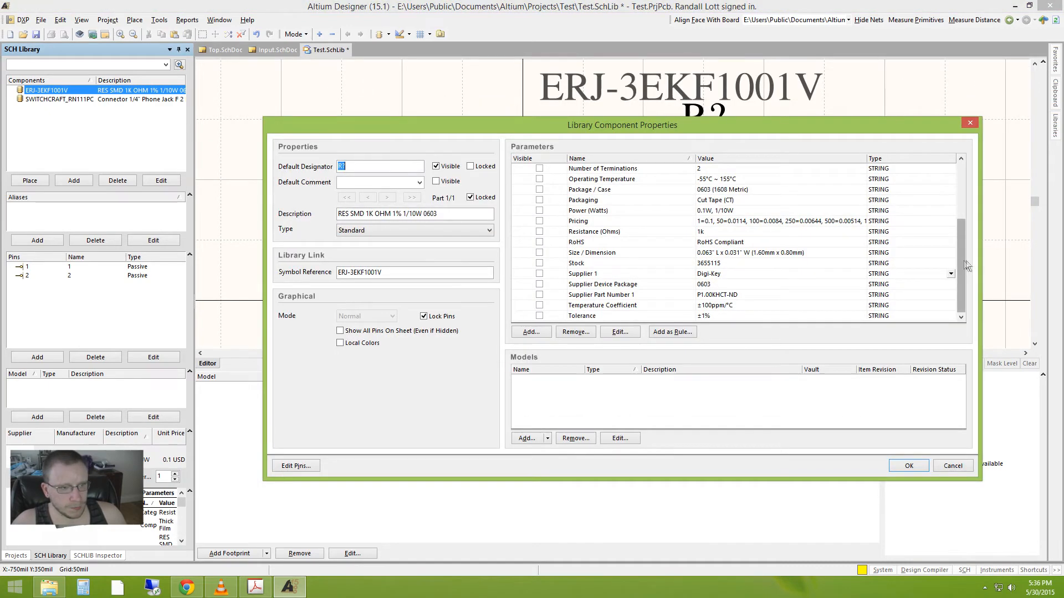
drag(963, 260, 955, 190)
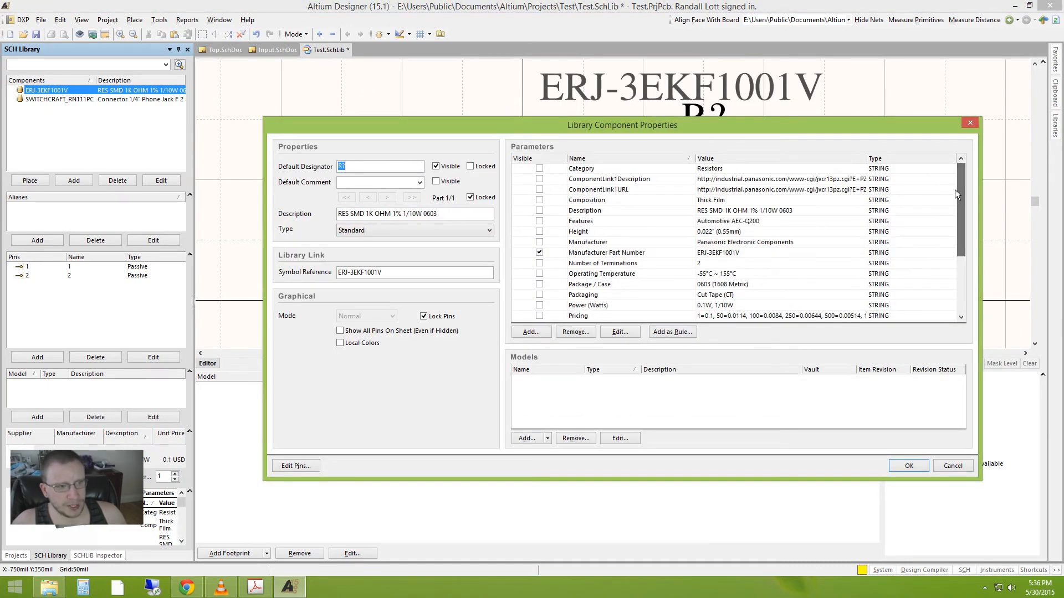
click(542, 253)
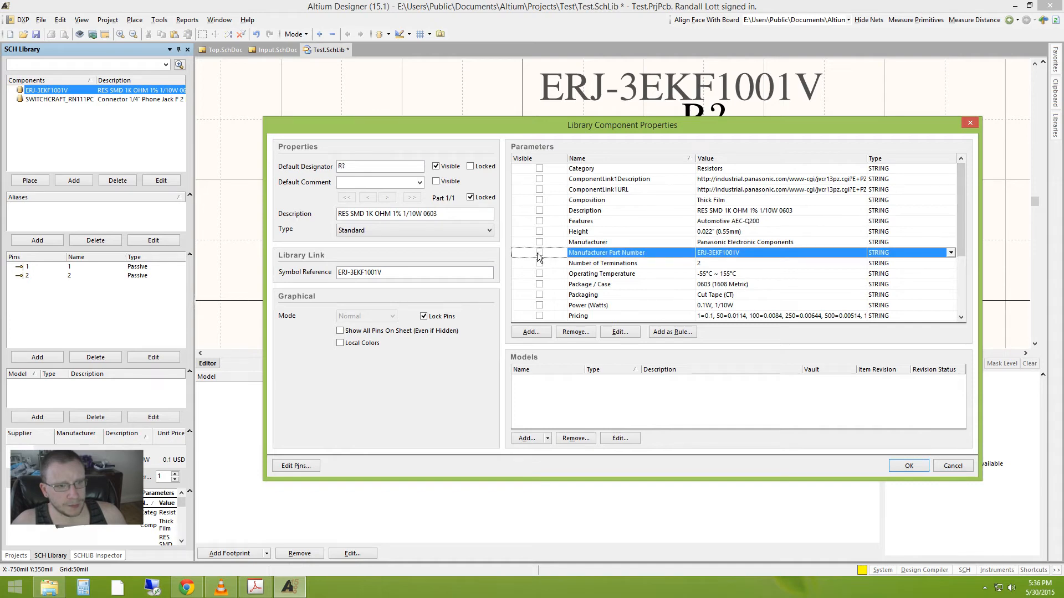
drag(965, 201, 960, 275)
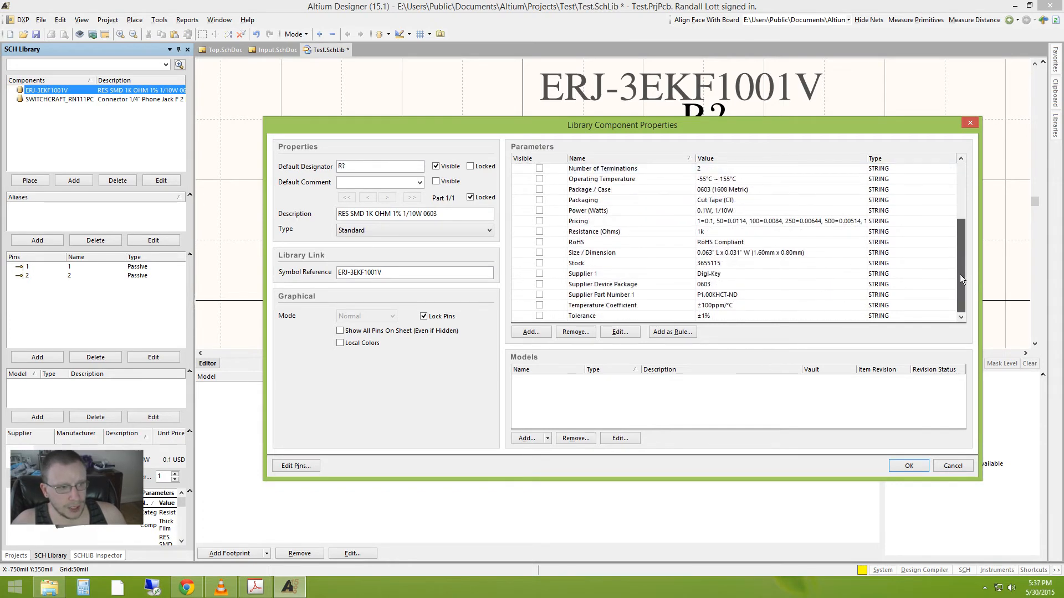
click(540, 232)
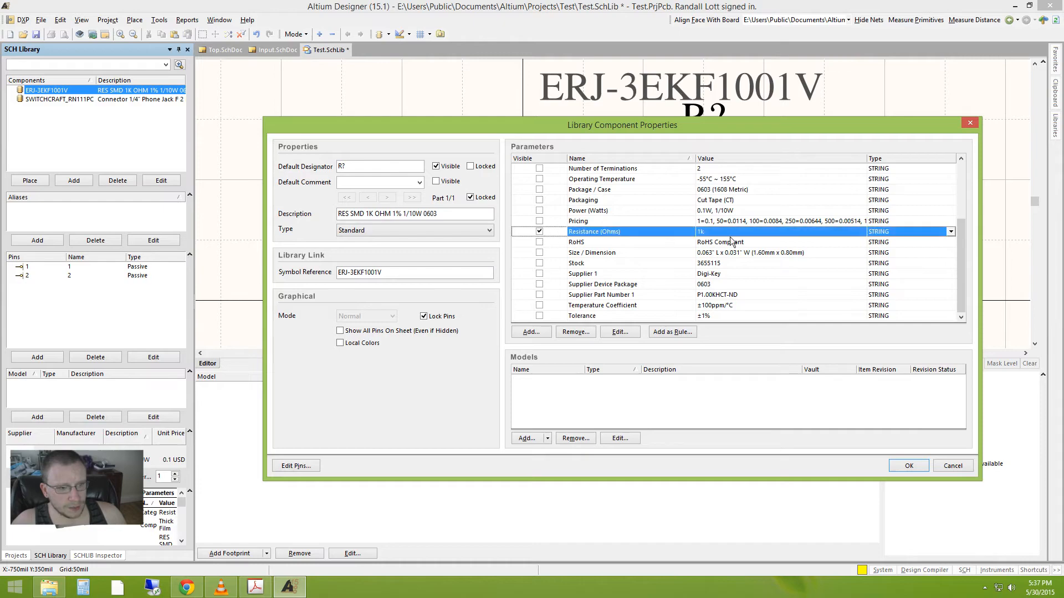
click(908, 466)
Move the 1k resistance text from the far corner of the sheet to below the resistor body
ctrl+scroll(806, 206, down, 6)
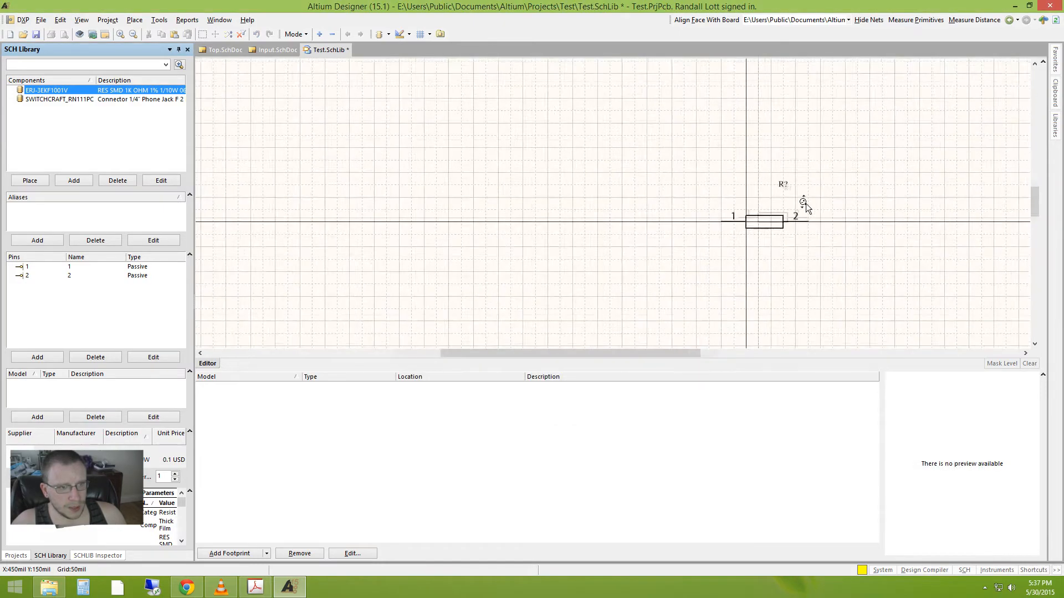
mouse_move(881, 133)
mouse_down()
mouse_move(826, 182)
mouse_move(656, 177)
mouse_up()
ctrl+scroll(857, 156, up, 9)
ctrl+scroll(656, 177, down, 4)
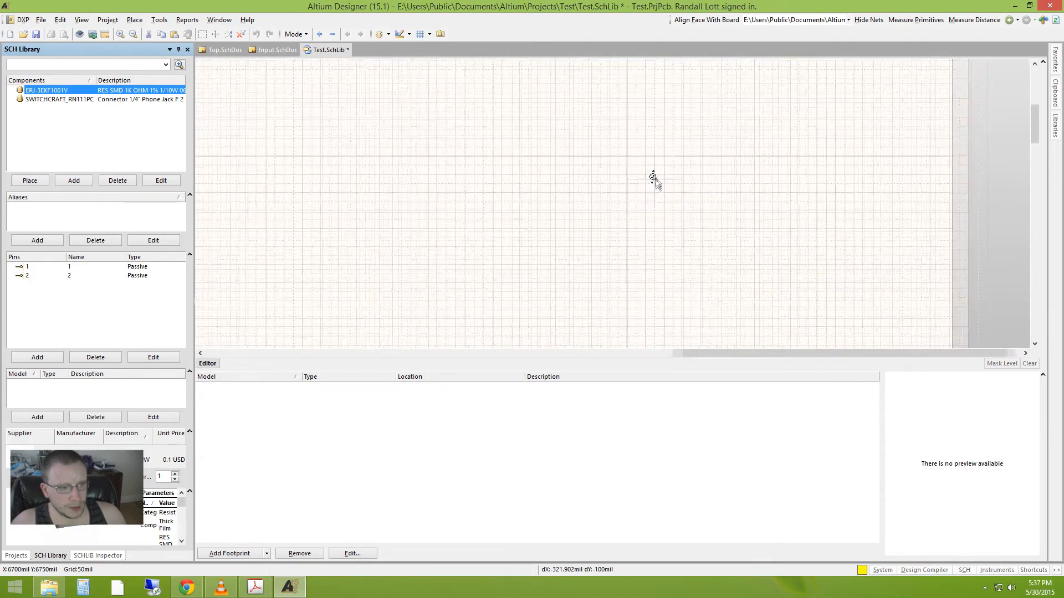
drag(227, 419, 442, 179)
ctrl+scroll(347, 248, up, 6)
right_drag(479, 148, 551, 261)
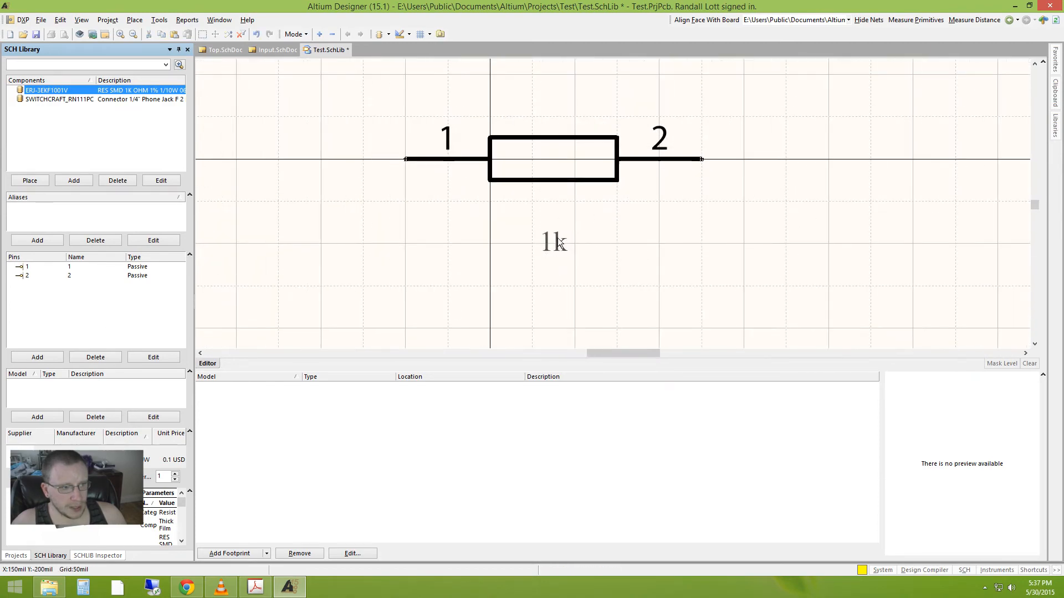
Center the 1k resistance text inside the resistor body and place the R? designator just above it
double_click(557, 240)
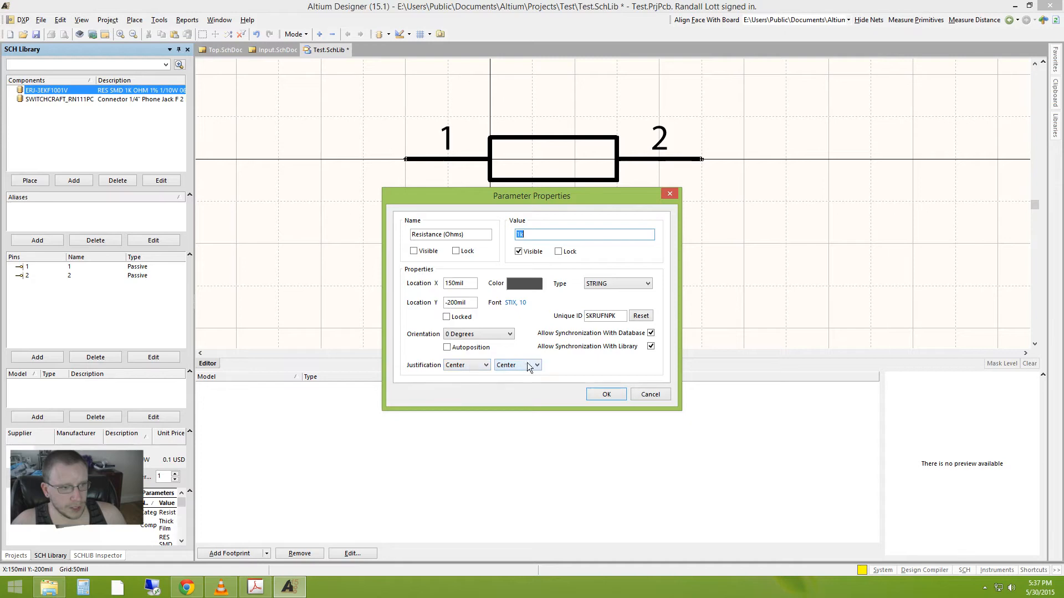
click(605, 394)
drag(561, 250, 554, 159)
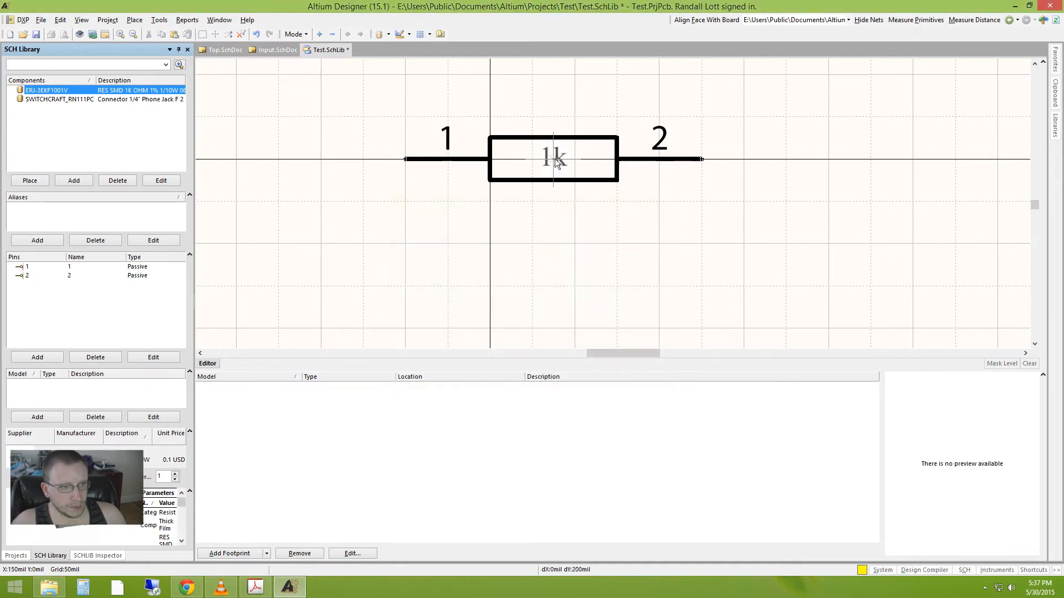
right_drag(730, 160, 793, 302)
drag(686, 178, 625, 258)
right_drag(723, 225, 661, 146)
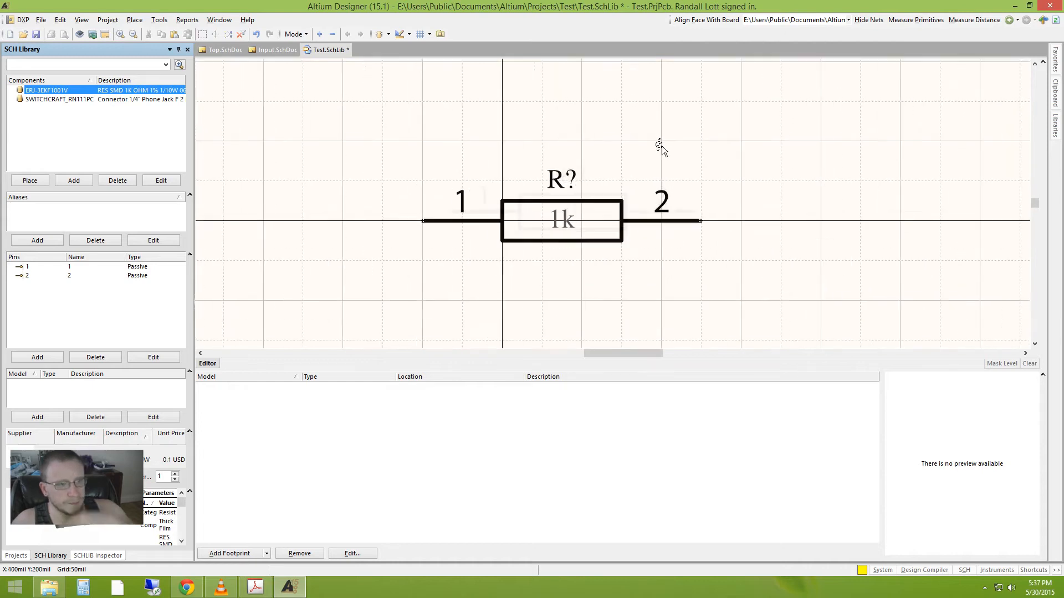
ctrl+scroll(654, 156, down, 1)
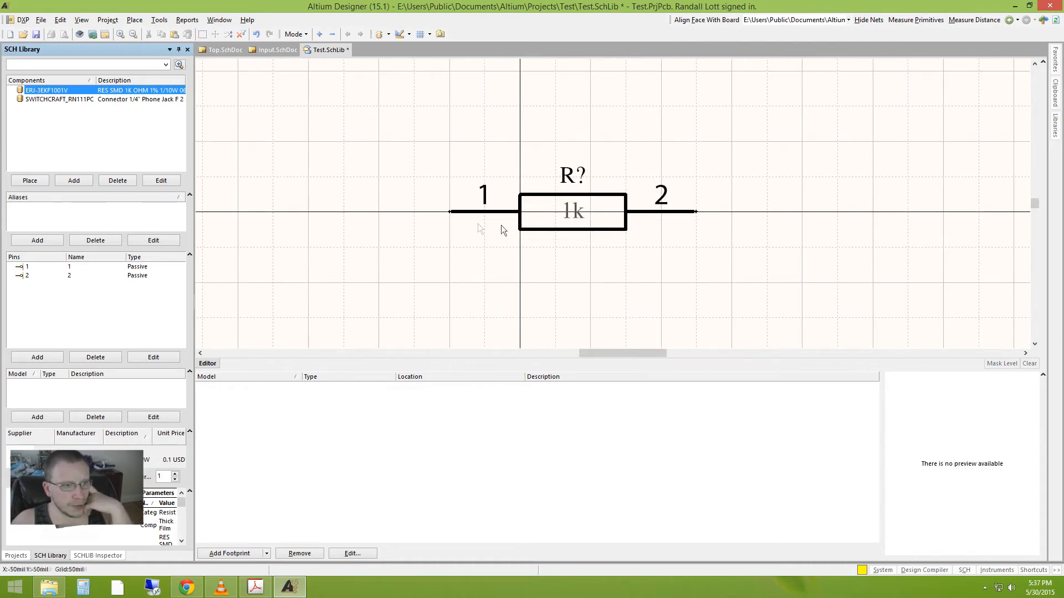
Hide the designators of resistor pins 1 and 2, and save the schematic library
double_click(472, 212)
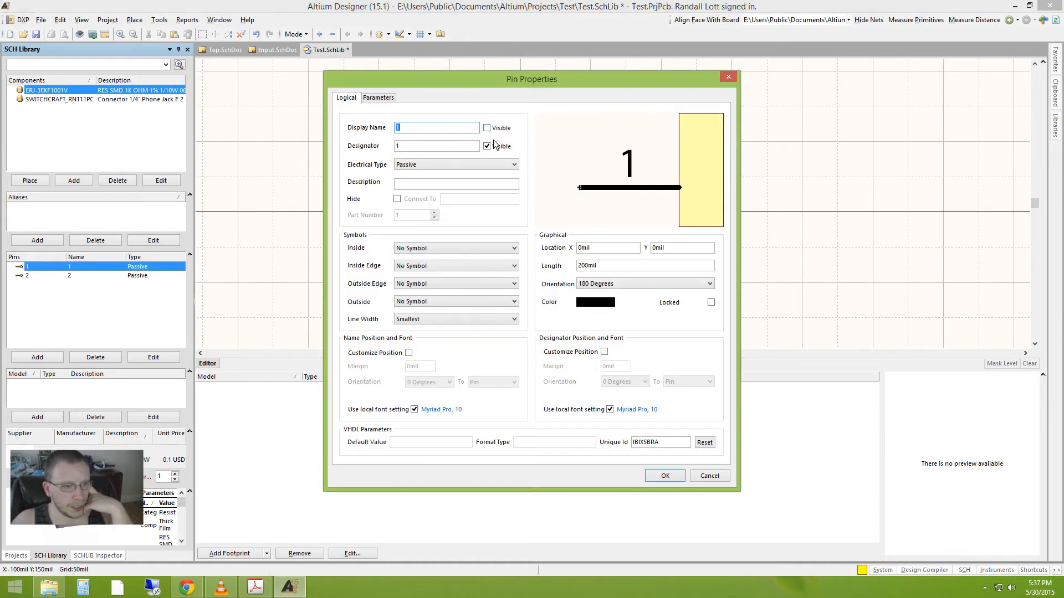
click(489, 148)
key(Return)
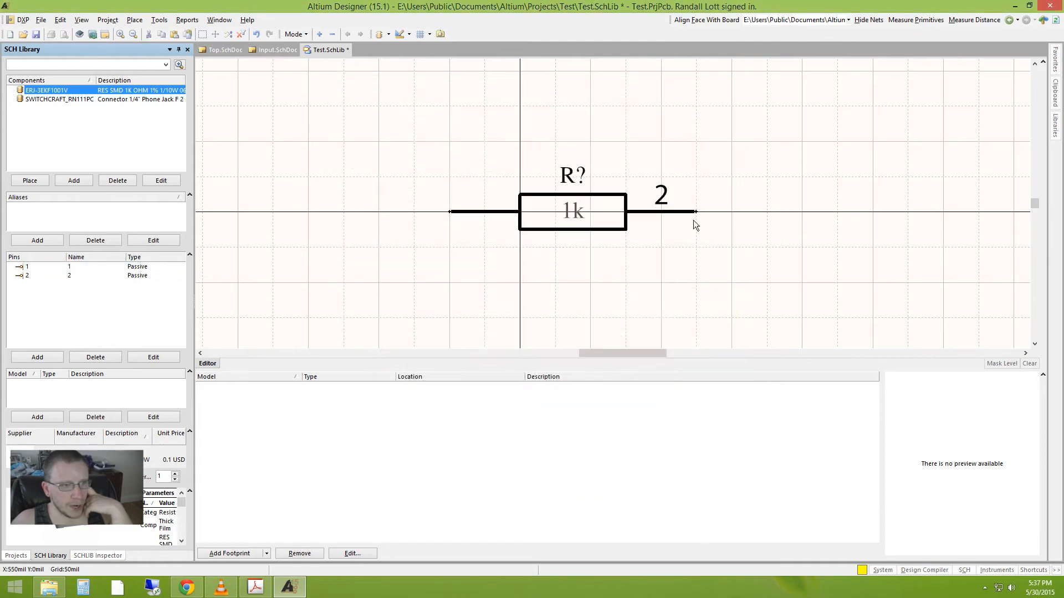
double_click(678, 217)
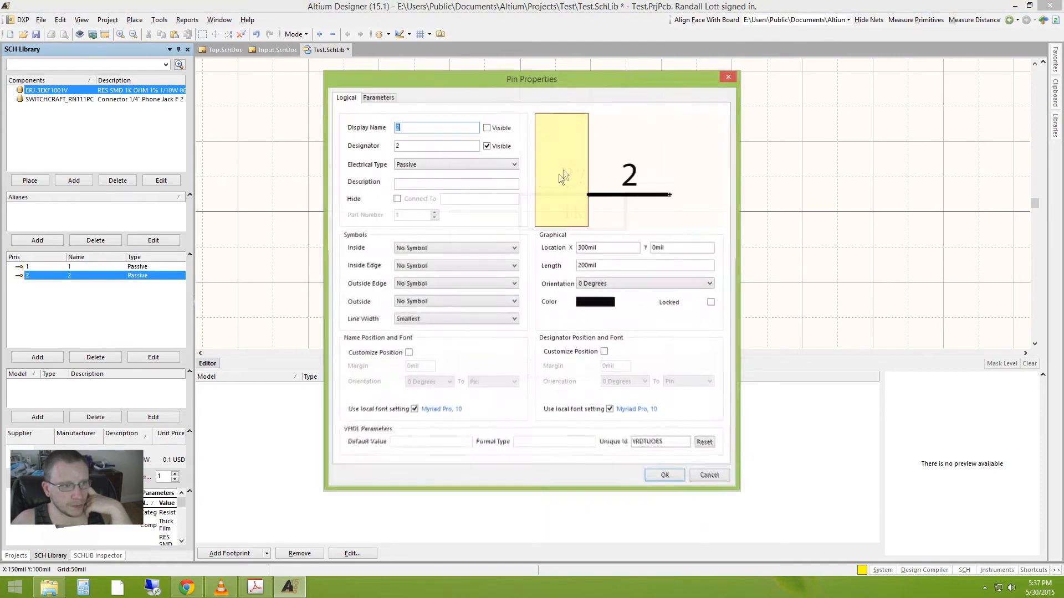
click(489, 147)
click(665, 475)
ctrl+scroll(557, 185, up, 2)
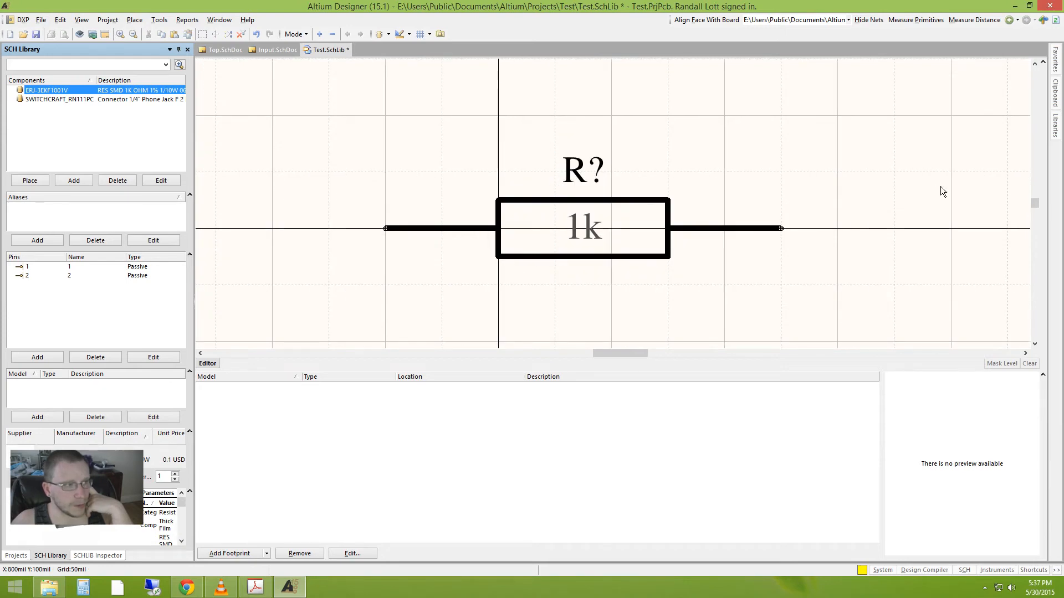
click(36, 35)
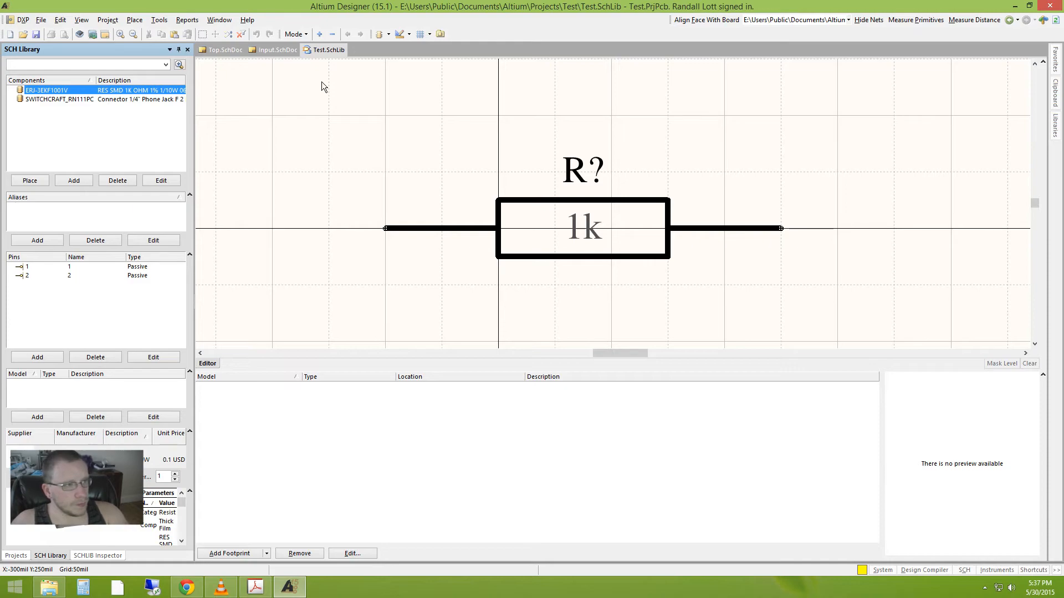
Switch to Top.SchDoc and add a new PCB library to the Test.PrjPcb project
click(214, 49)
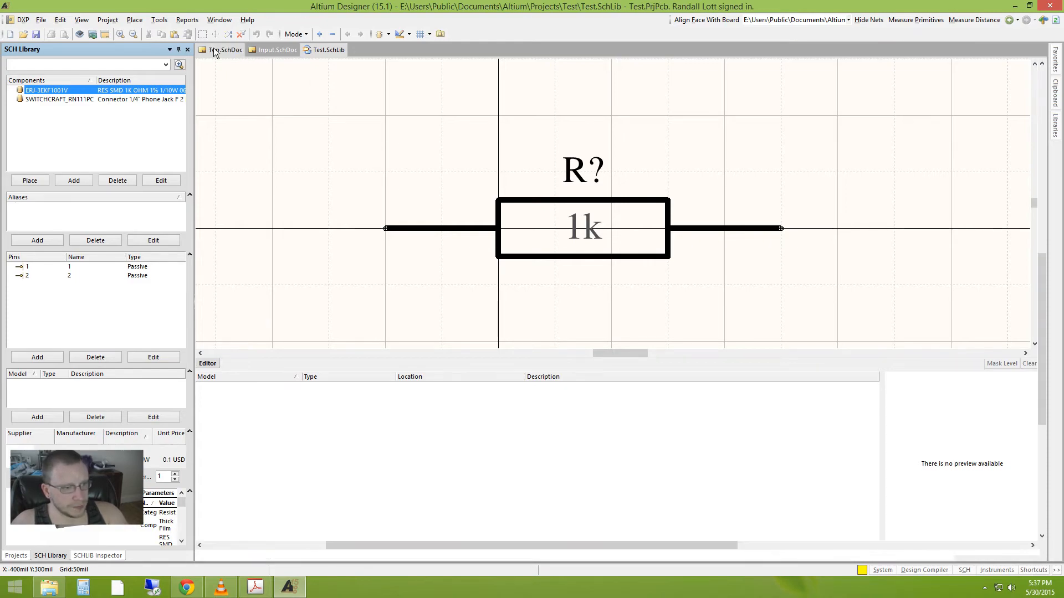
mouse_move(810, 177)
right_down()
mouse_move(802, 190)
mouse_move(810, 168)
right_up()
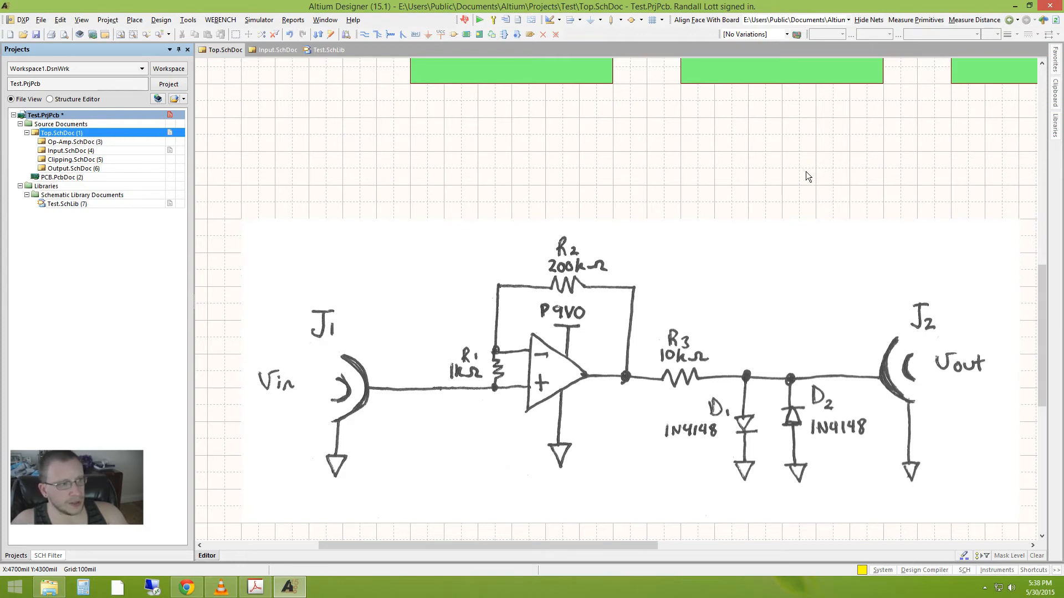
right_click(86, 117)
mouse_move(145, 159)
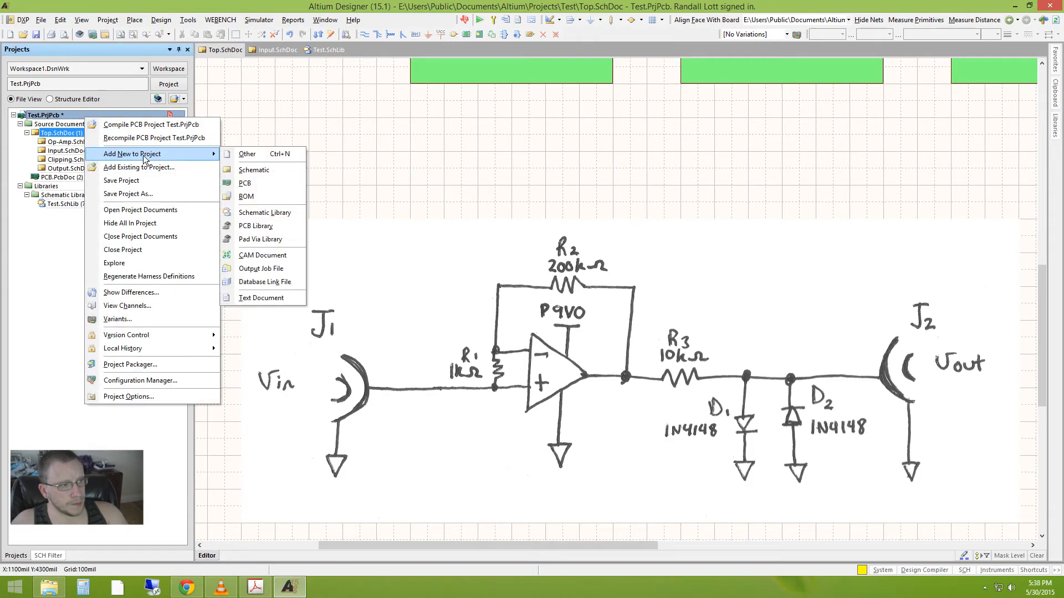
click(272, 227)
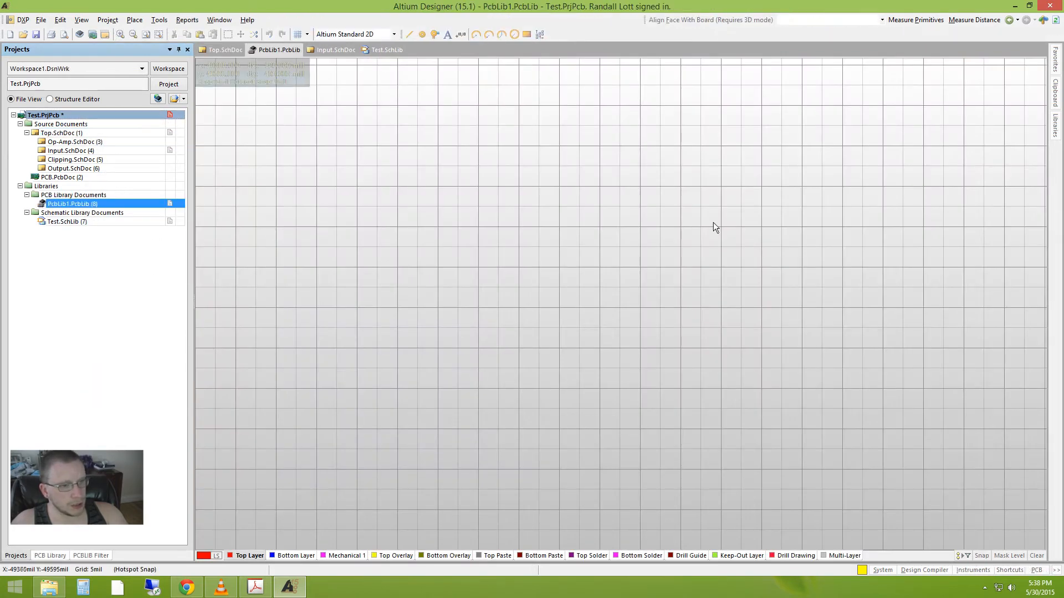
ctrl+scroll(486, 200, down, 8)
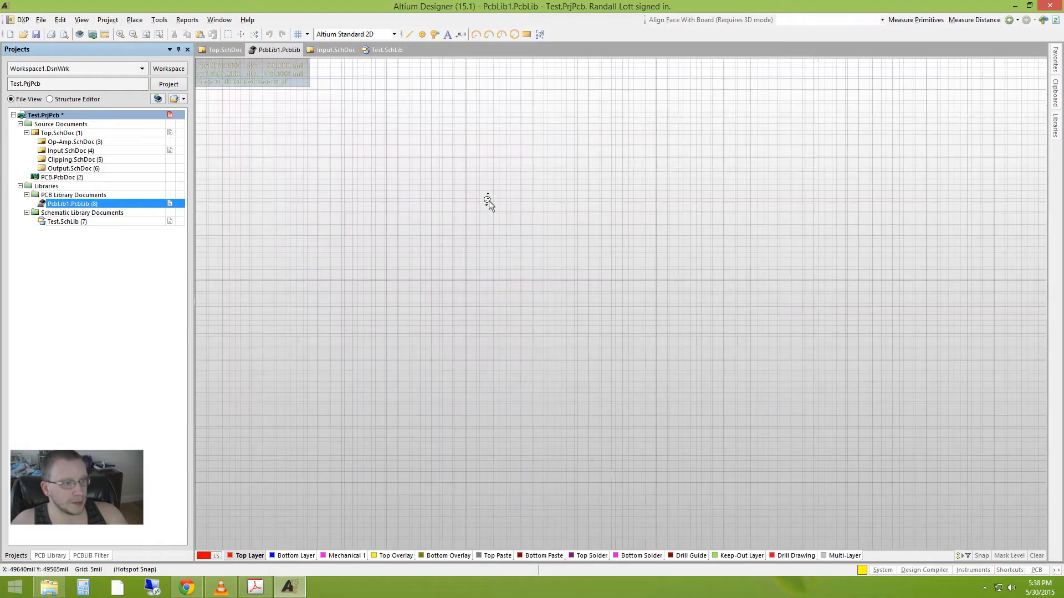
right_click(623, 171)
key(Escape)
ctrl+scroll(512, 261, up, 4)
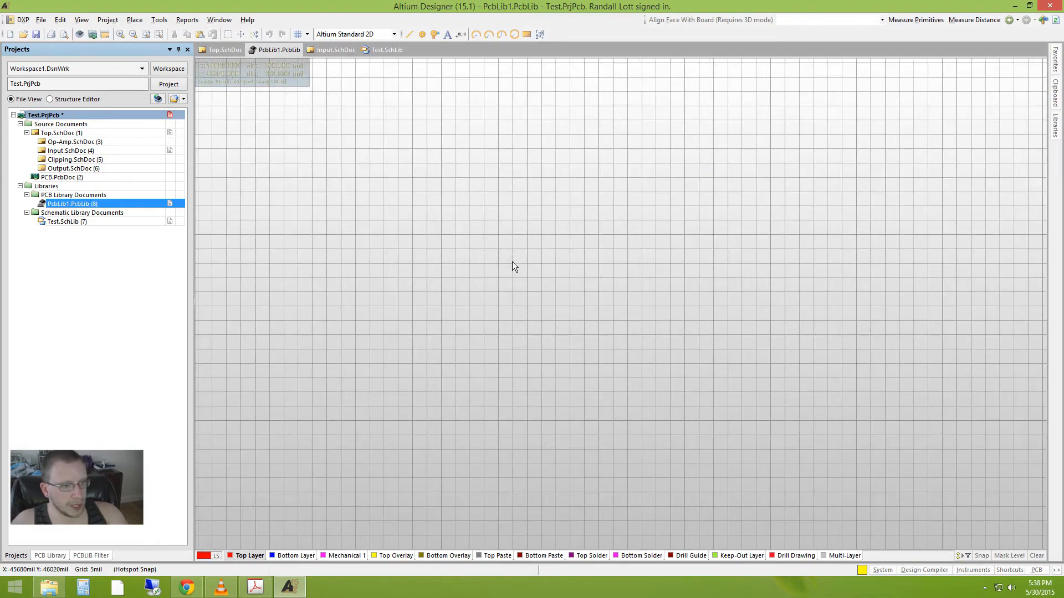
right_click(512, 261)
mouse_move(579, 364)
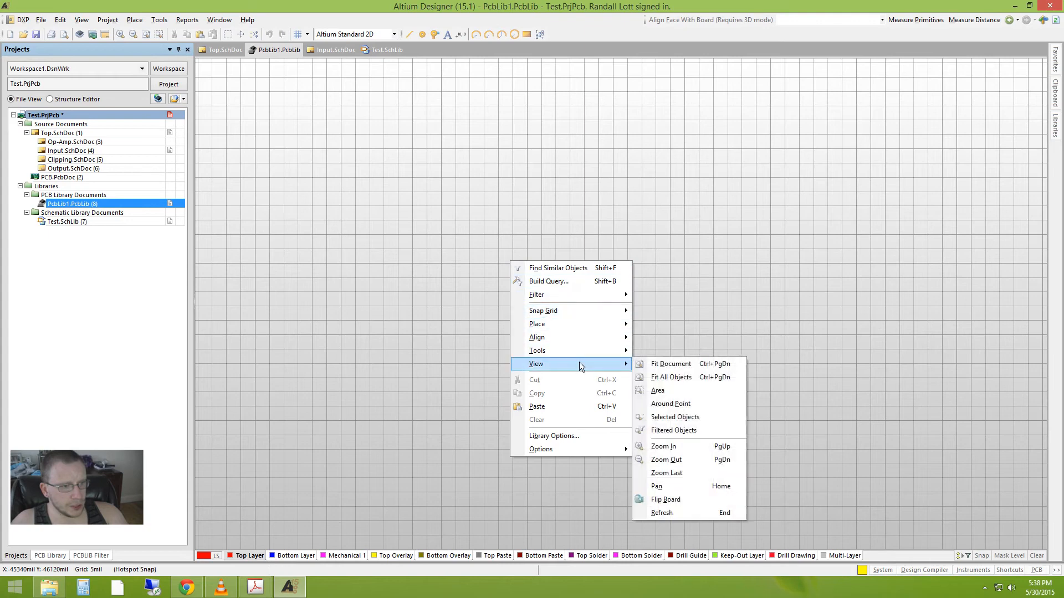
click(703, 377)
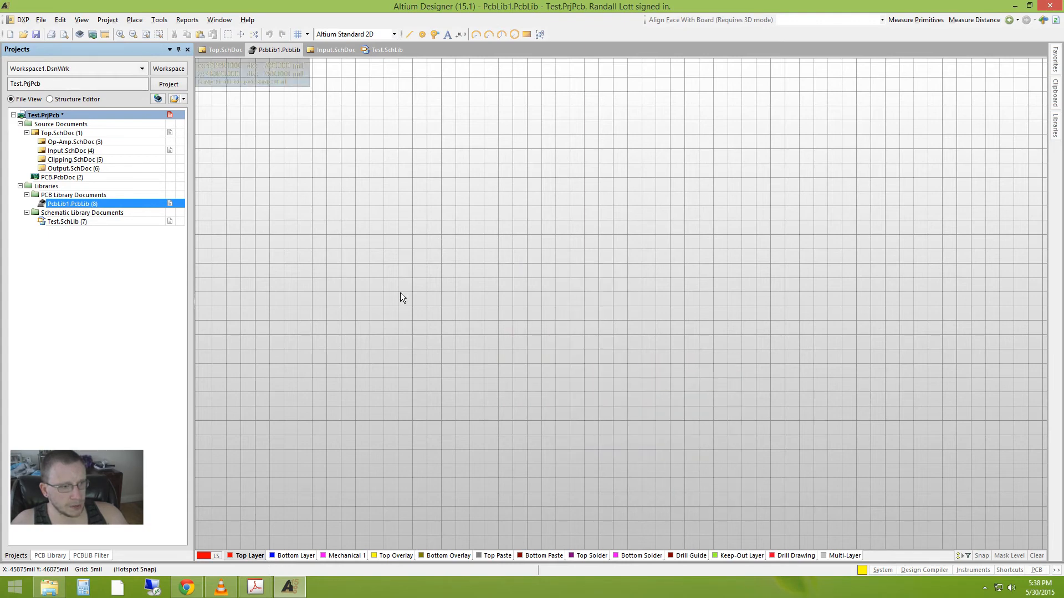
right_drag(451, 328, 507, 296)
right_click(520, 287)
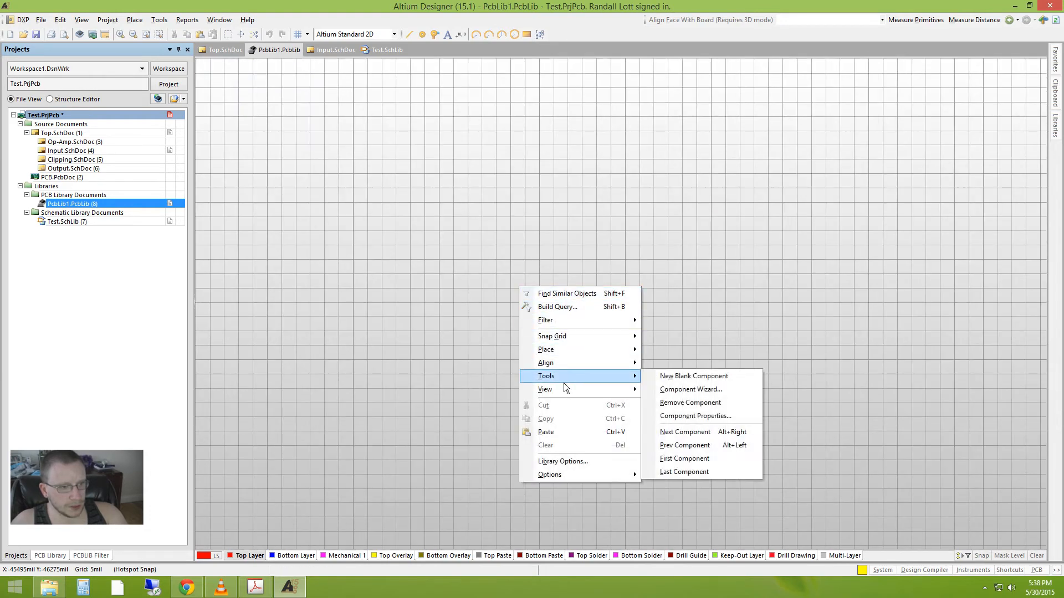
mouse_move(560, 389)
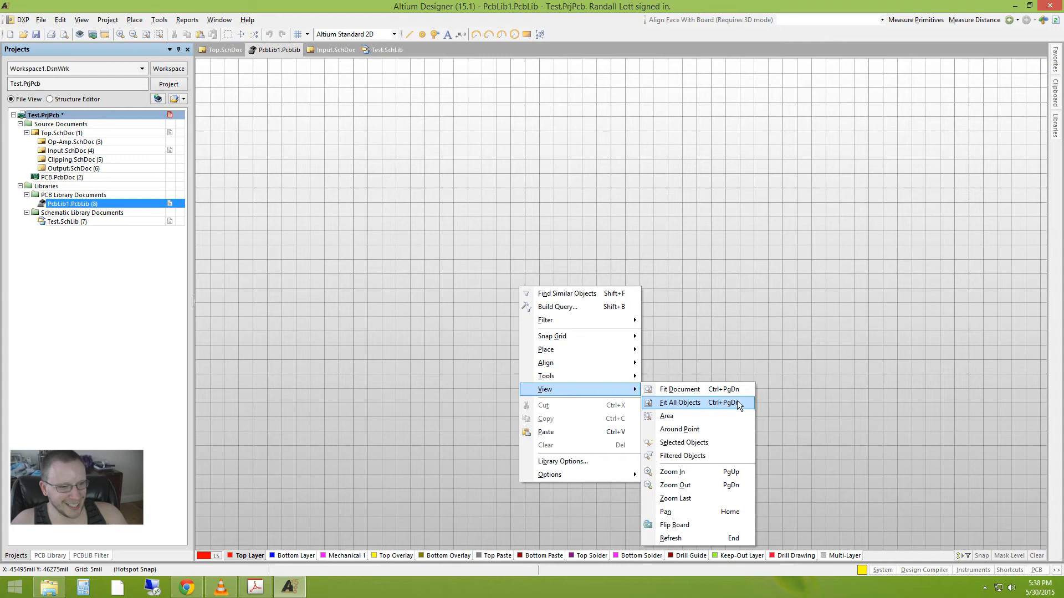
click(727, 388)
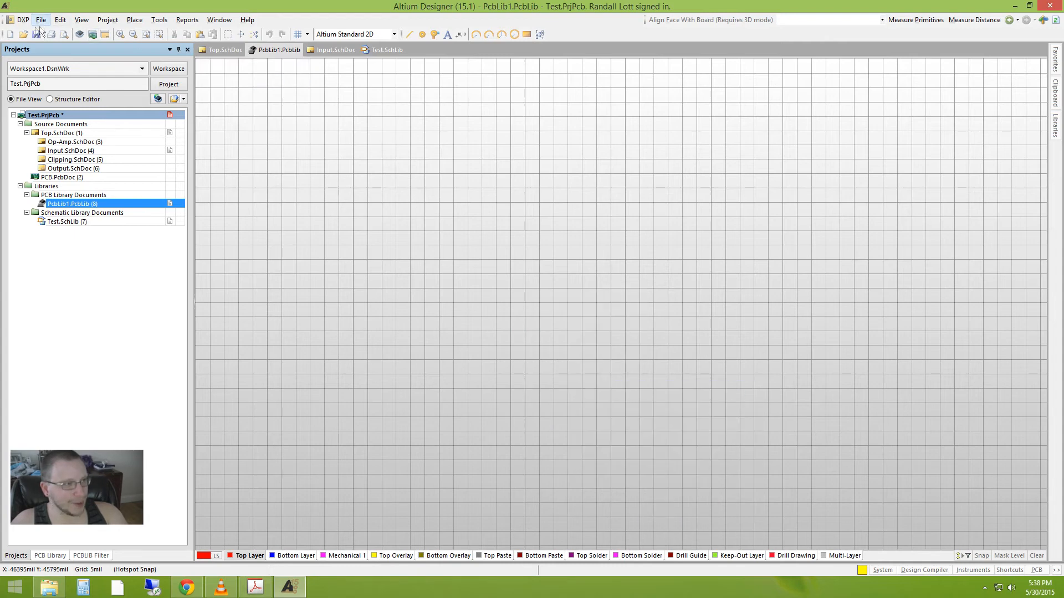
Set the reference point of the blank footprint to its center
click(56, 24)
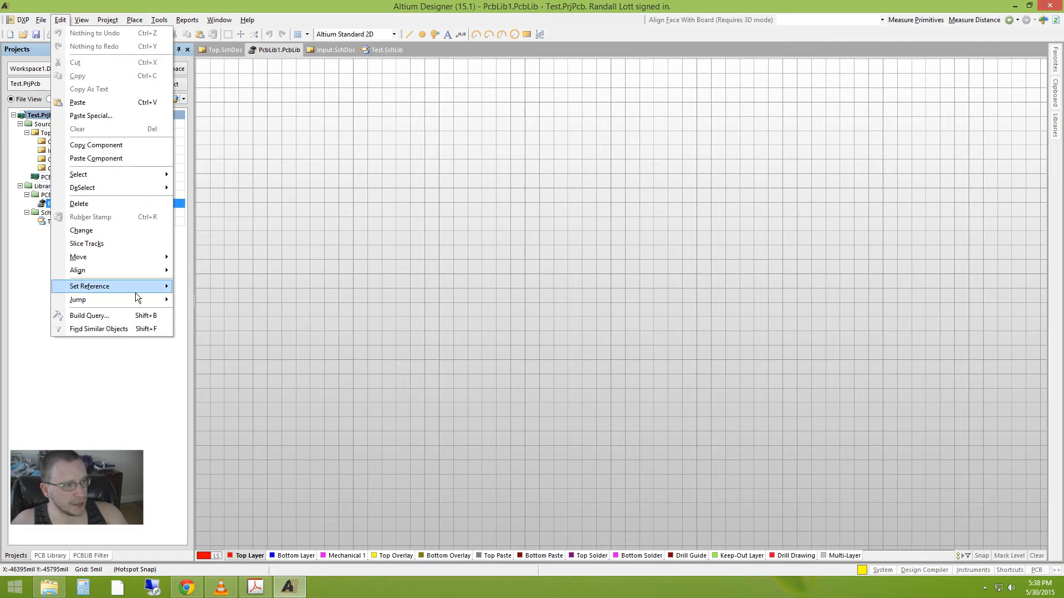
mouse_move(136, 289)
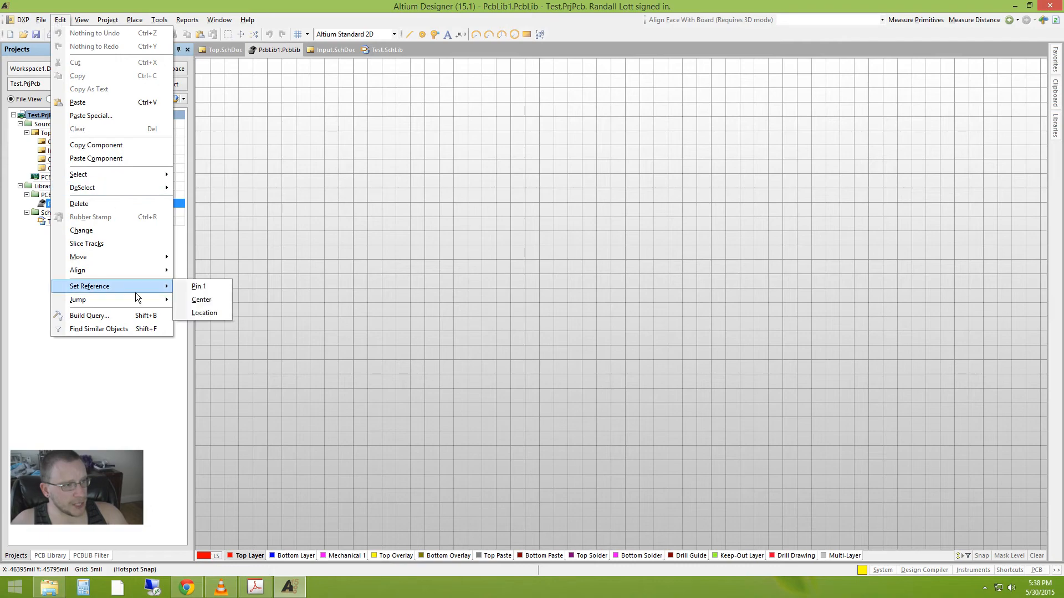
click(225, 302)
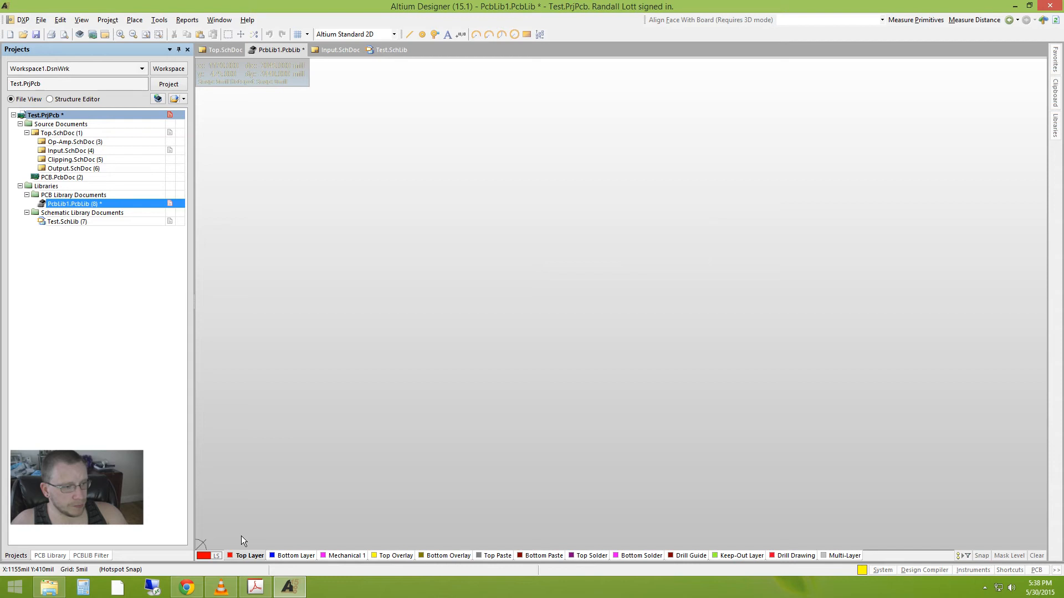
Set the blank footprint's reference to a picked location in the open workspace
click(45, 21)
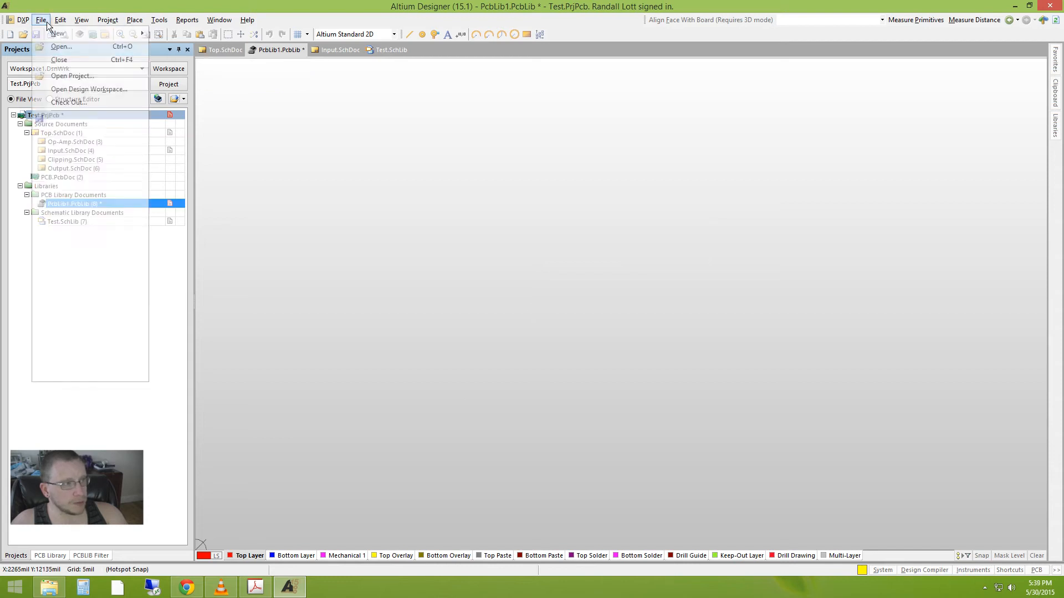
mouse_move(60, 19)
mouse_move(126, 287)
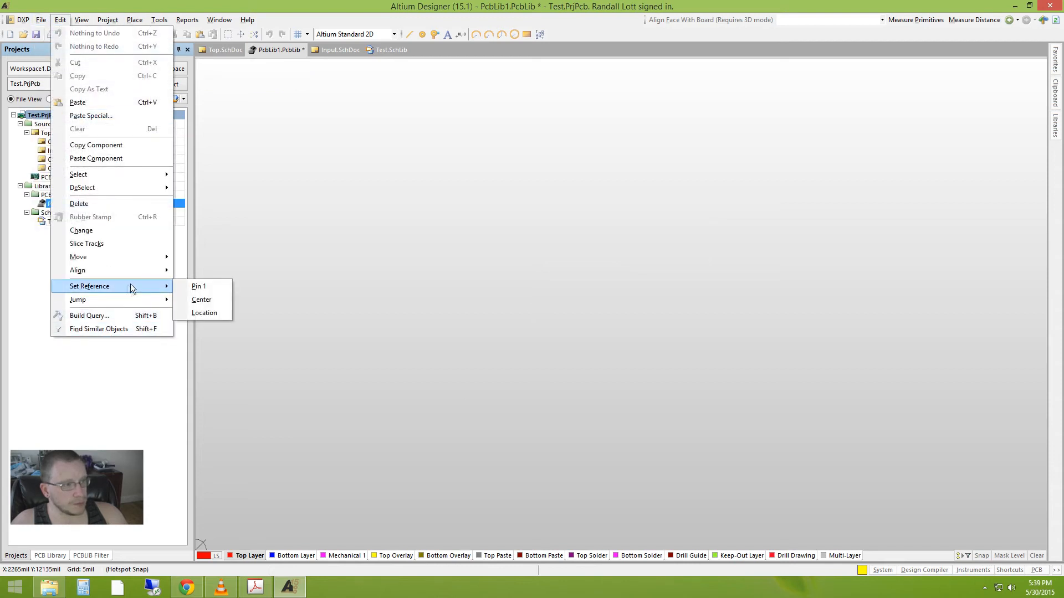
click(205, 313)
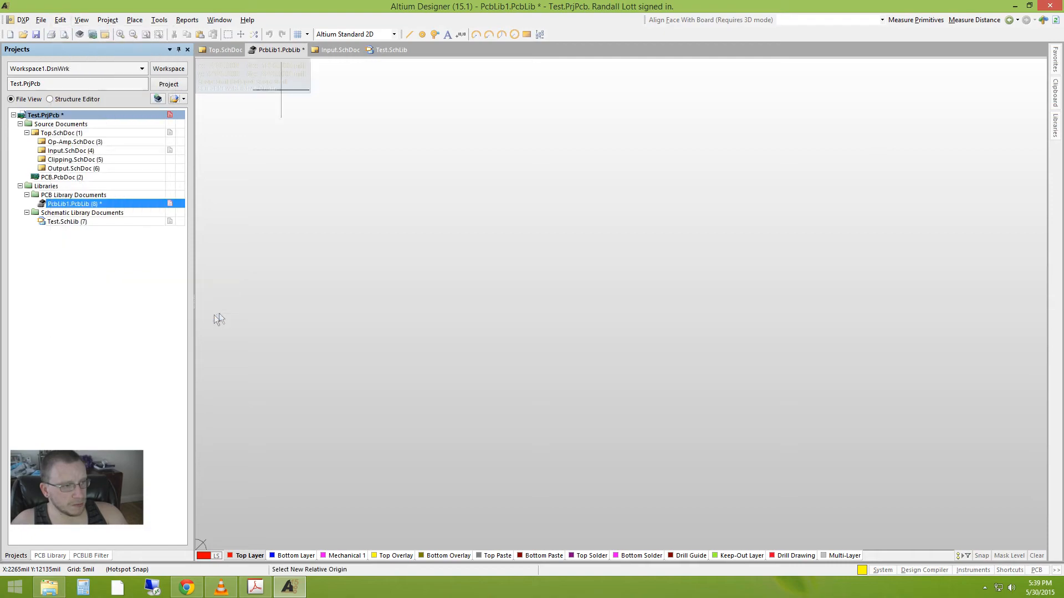
click(489, 324)
right_click(548, 347)
click(495, 322)
ctrl+scroll(494, 320, up, 10)
right_drag(319, 388, 536, 395)
ctrl+scroll(585, 313, up, 6)
right_drag(528, 436, 448, 339)
ctrl+scroll(507, 354, up, 4)
mouse_move(507, 354)
right_down()
mouse_move(497, 348)
mouse_move(538, 408)
right_up()
ctrl+scroll(483, 350, down, 3)
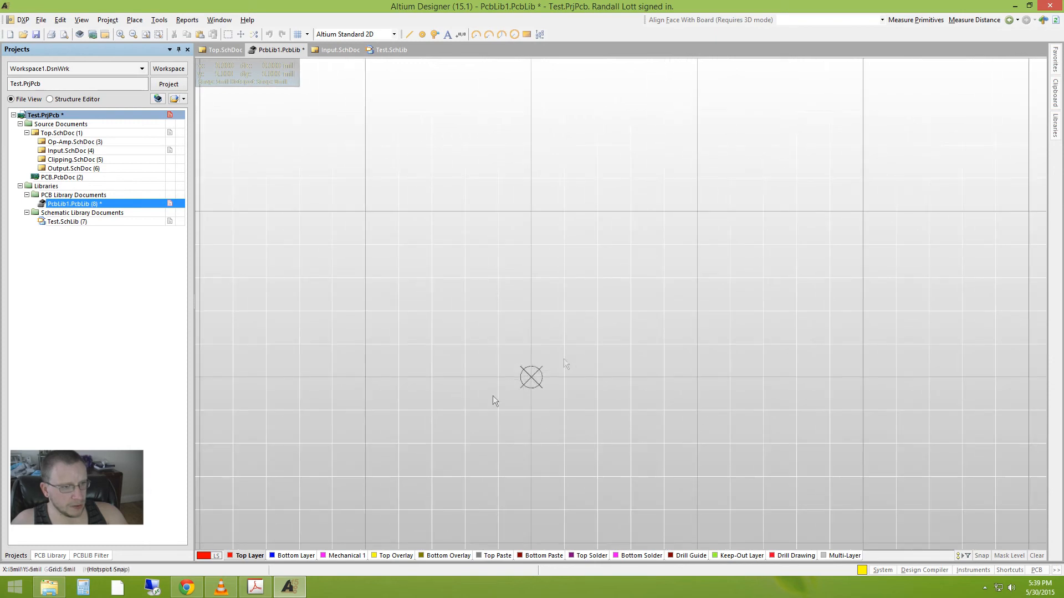
Set the PCB library's snap grid to 0.500 mm
click(308, 35)
click(333, 173)
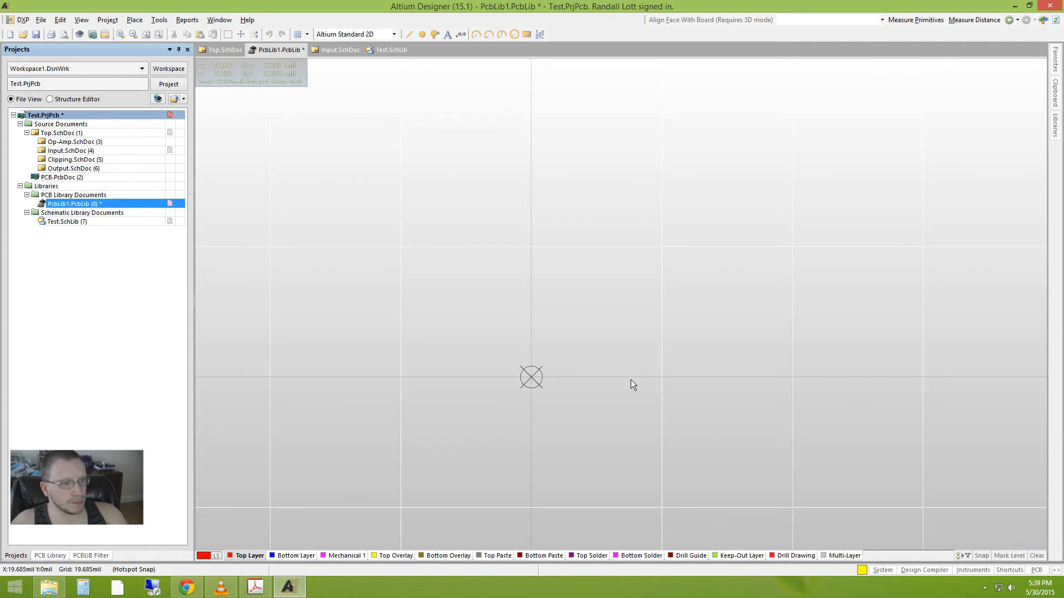
ctrl+scroll(648, 382, down, 2)
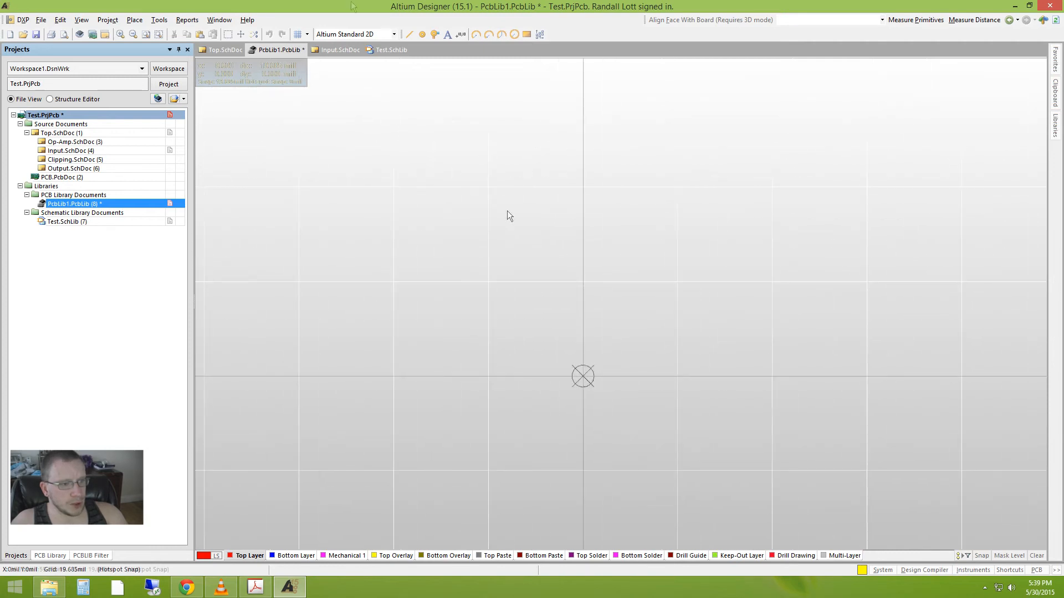
click(307, 35)
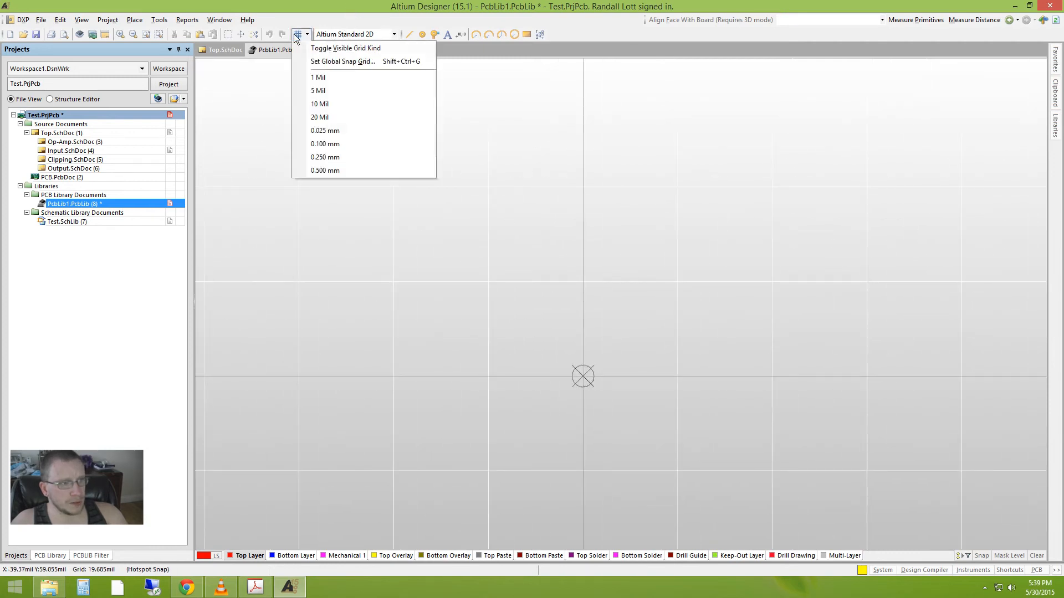
click(355, 173)
right_drag(604, 377, 656, 316)
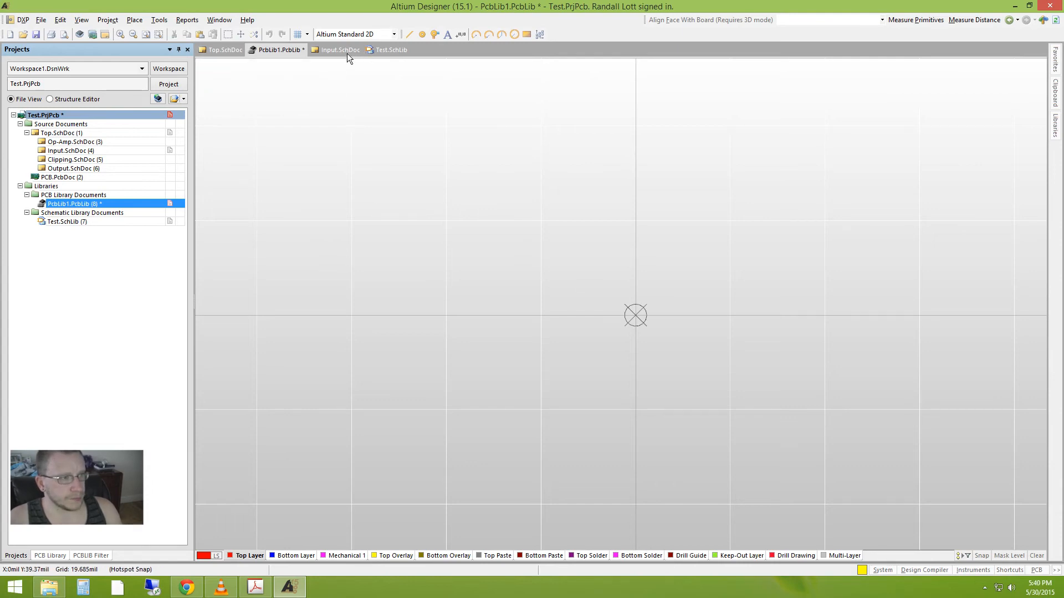
Open the Panasonic reference link of the ERJ-3EKF1001V resistor from Test.SchLib in the browser
click(383, 50)
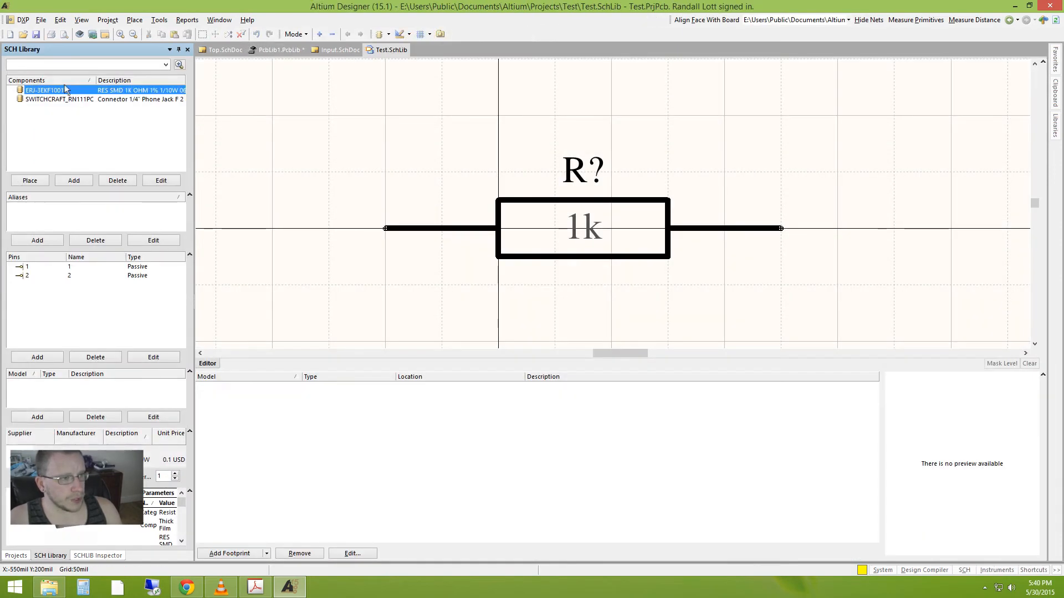
right_click(408, 121)
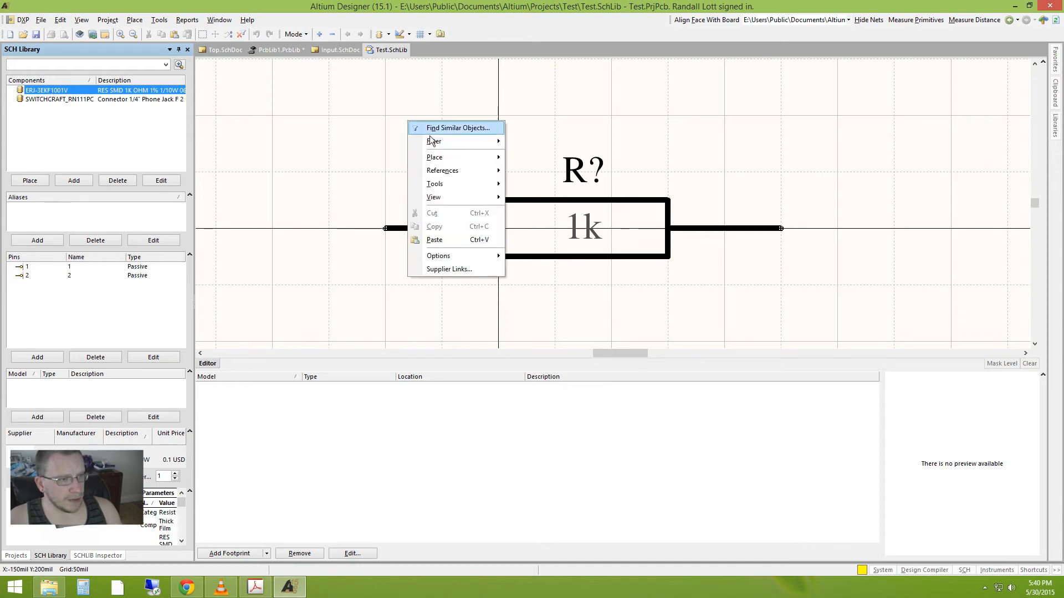
mouse_move(457, 174)
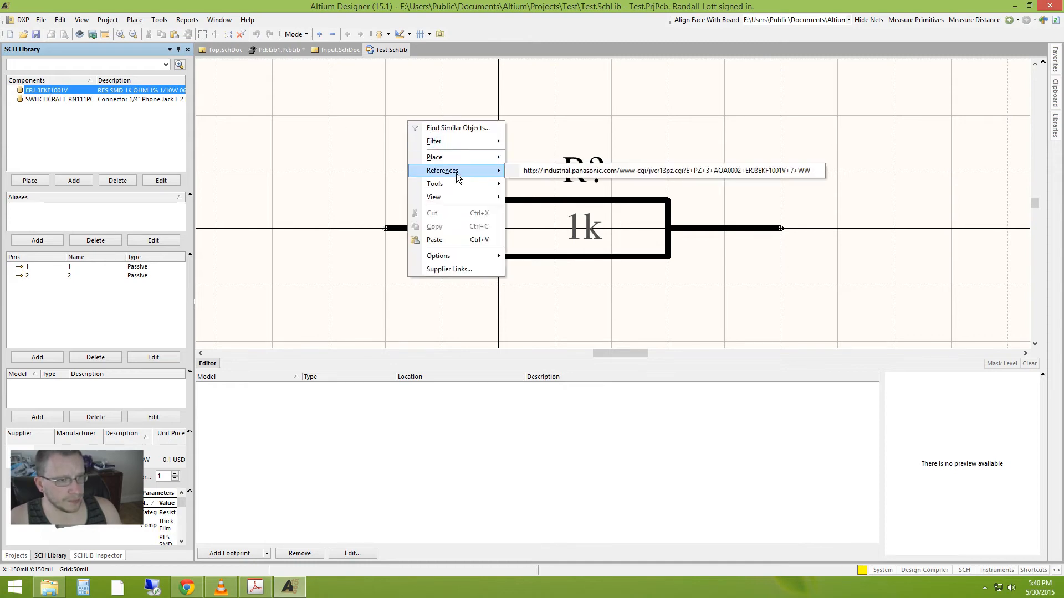
click(571, 174)
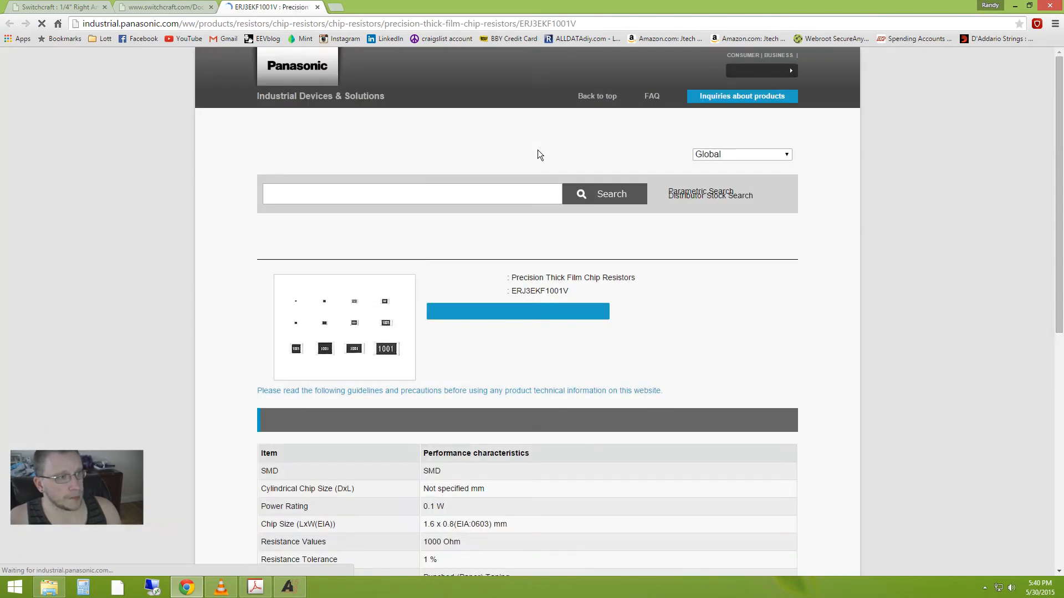
Examine the specification table and related document links on the Panasonic ERJ3EKF1001V product page
scroll(707, 317, down, 5)
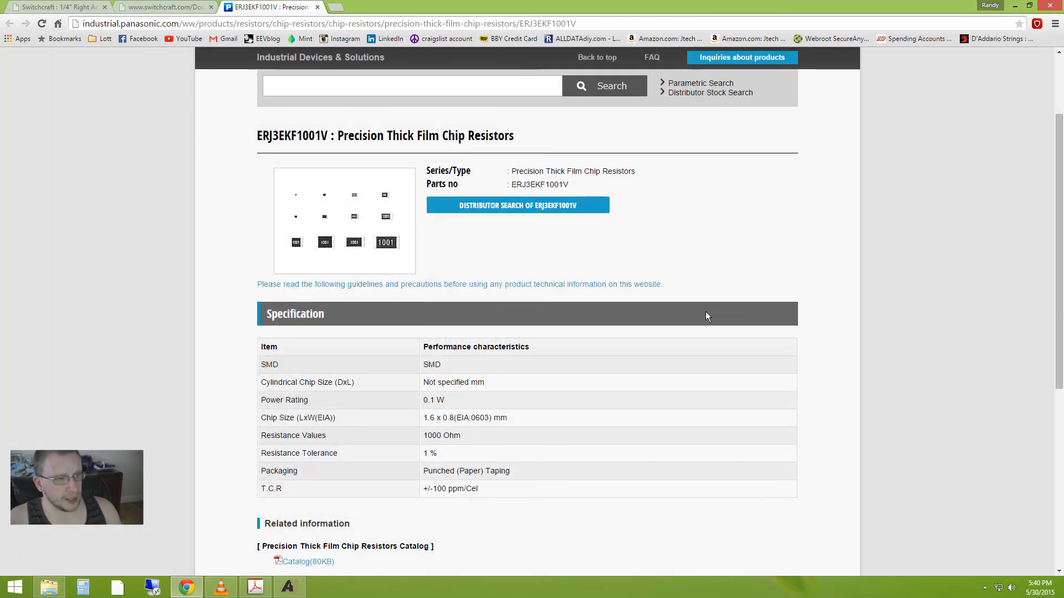
scroll(710, 315, up, 4)
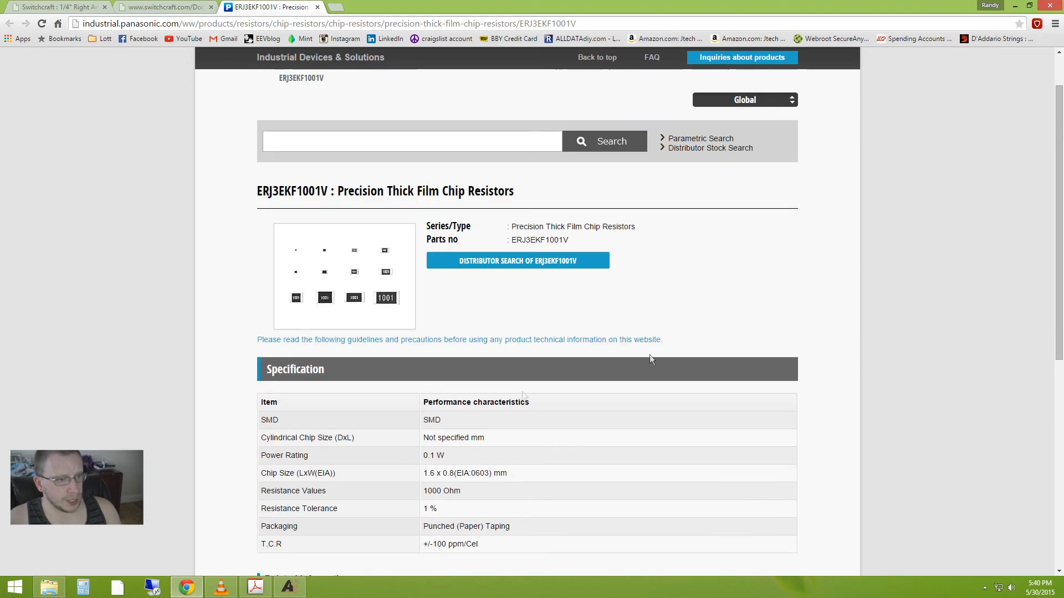
scroll(731, 310, down, 3)
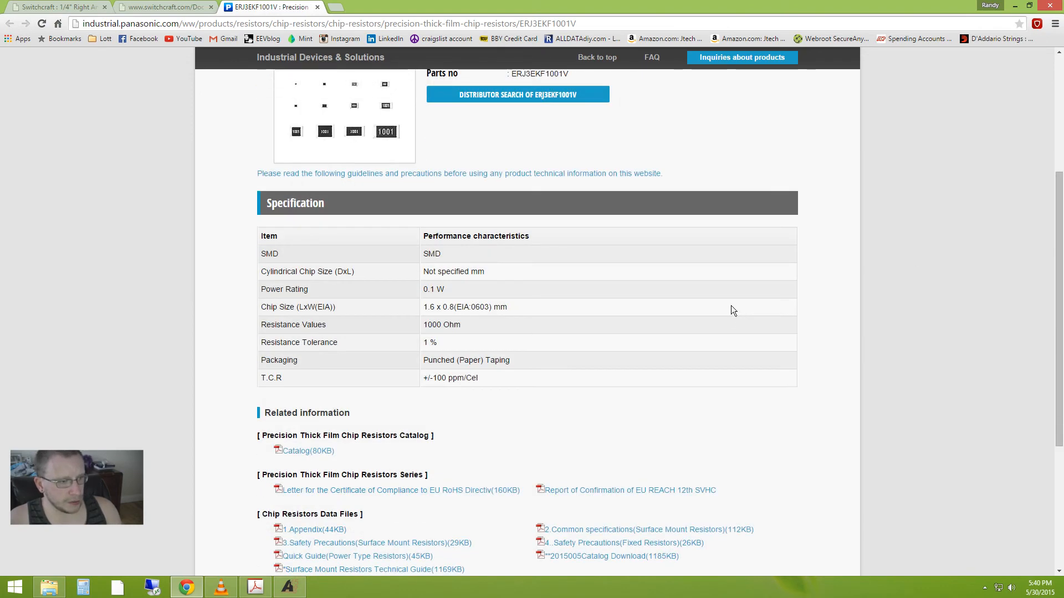
scroll(730, 305, down, 2)
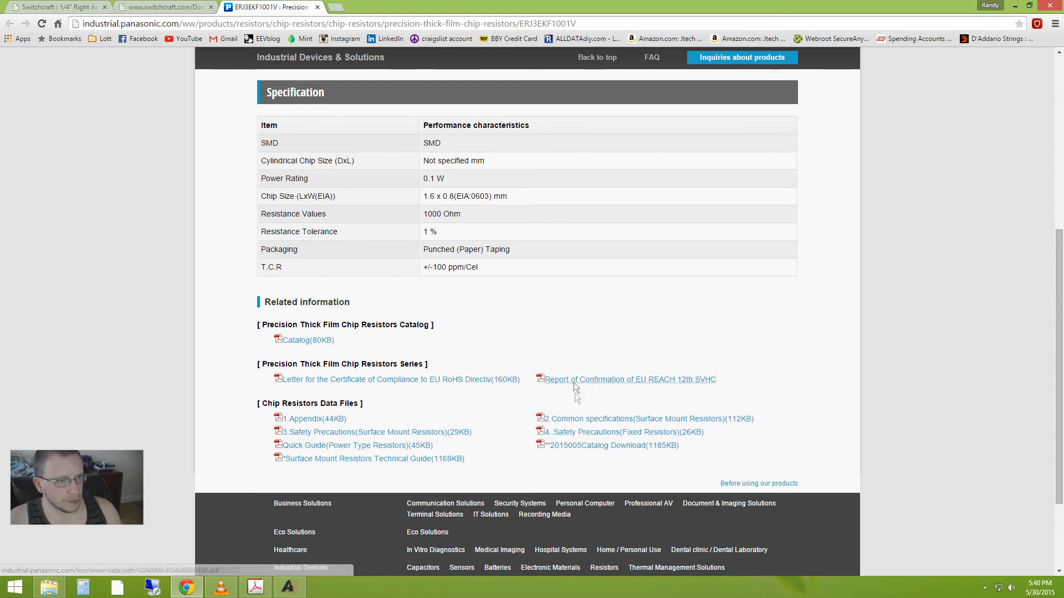
scroll(579, 341, up, 3)
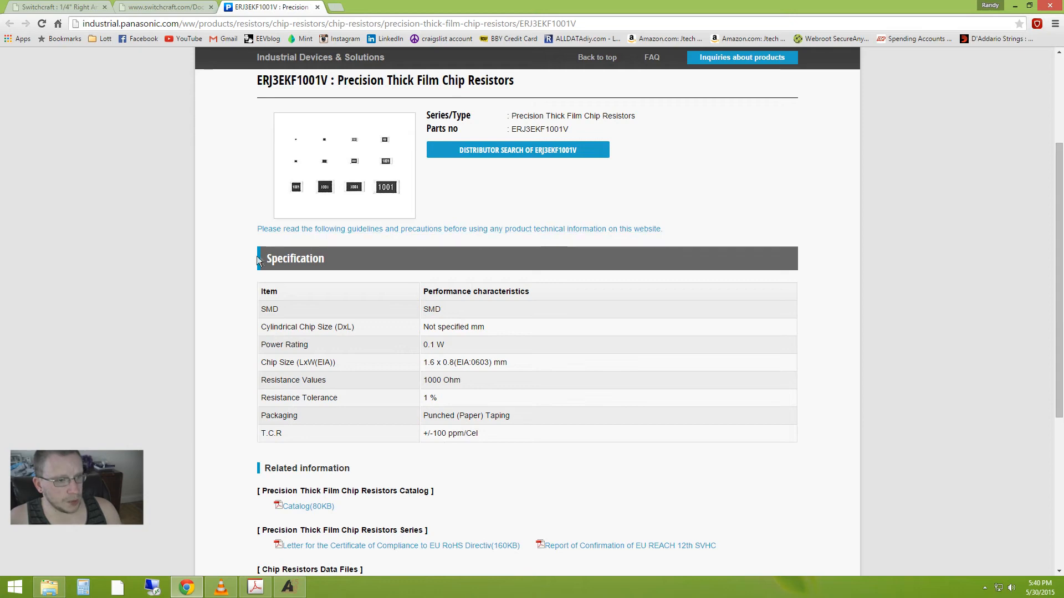
scroll(557, 379, down, 3)
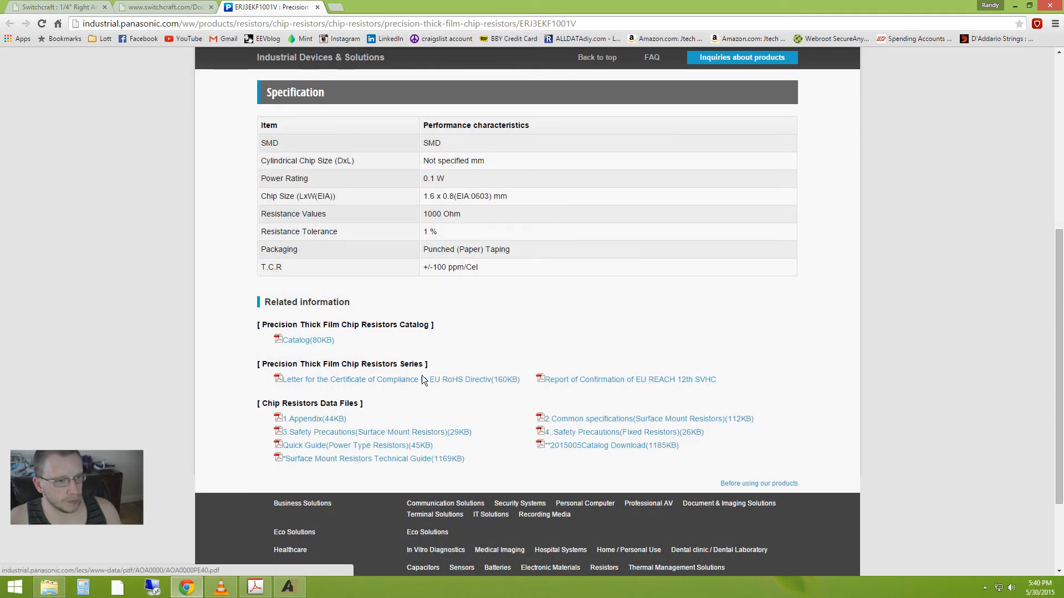
Open the Precision Thick Film Chip Resistors catalog PDF, look at it, and close it
click(307, 341)
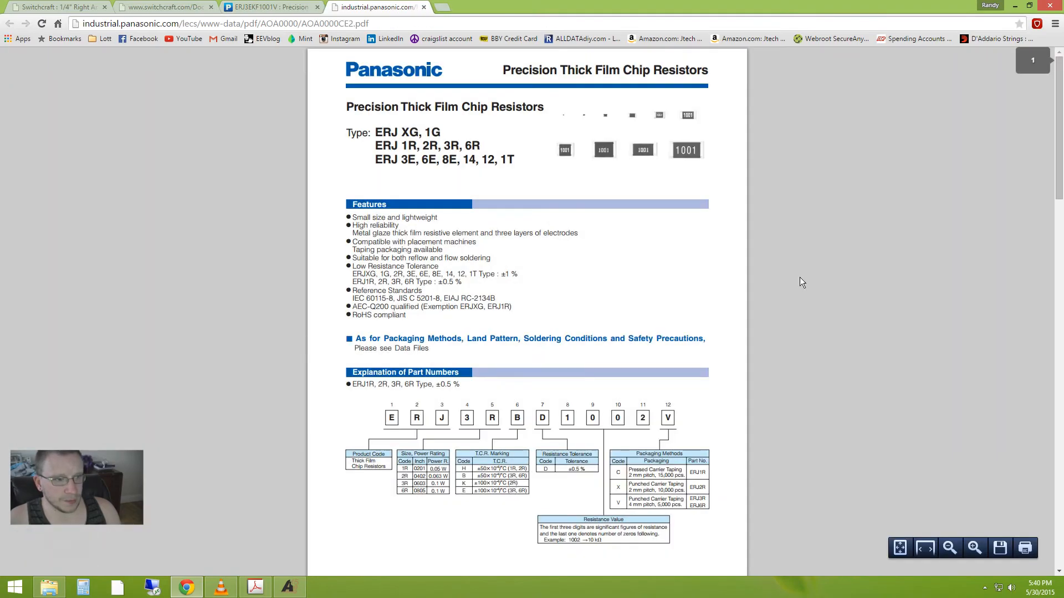
drag(1057, 138, 1044, 84)
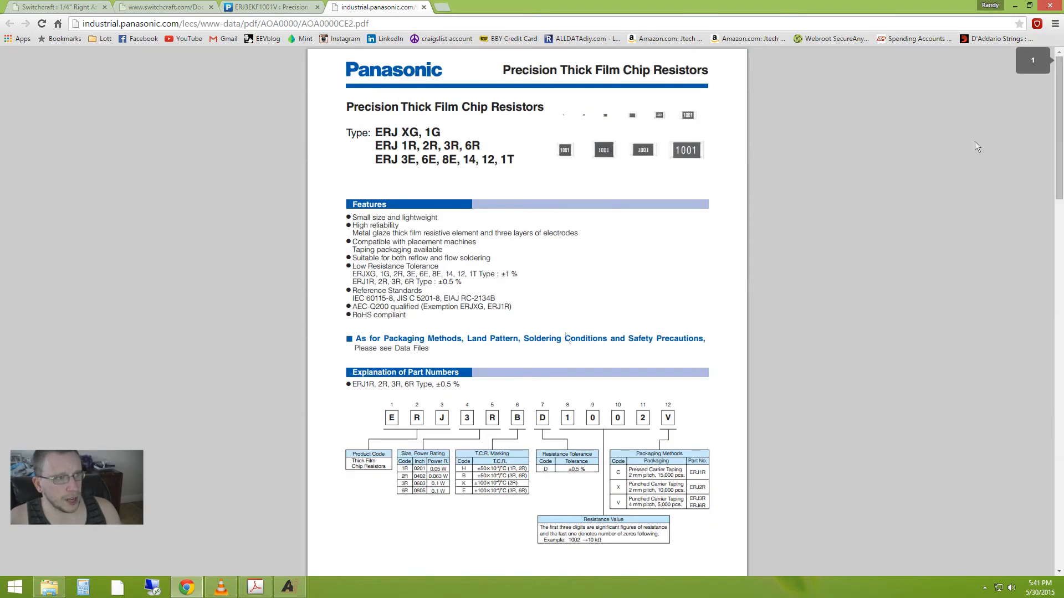
click(424, 7)
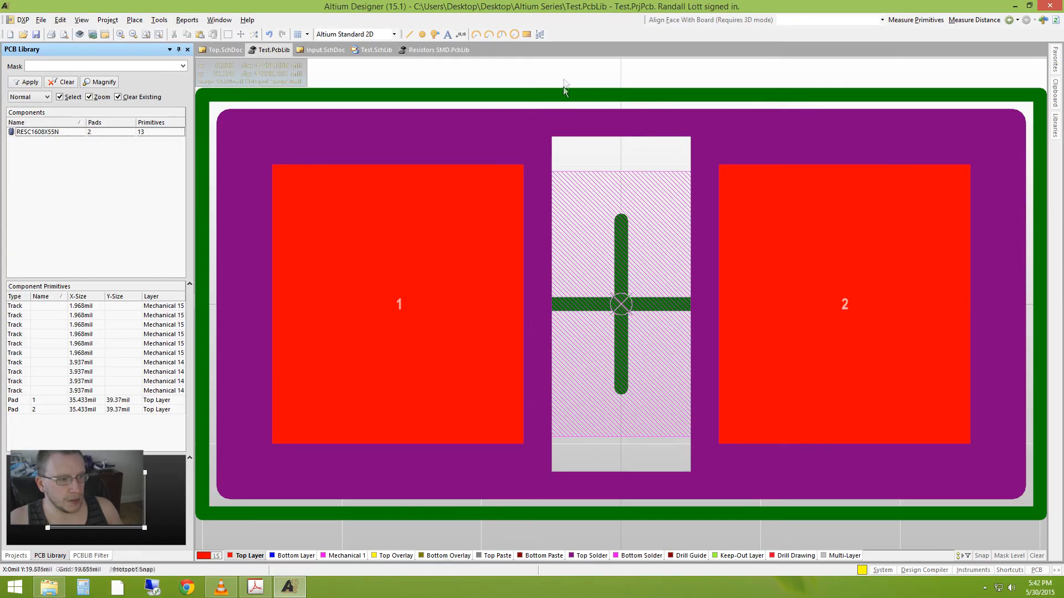
Close the Resistors SMD.PcbLib document, keeping Test.PcbLib open
click(563, 74)
right_click(436, 48)
click(466, 53)
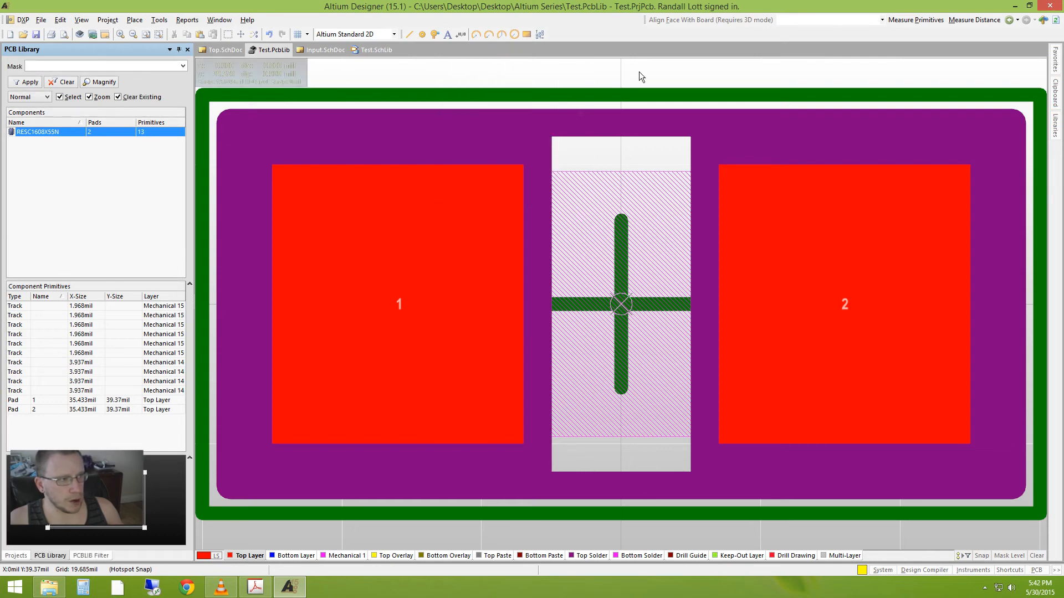
Review the full description of the RESC1608X55N footprint in its library component properties
ctrl+scroll(639, 71, down, 2)
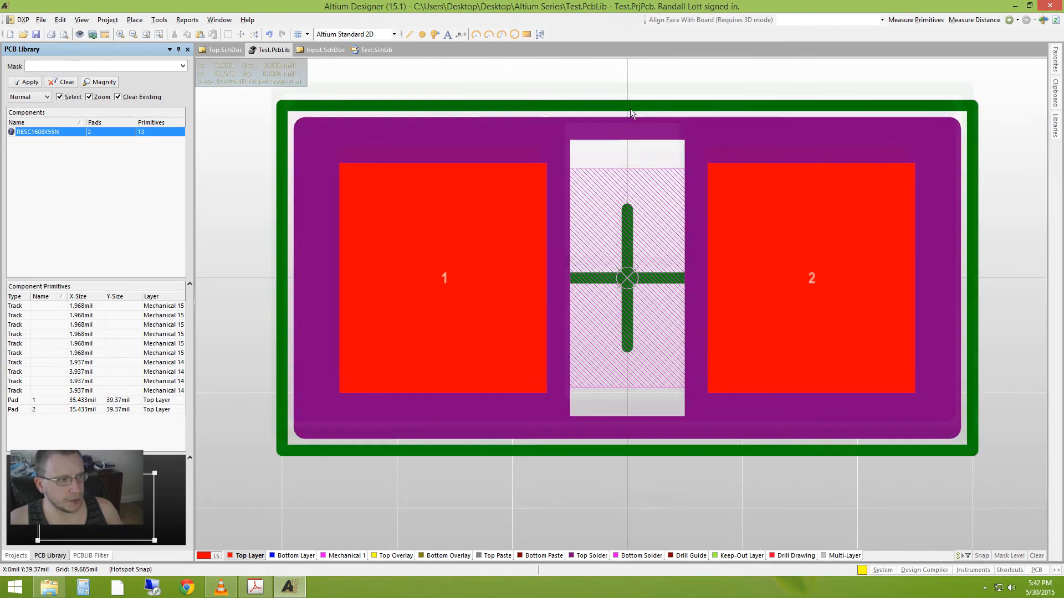
right_drag(630, 109, 637, 127)
right_drag(613, 314, 598, 285)
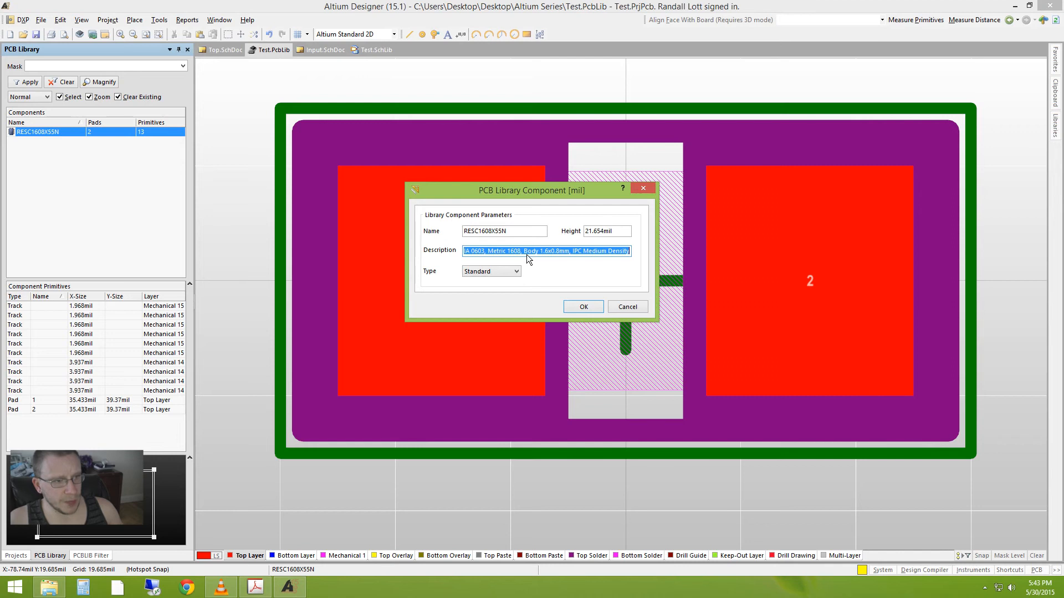
click(527, 253)
click(549, 251)
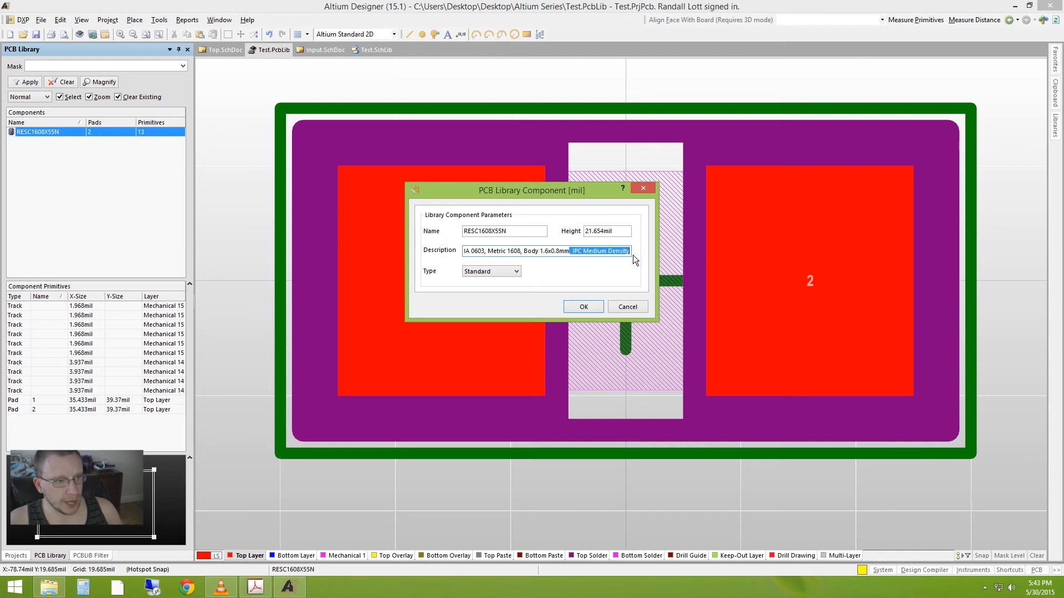
drag(532, 252, 410, 258)
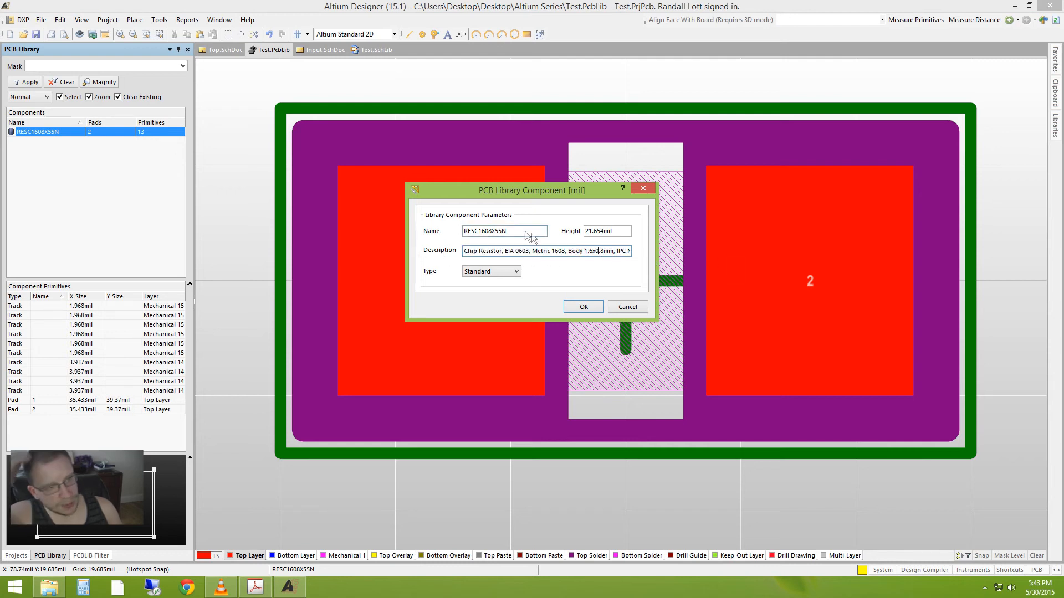
Examine the size and density codes at the end of the footprint's name, then accept the component properties
drag(507, 231, 497, 233)
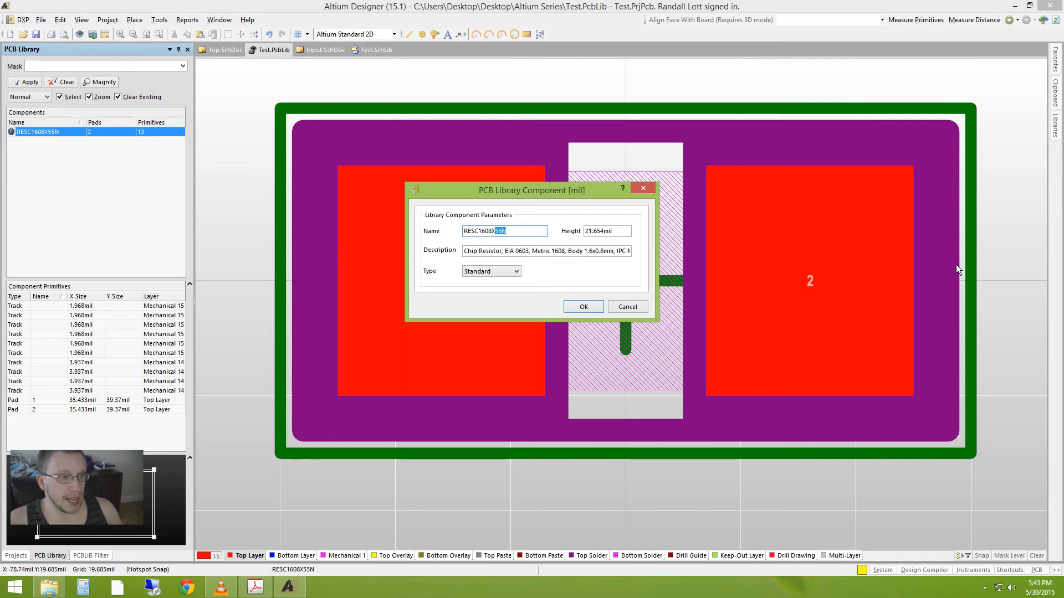
click(505, 235)
drag(506, 234, 501, 235)
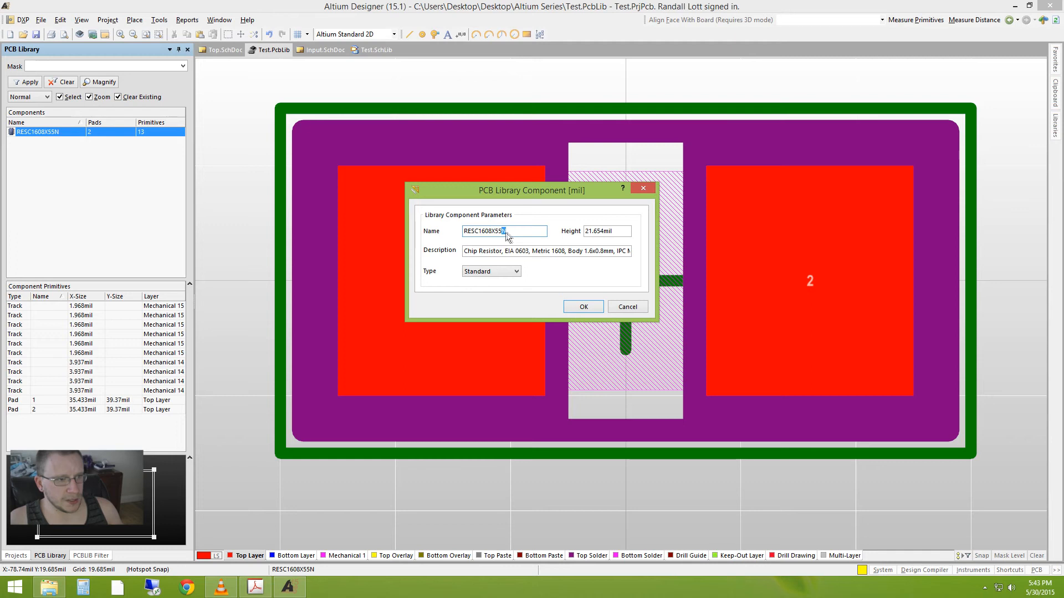
drag(510, 235, 505, 235)
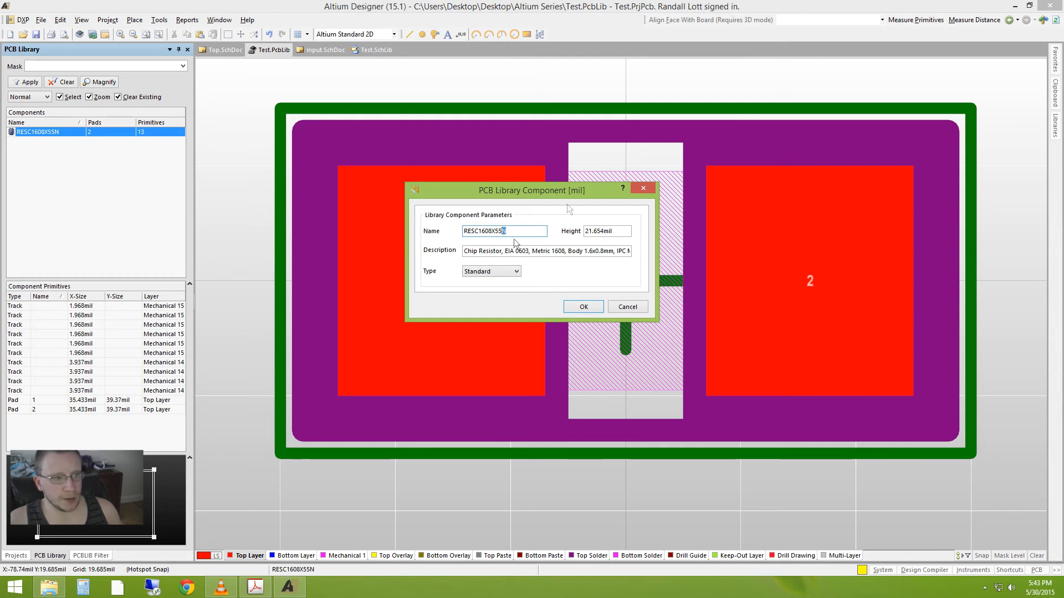
click(518, 230)
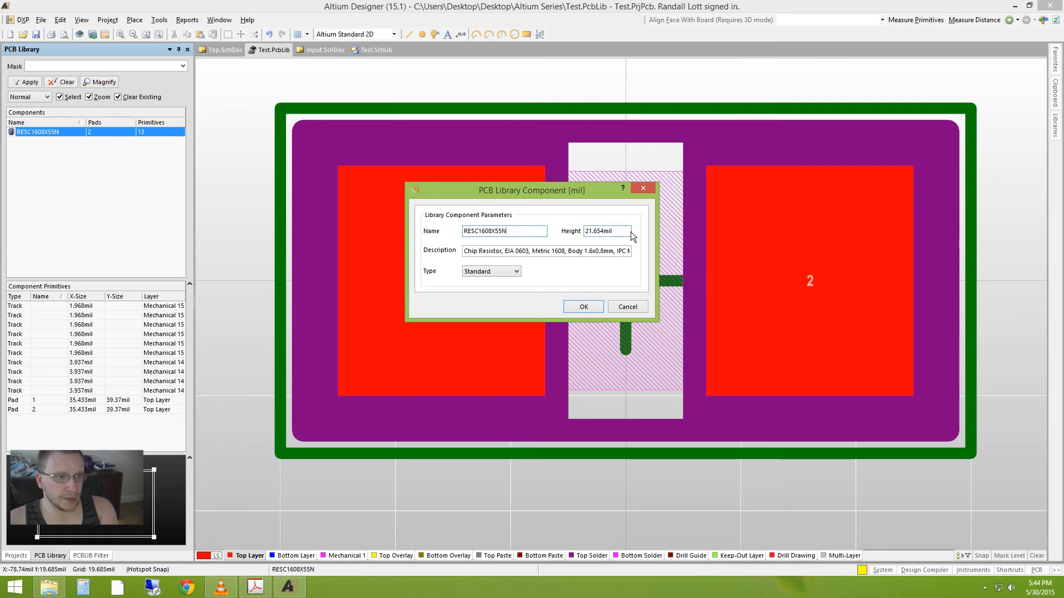
click(584, 306)
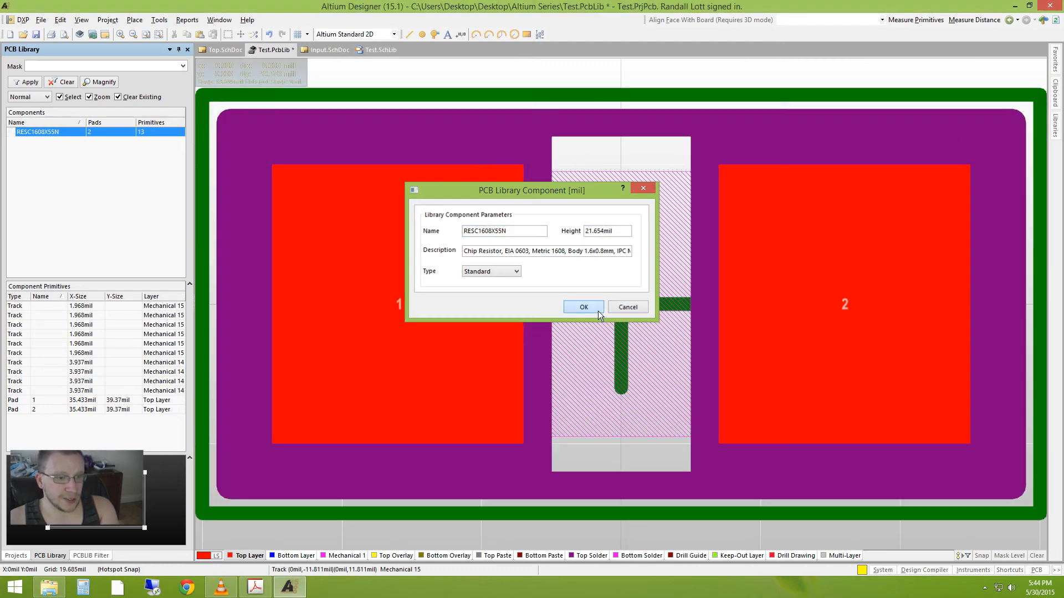
Open the properties of the RESC1608X55N footprint's embedded 3D body and move the dialog clear of the footprint
ctrl+scroll(622, 165, down, 3)
right_drag(621, 165, 609, 180)
right_drag(861, 442, 926, 453)
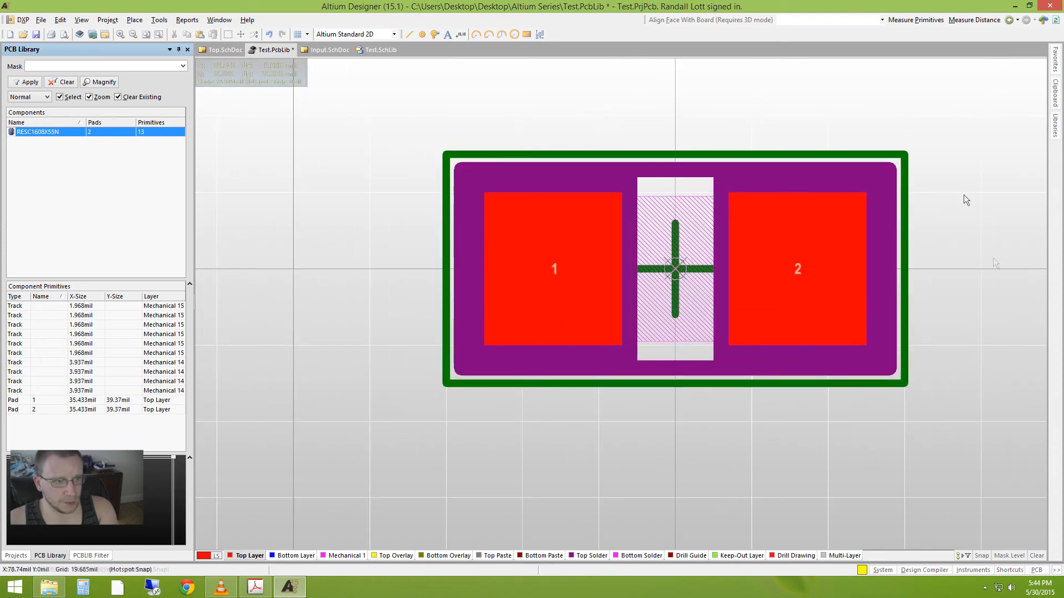
double_click(702, 209)
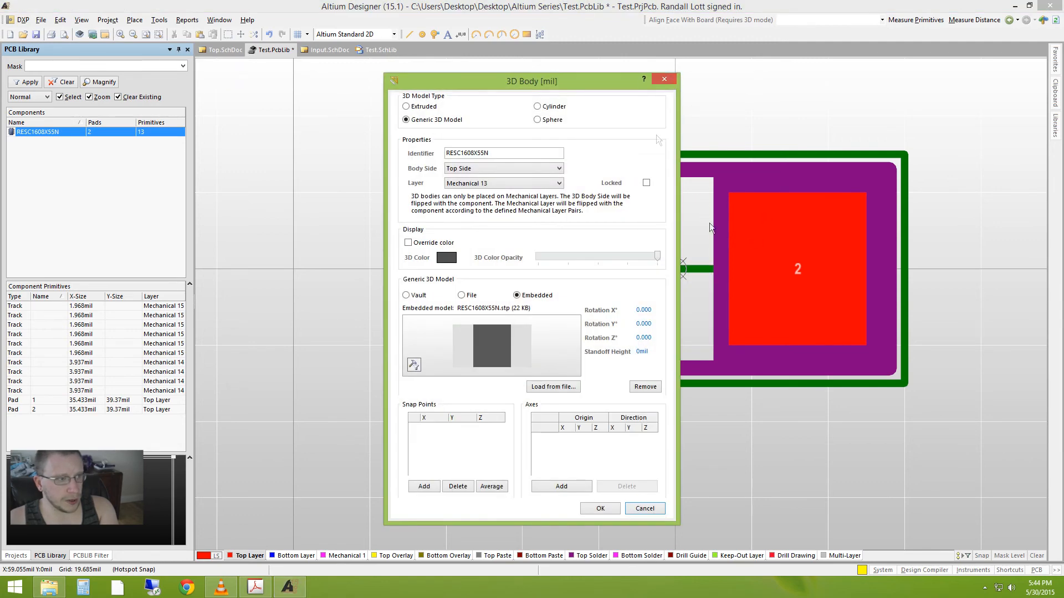
drag(593, 88, 457, 96)
drag(369, 159, 291, 162)
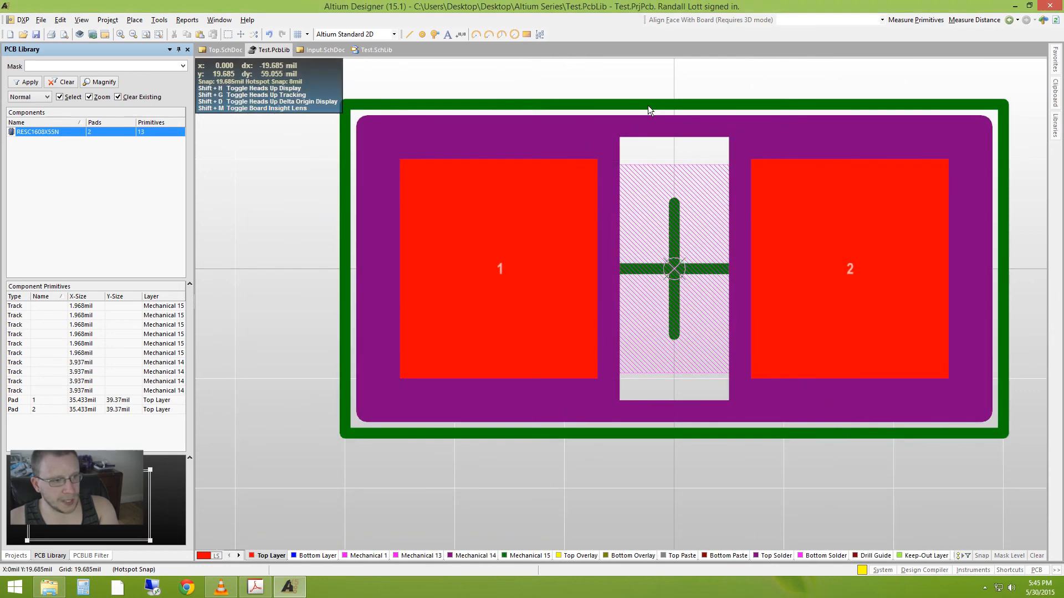
Inspect the green outline track on Mechanical 15 along the footprint's upper edge, then deselect it
click(647, 104)
click(657, 78)
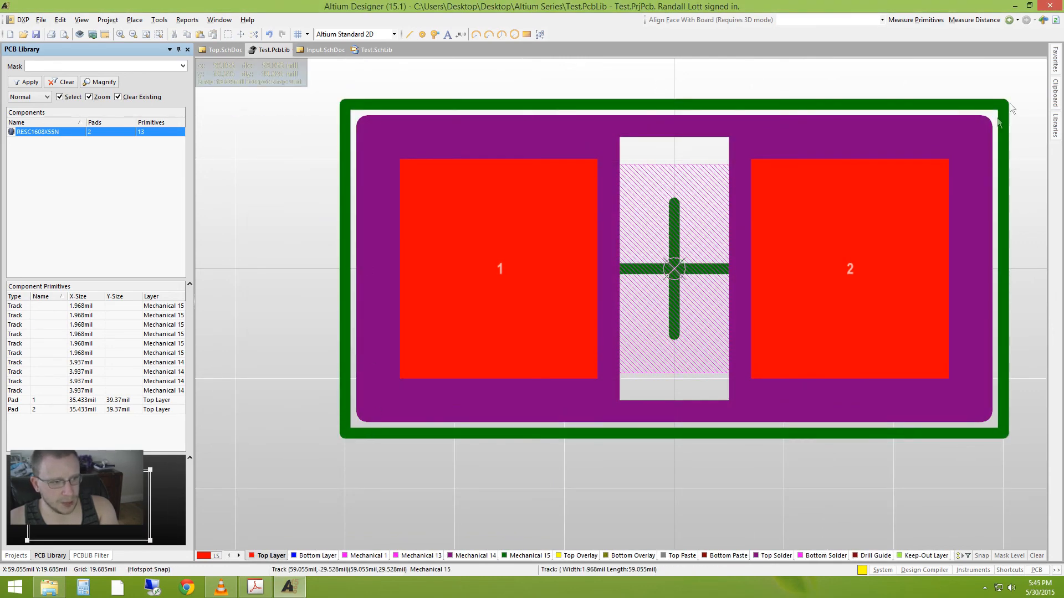
click(679, 104)
click(695, 92)
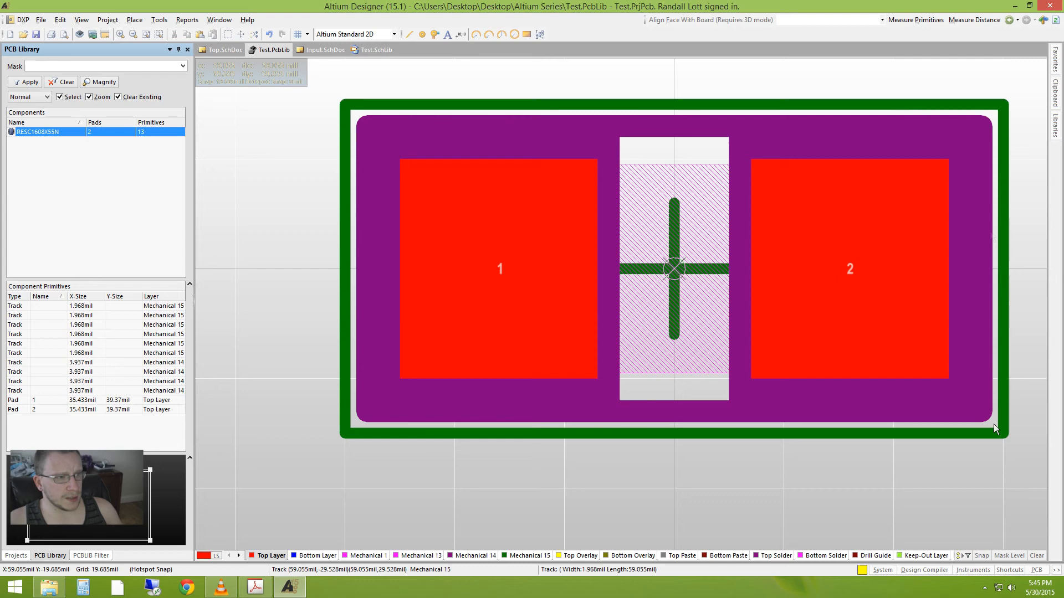
mouse_move(312, 189)
right_down()
mouse_move(344, 209)
mouse_move(344, 256)
right_up()
ctrl+scroll(703, 233, down, 3)
right_drag(687, 267, 663, 320)
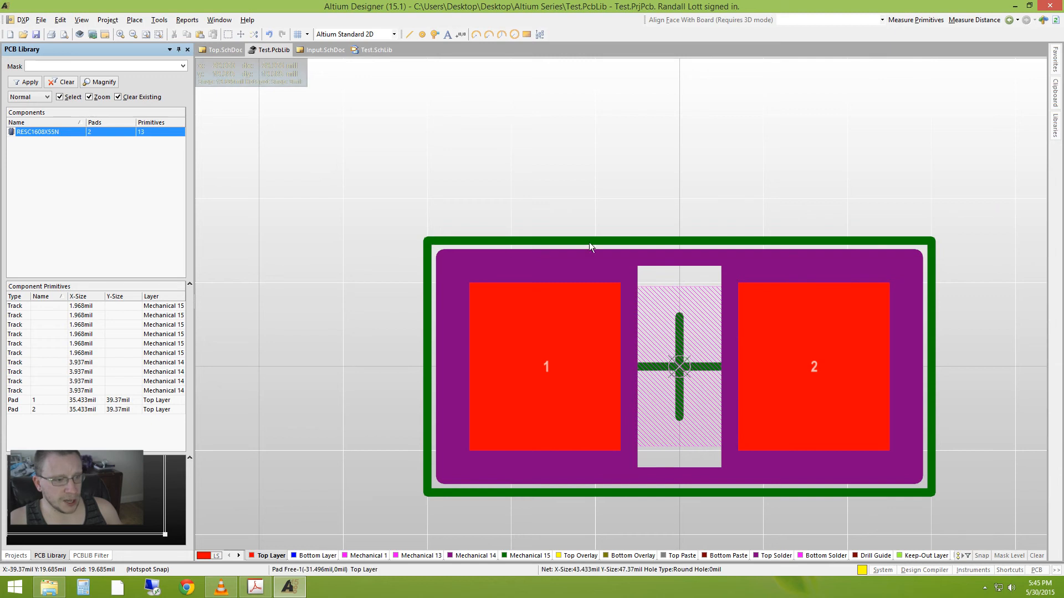
click(624, 242)
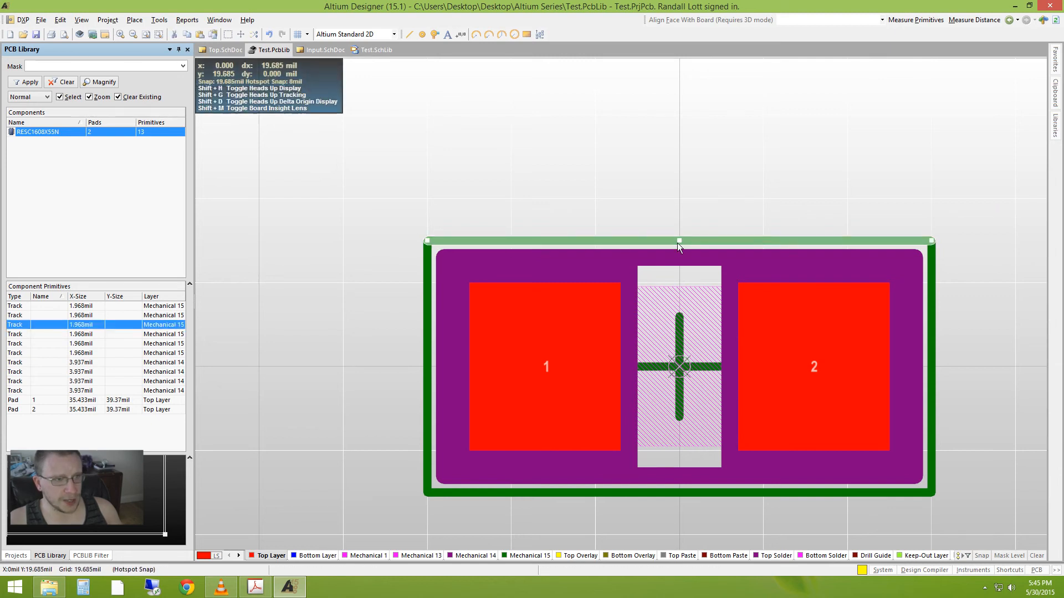
click(928, 205)
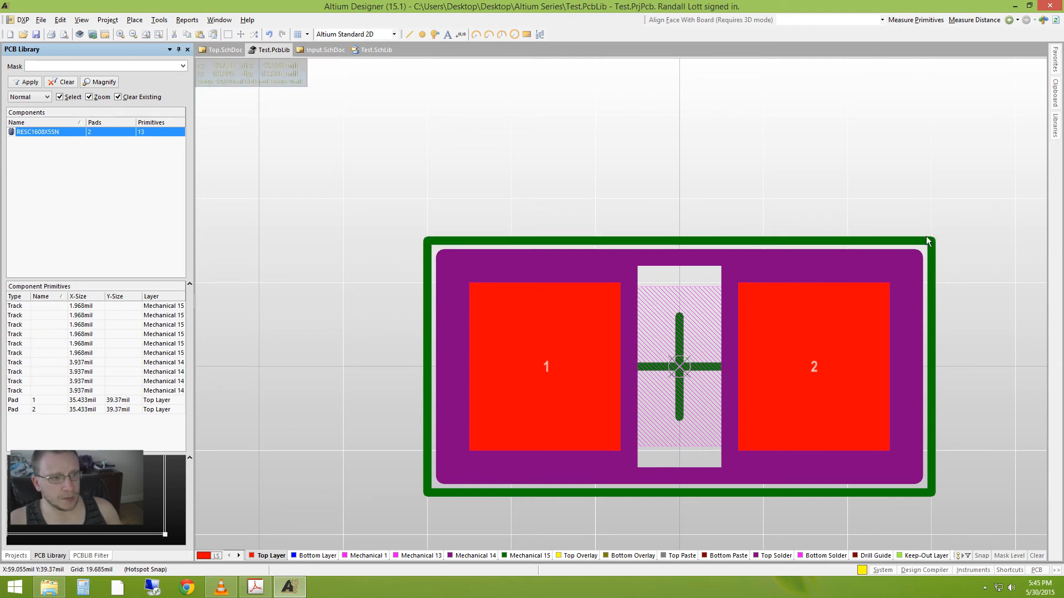